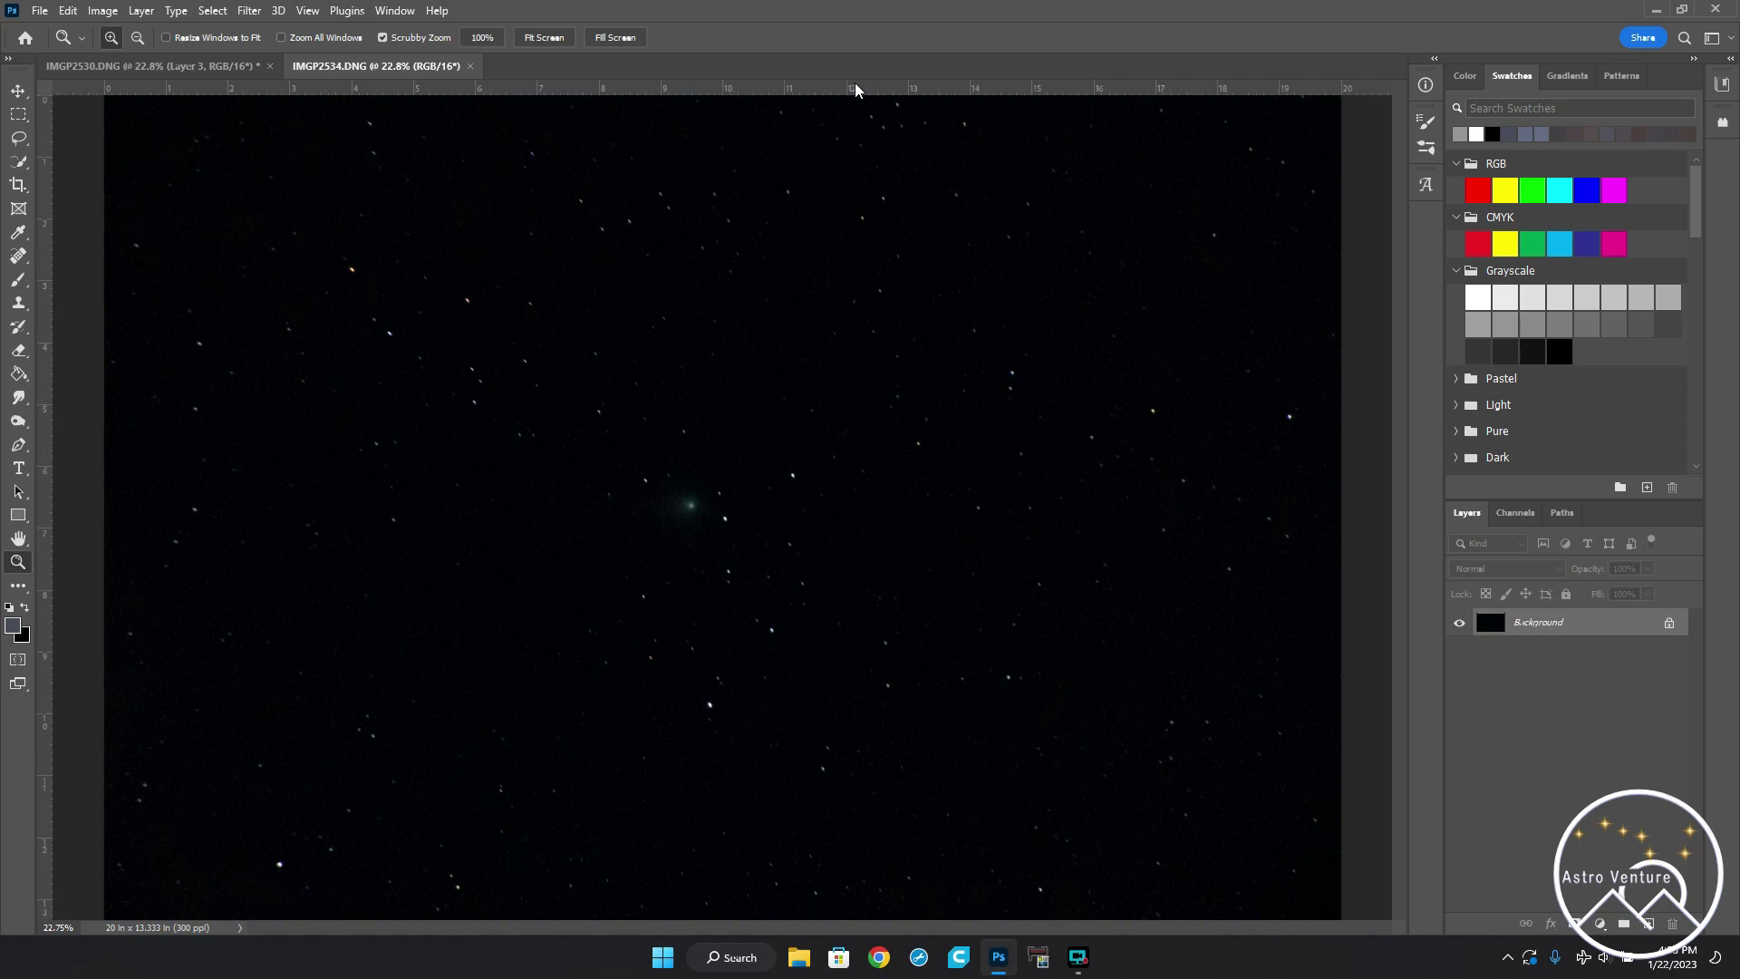
- Select and copy the entire IMGP2534.DNG frame, then return to the IMGP2530.DNG document
{"action": "left_click", "coordinate": [405, 65]}
{"action": "key", "text": "ctrl+a"}
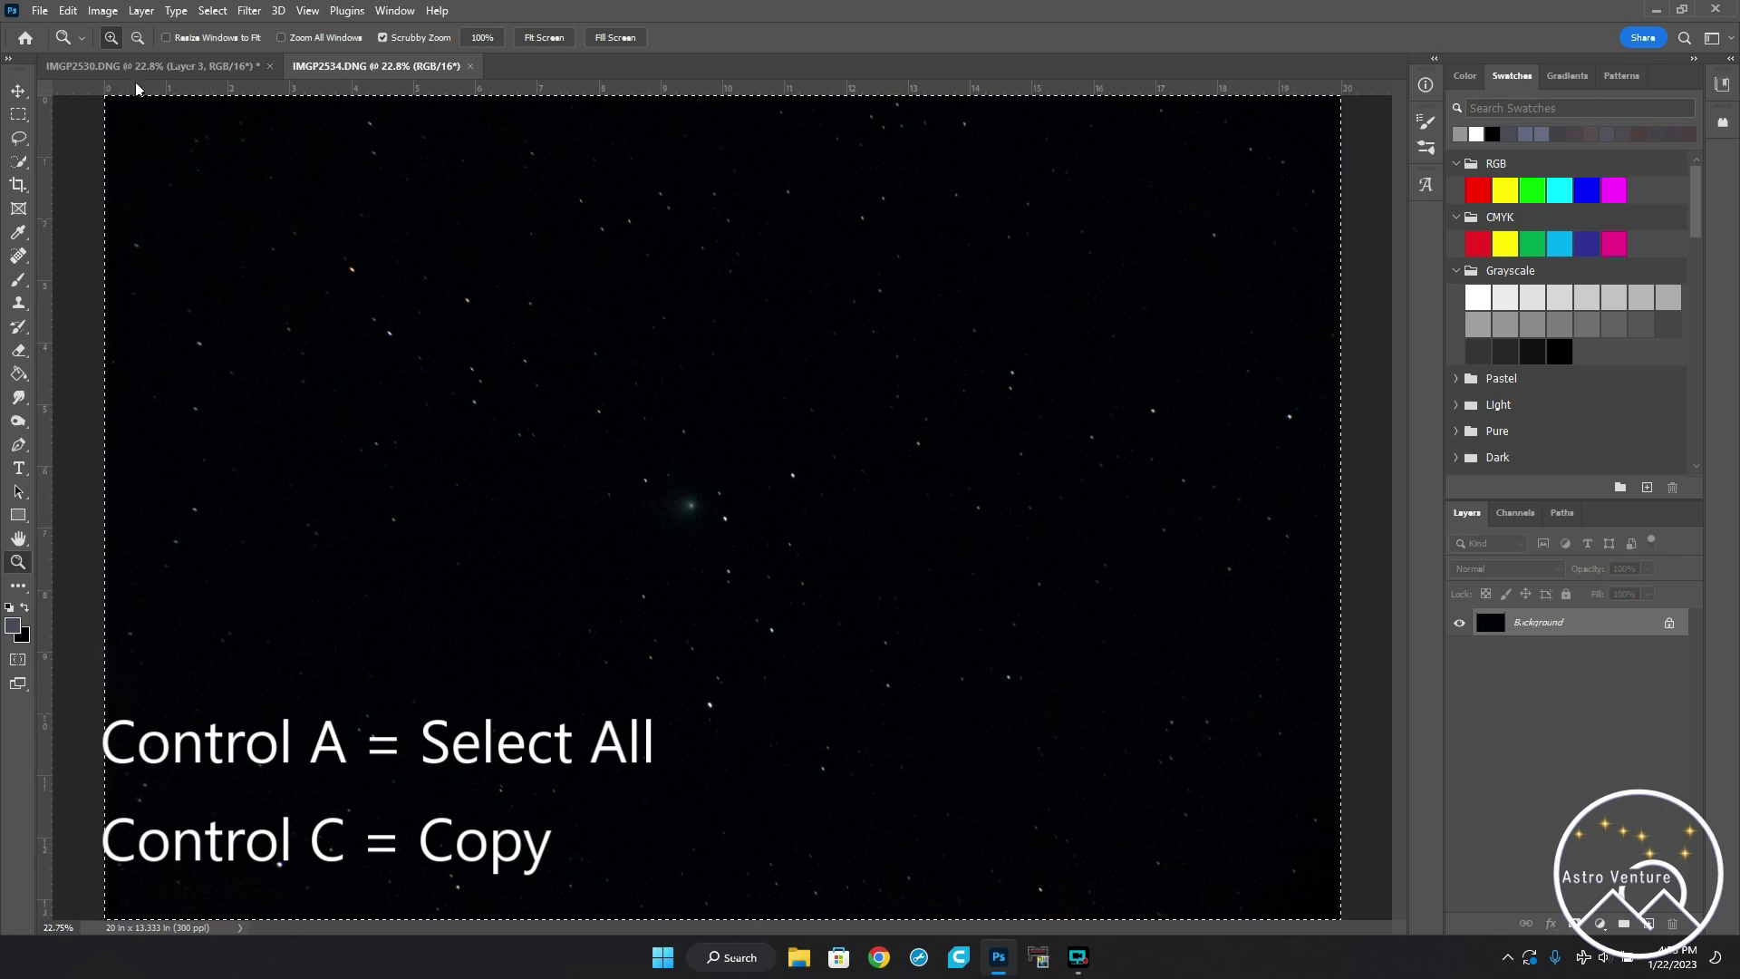
{"action": "left_click", "coordinate": [154, 65]}
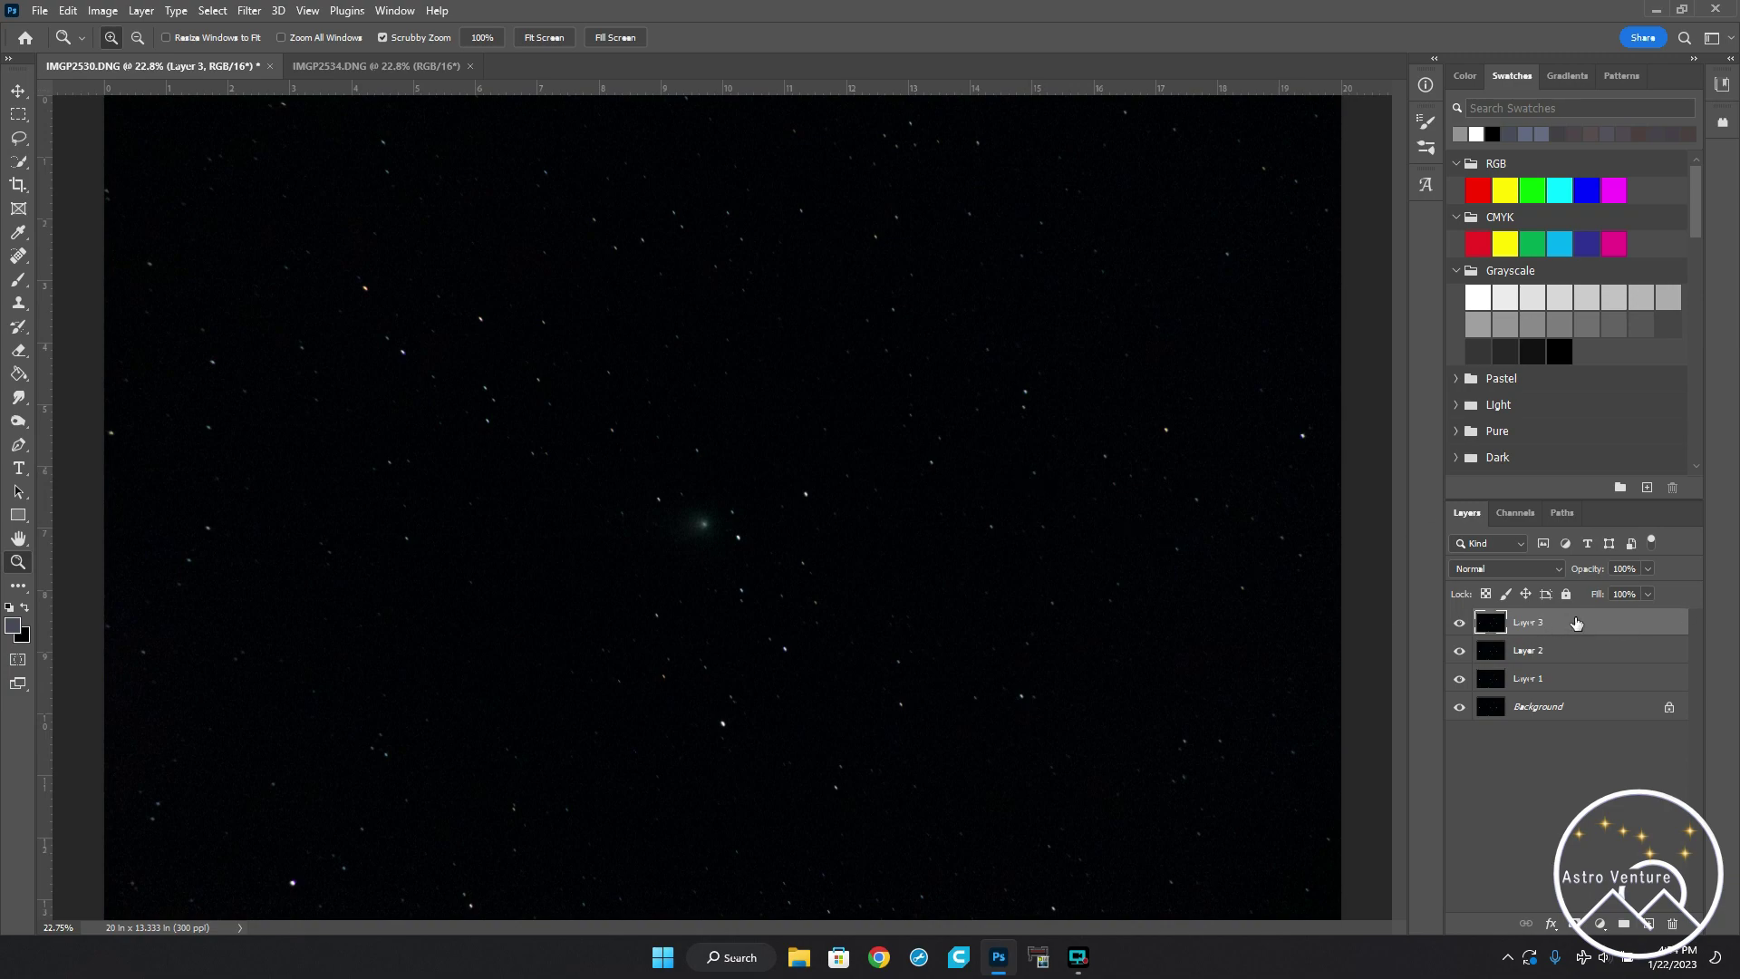
- Paste the copied frame as Layer 4 and hide Layers 3, 2 and 1
{"action": "key", "text": "ctrl+v"}
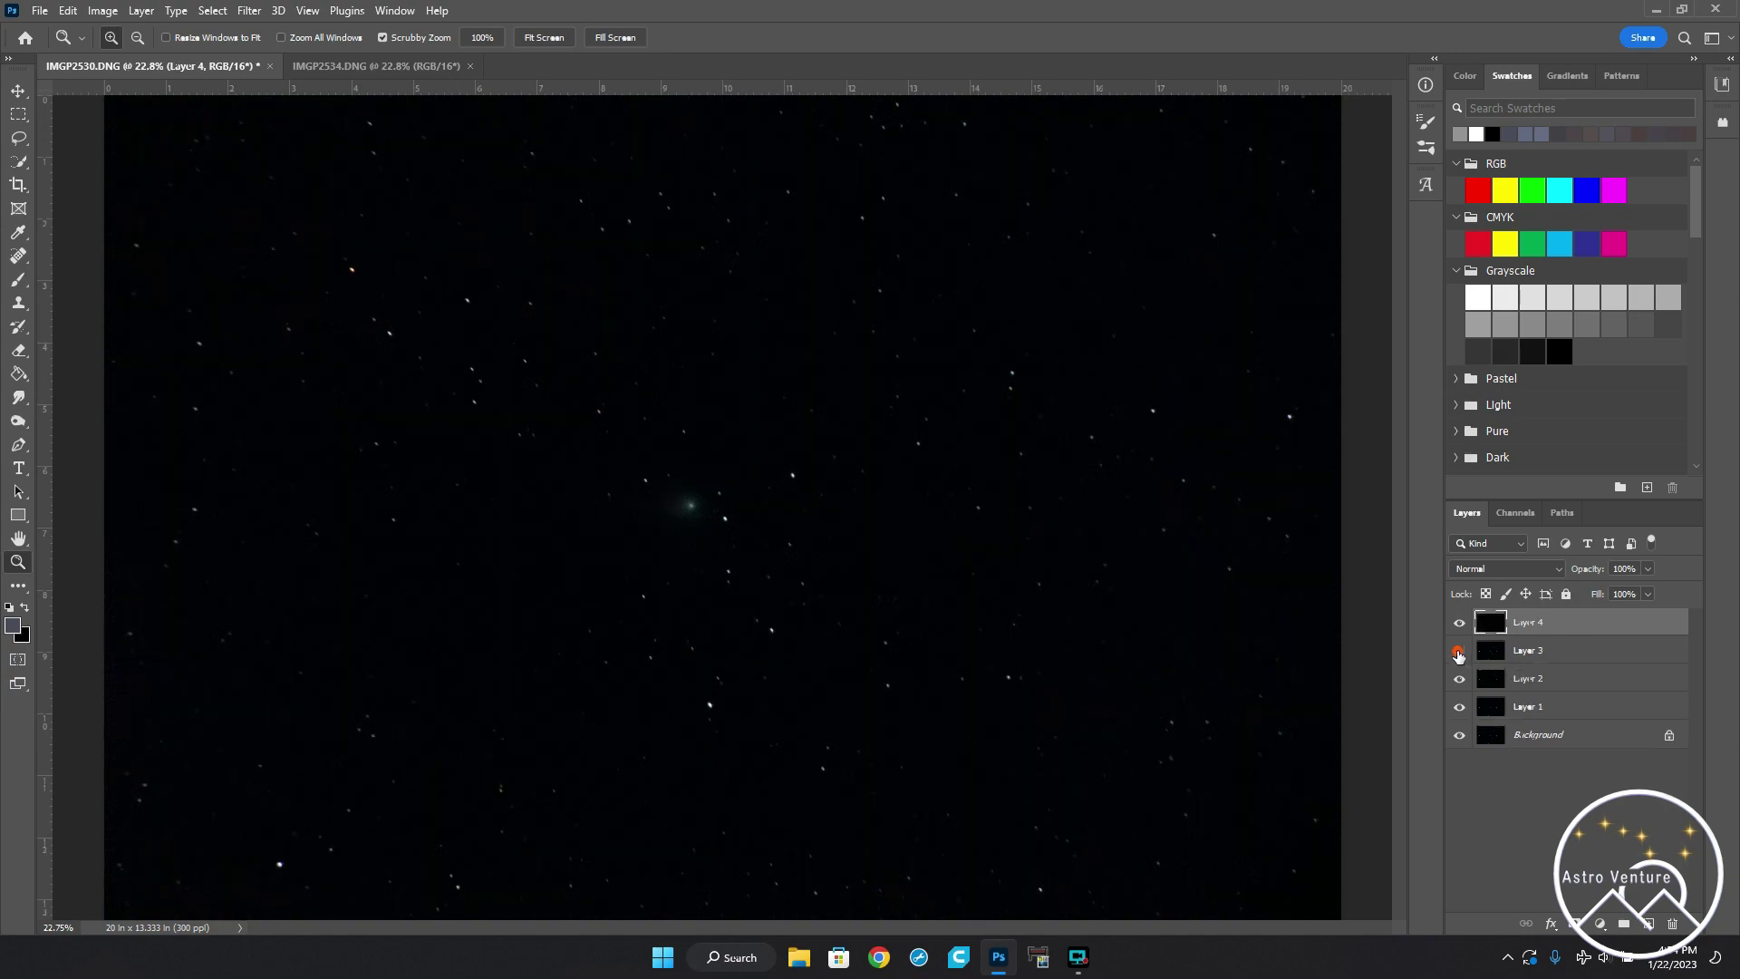
{"action": "left_click", "coordinate": [1459, 651]}
{"action": "left_click", "coordinate": [1460, 679]}
{"action": "left_click", "coordinate": [1459, 708]}
- Toggle Layer 4 off and on to compare it with the Background
{"action": "left_click", "coordinate": [1460, 624]}
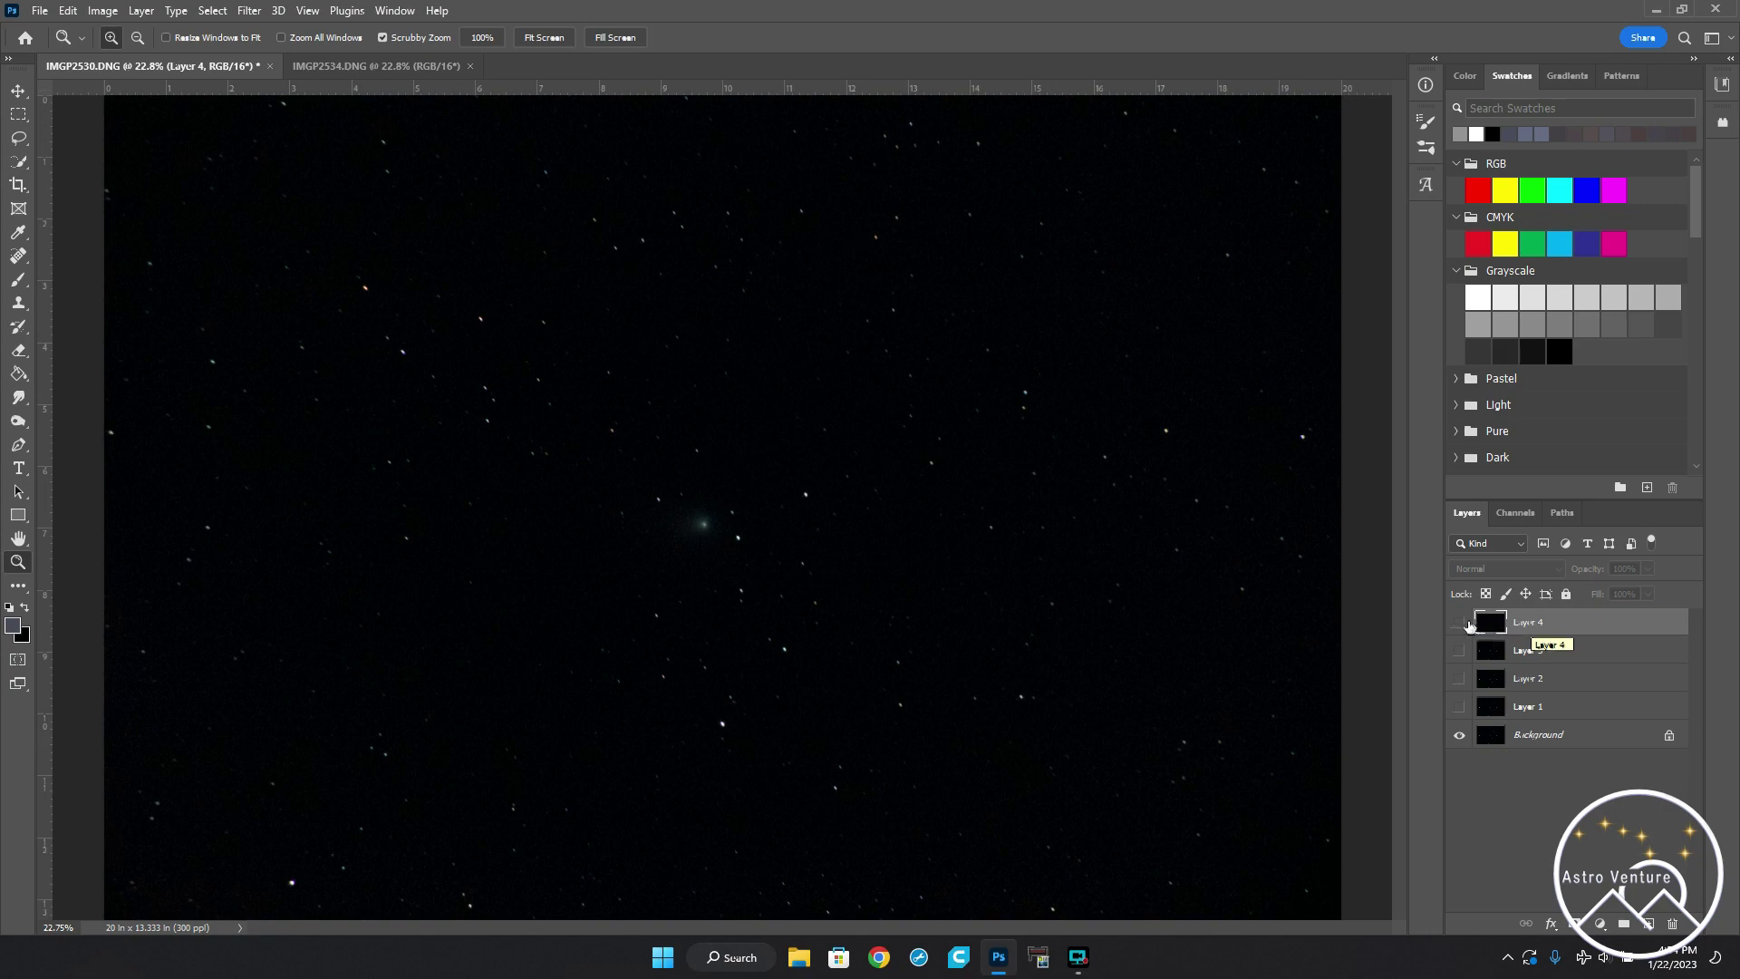
{"action": "left_click", "coordinate": [1460, 623]}
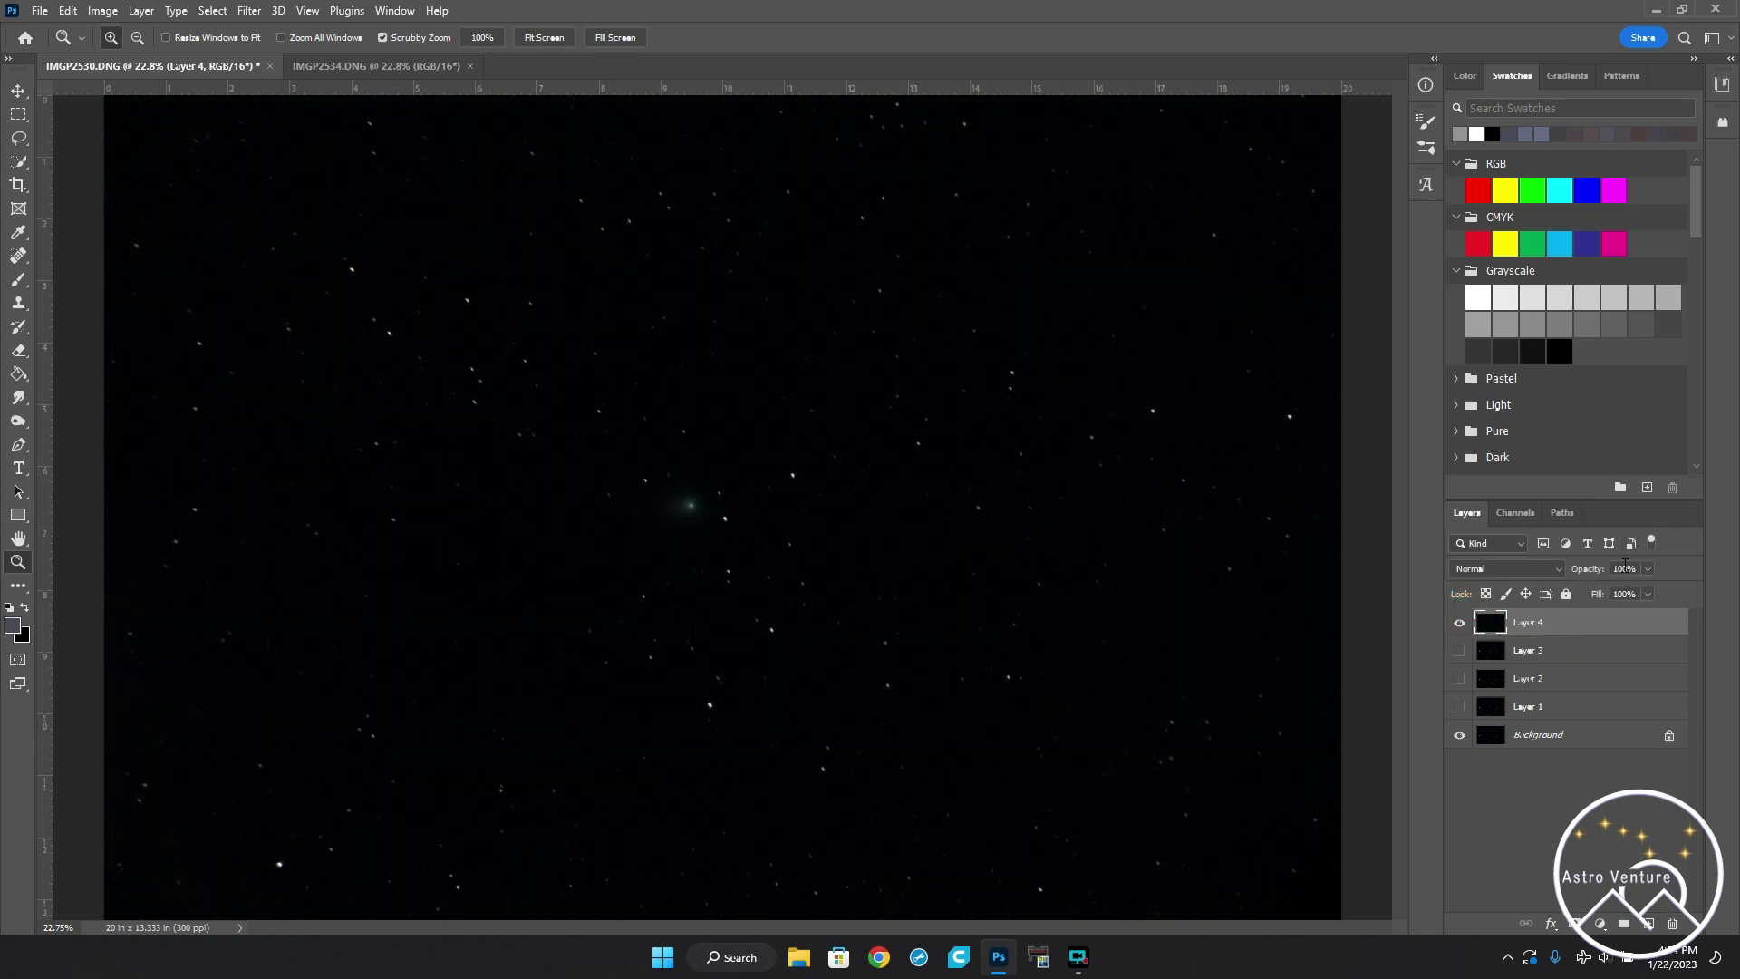
{"action": "left_click", "coordinate": [1629, 570]}
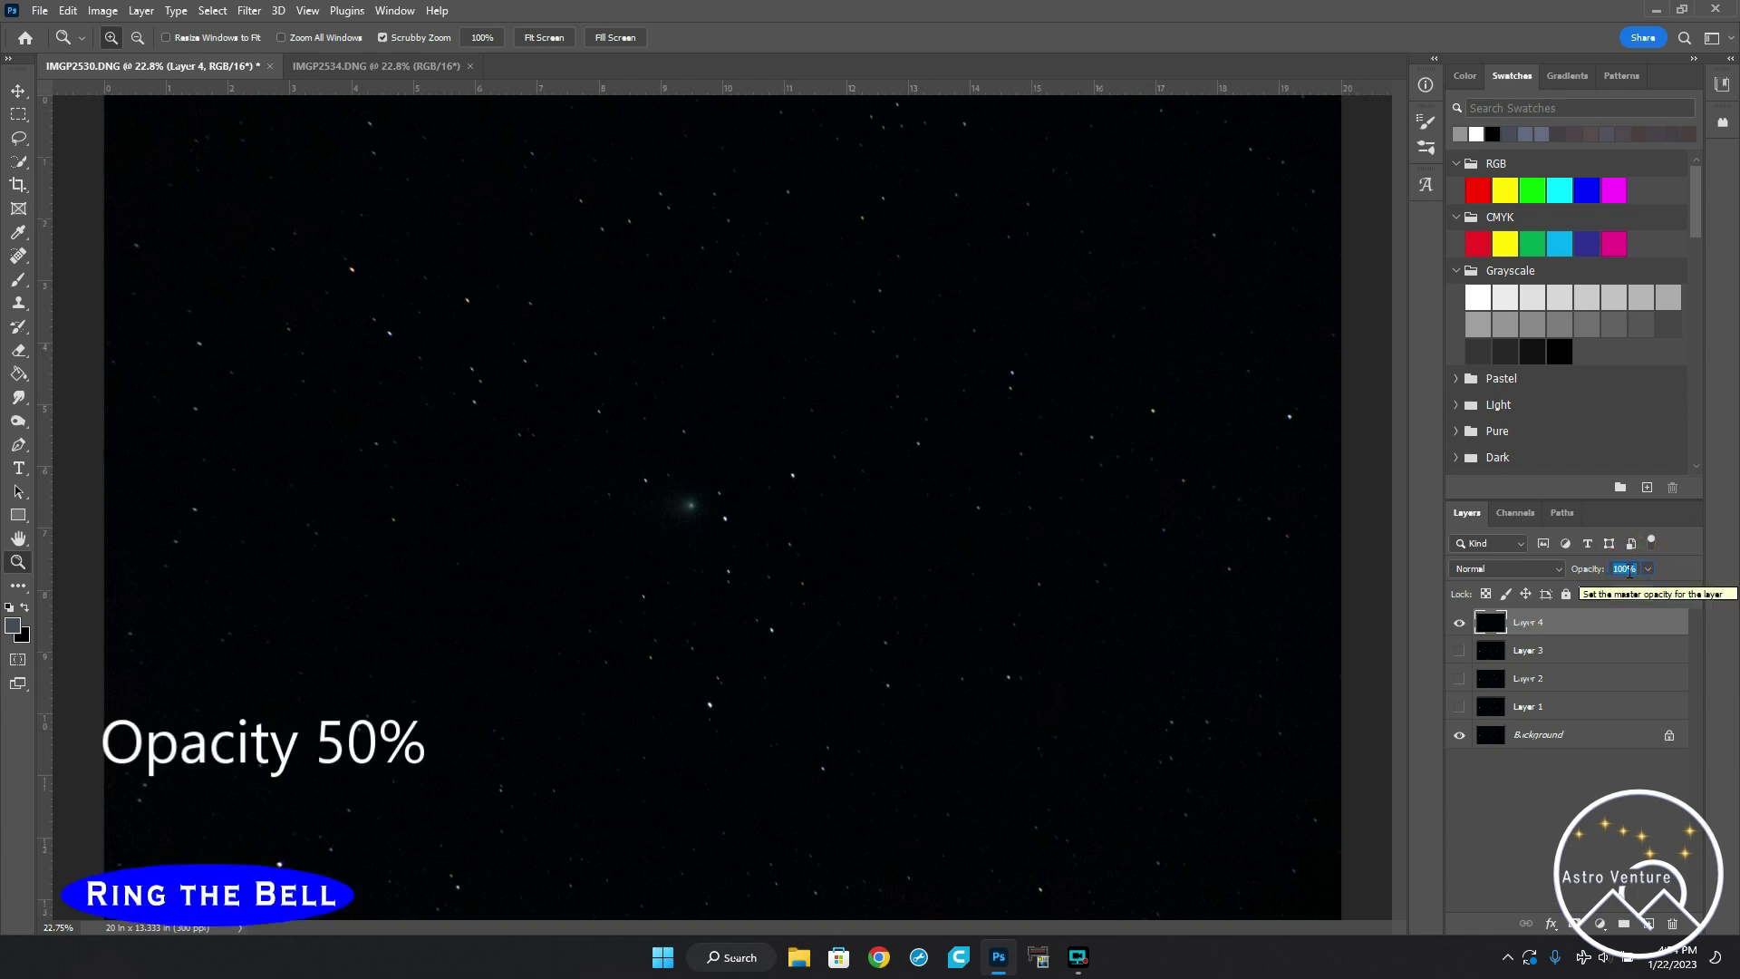
- Set Layer 4's opacity to 50% and zoom in on the comet to 100%
{"action": "type", "text": "50"}
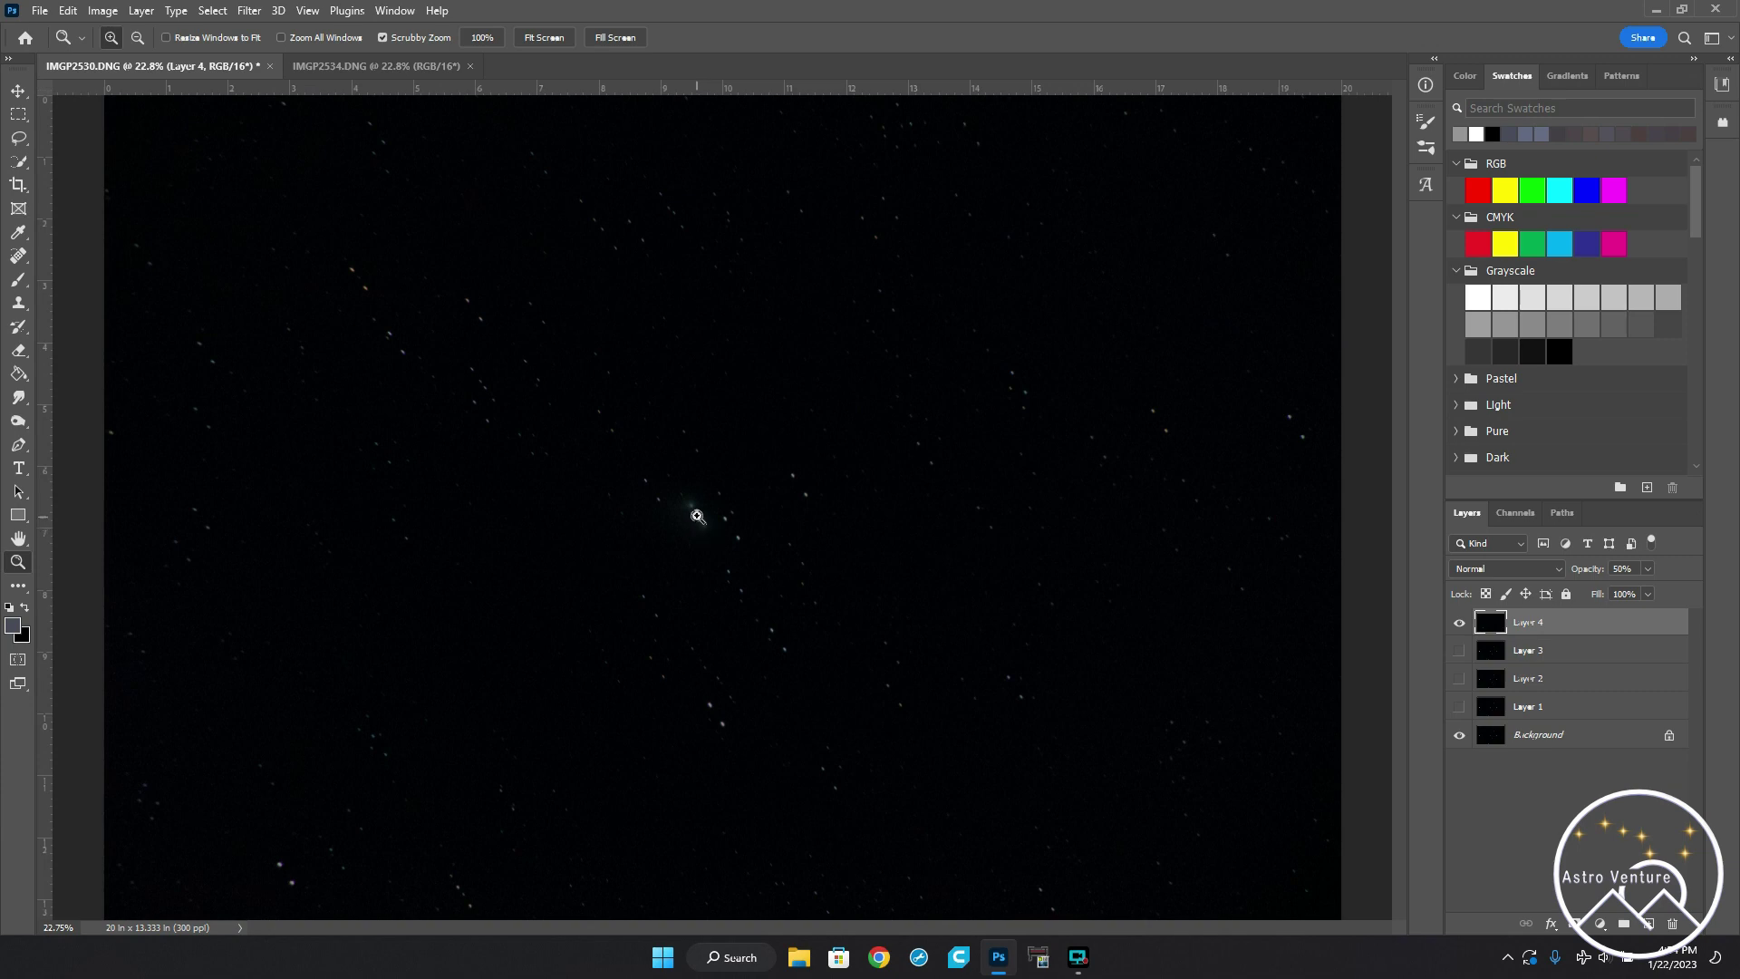
{"action": "left_click", "coordinate": [695, 515]}
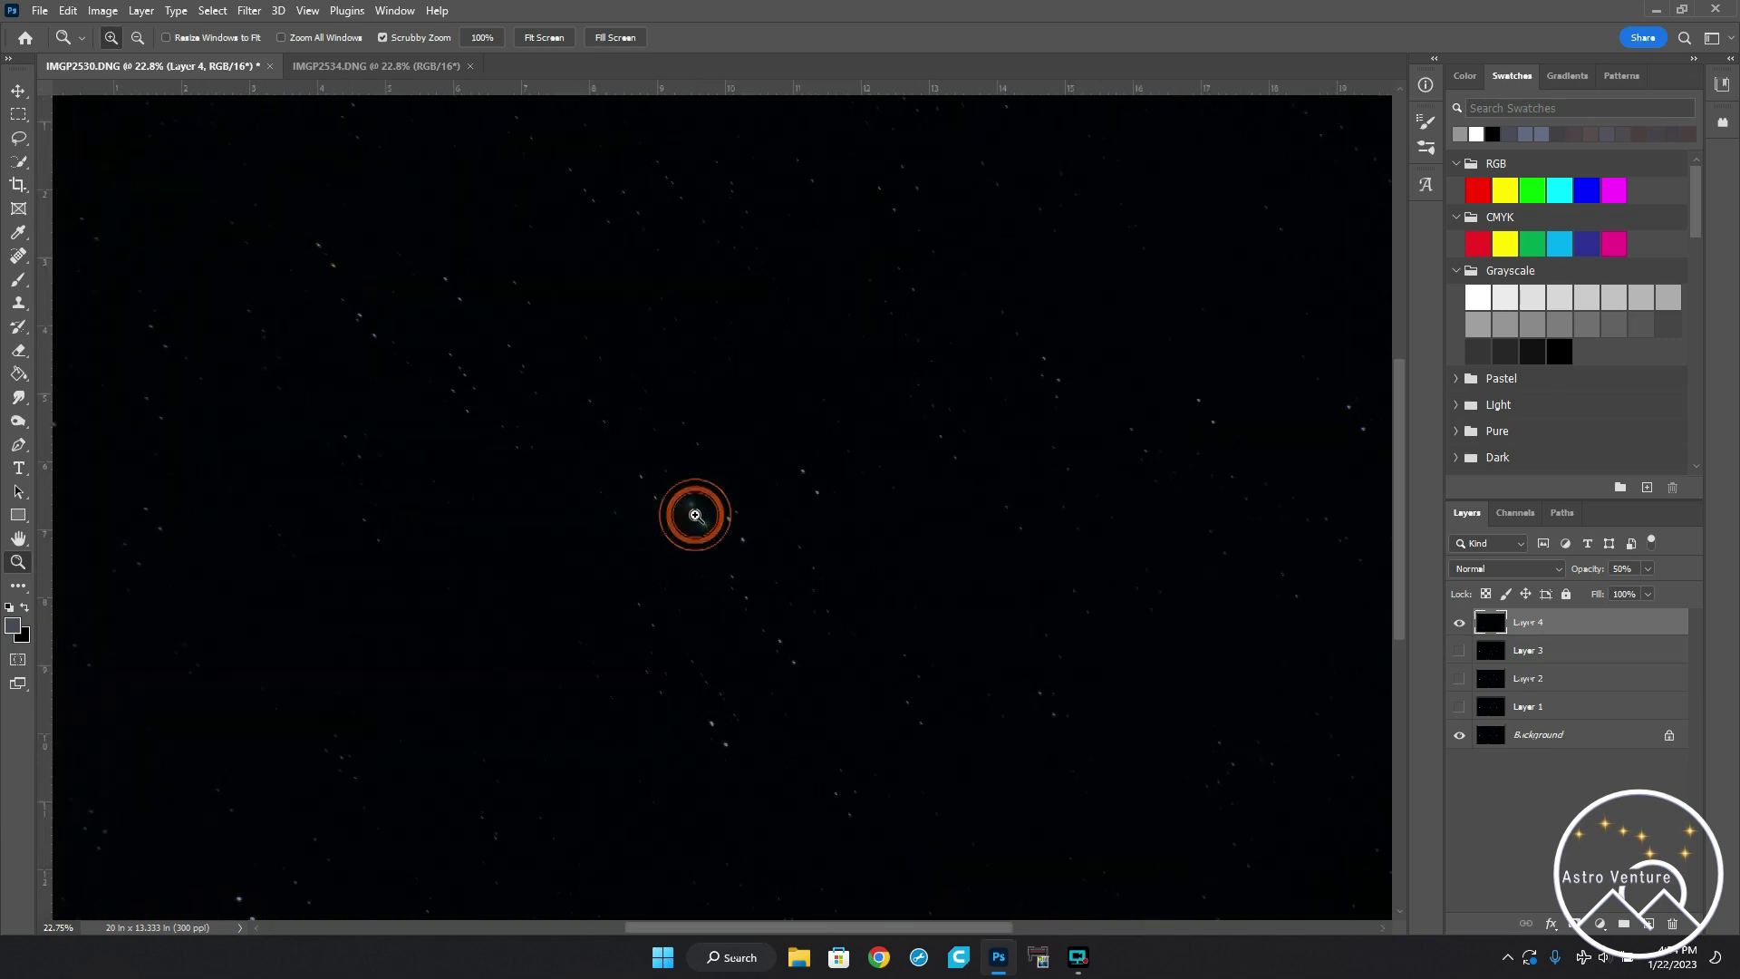
{"action": "left_click", "coordinate": [695, 515]}
{"action": "left_click", "coordinate": [695, 514]}
{"action": "left_click", "coordinate": [695, 515]}
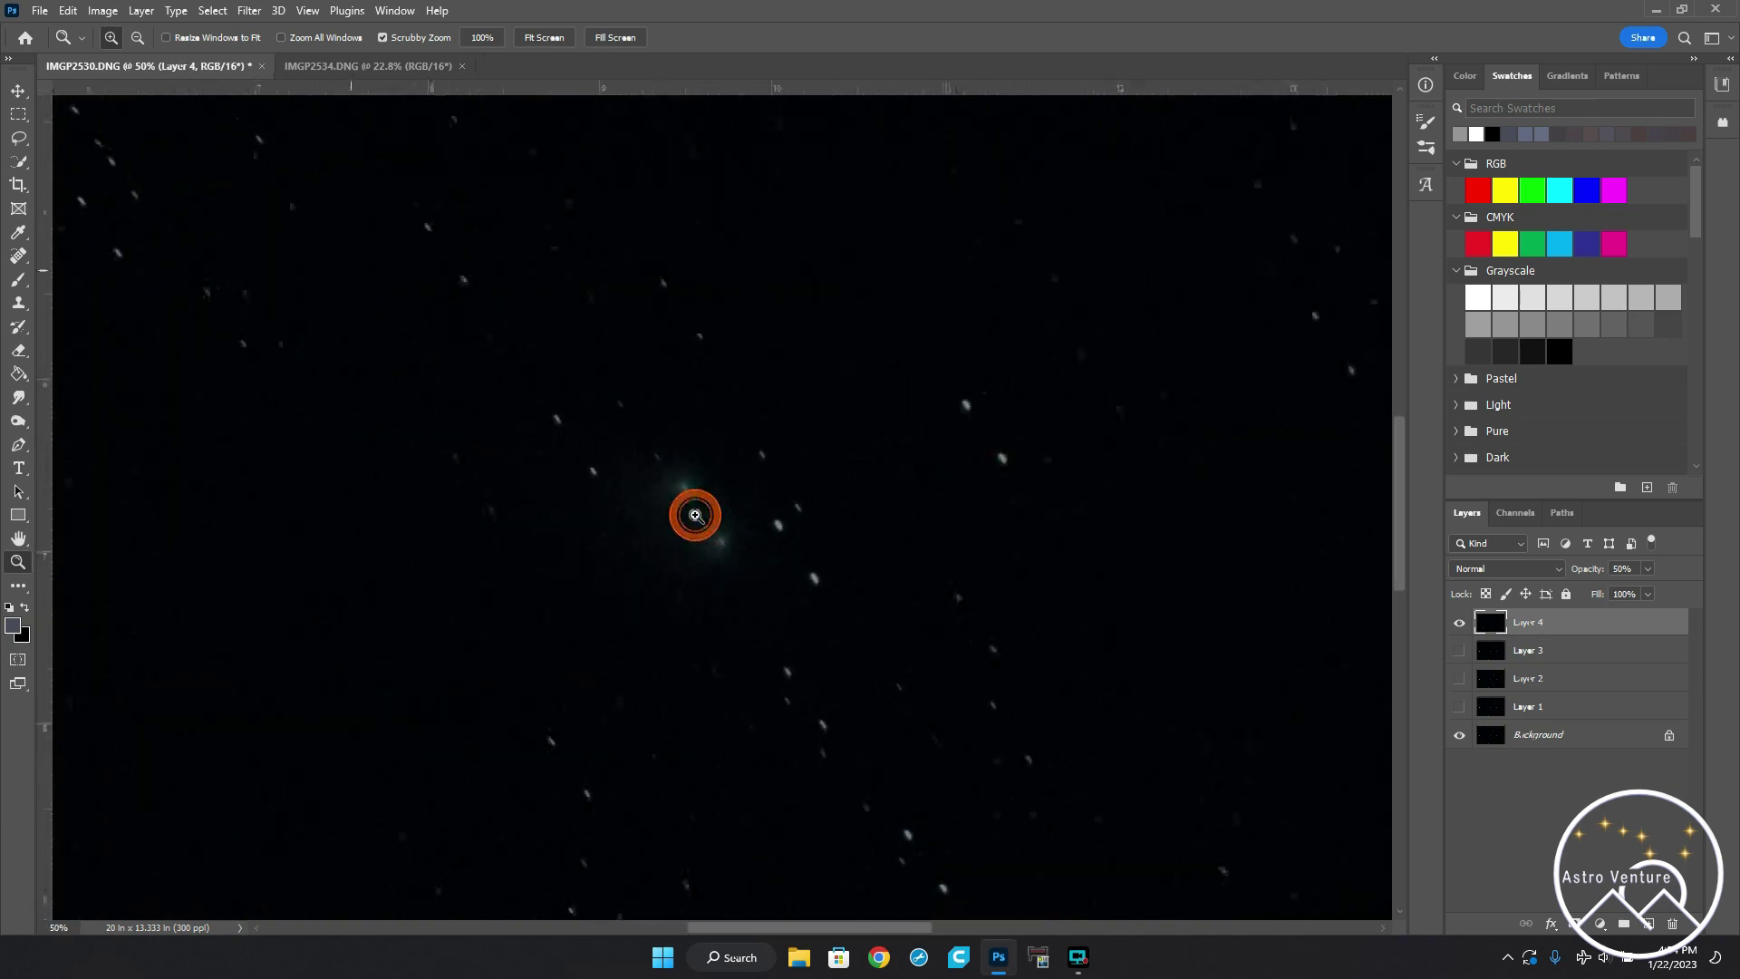
{"action": "left_click", "coordinate": [695, 514]}
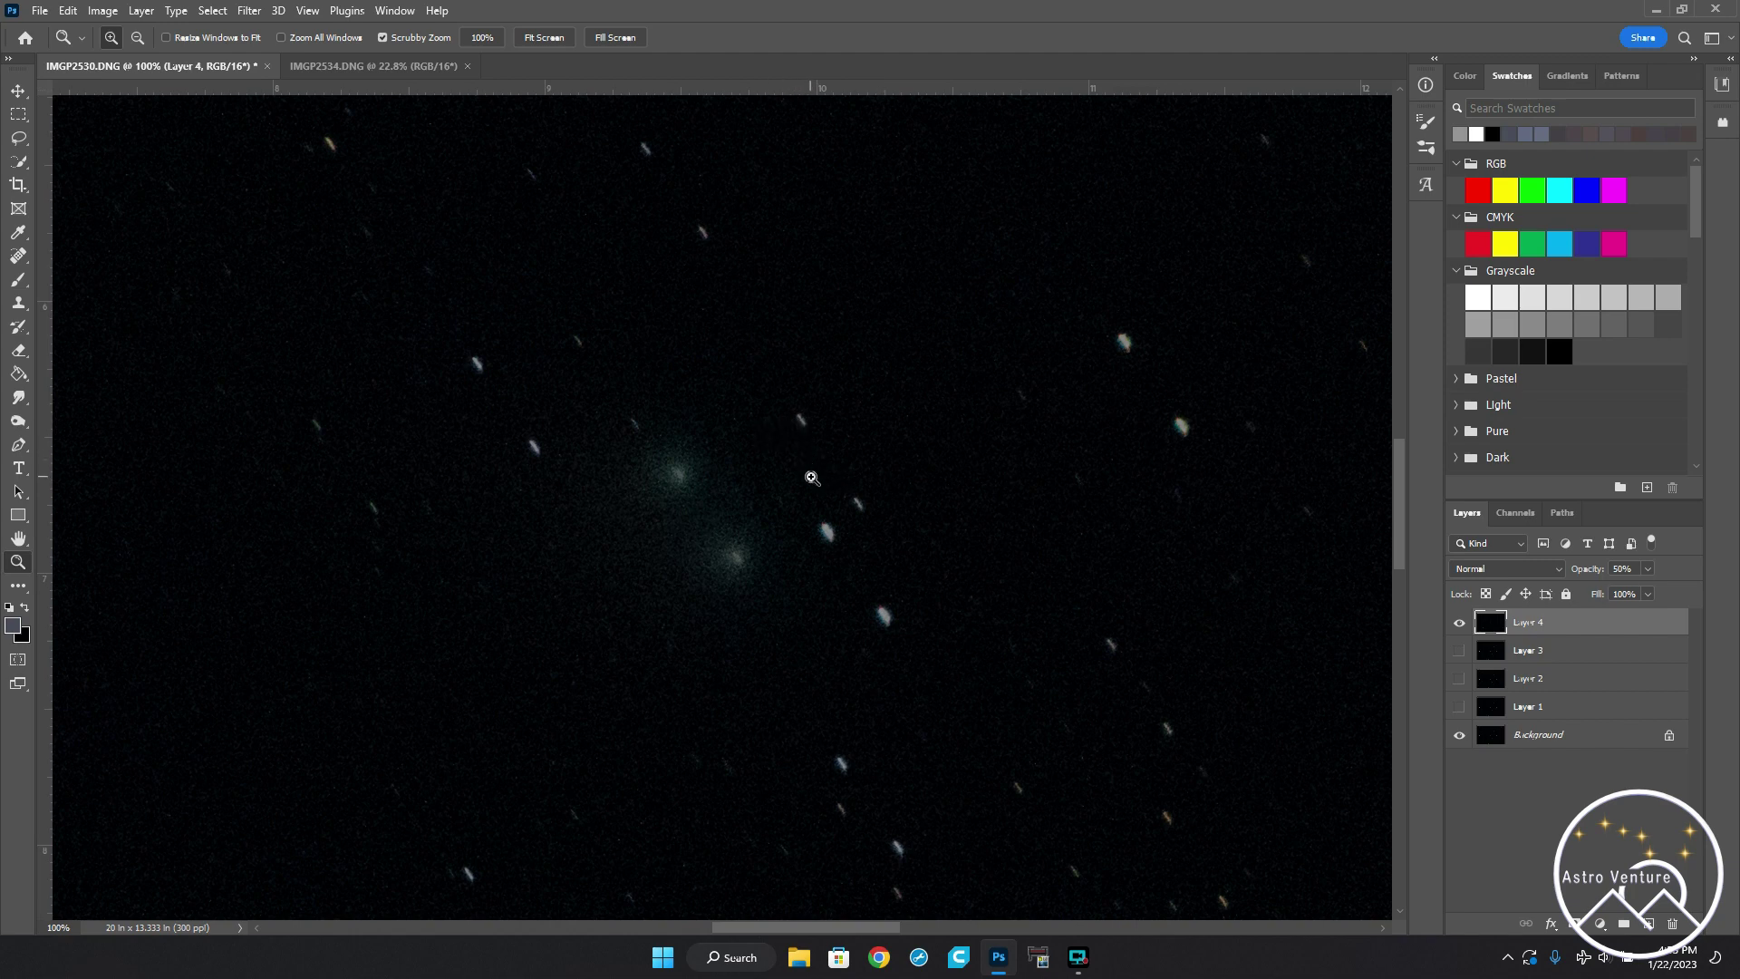
{"action": "key", "text": "v"}
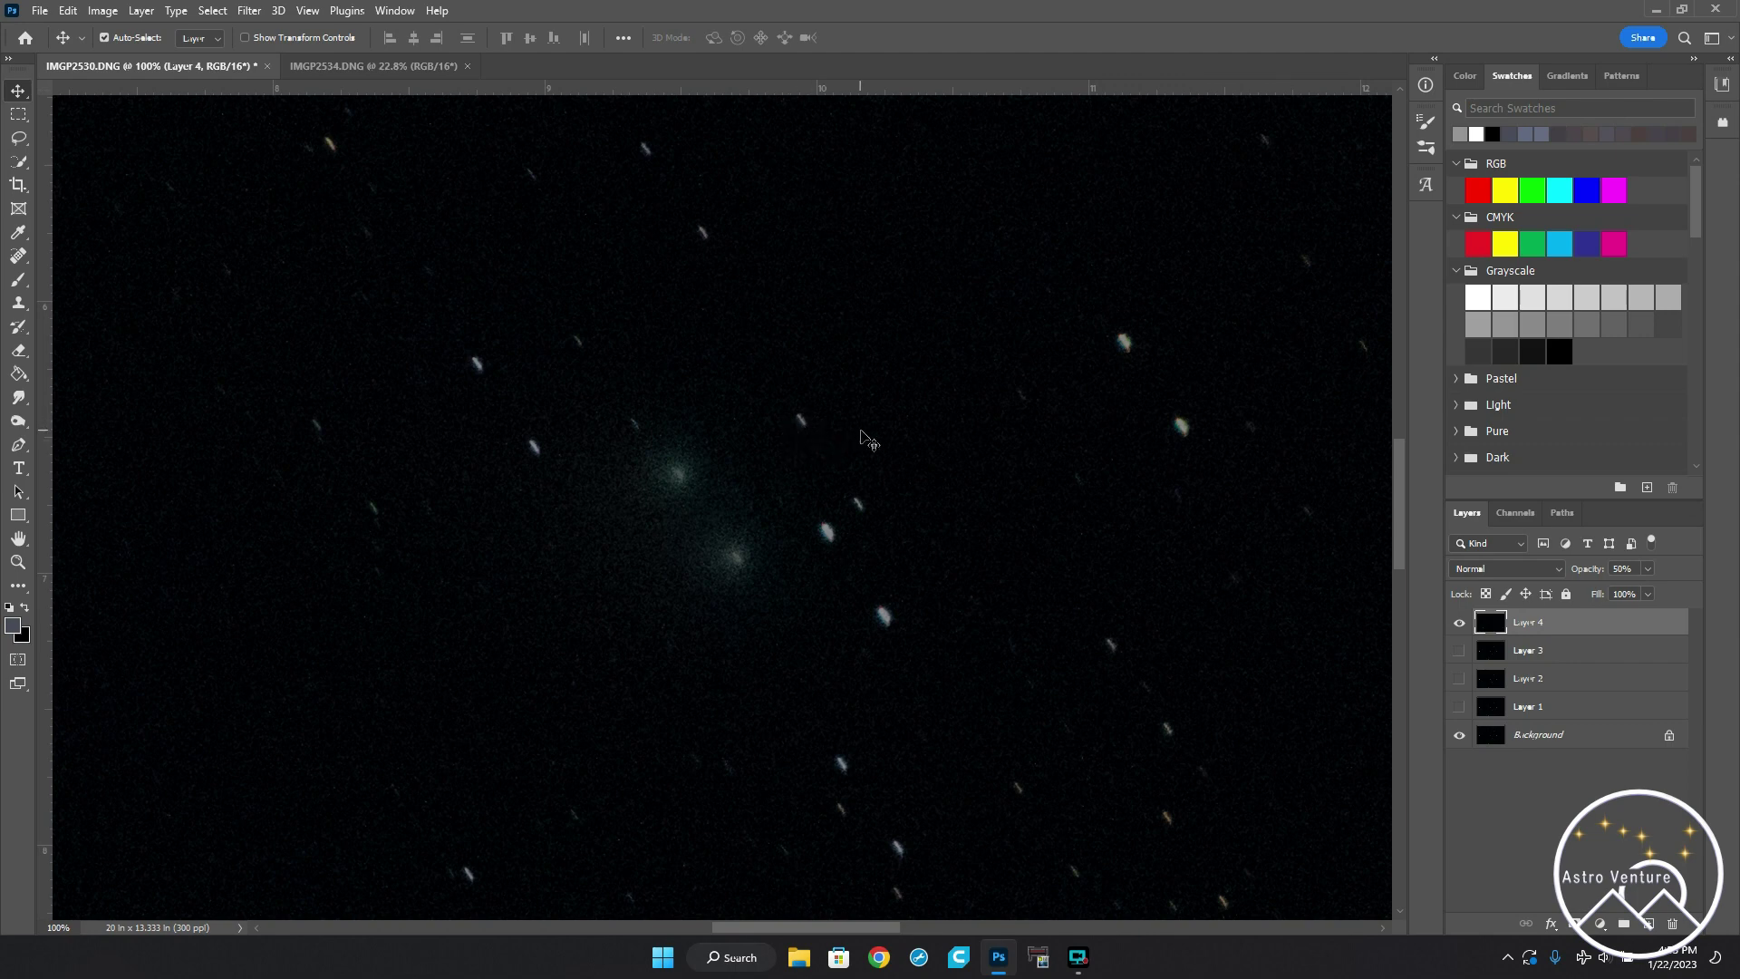
- Nudge Layer 4 down and right with the arrow keys until its doubled stars merge with the Background's
{"action": "key", "text": "Down"}
{"action": "key", "text": "Down"}
{"action": "key", "text": "Down"}
{"action": "key", "text": "Down"}
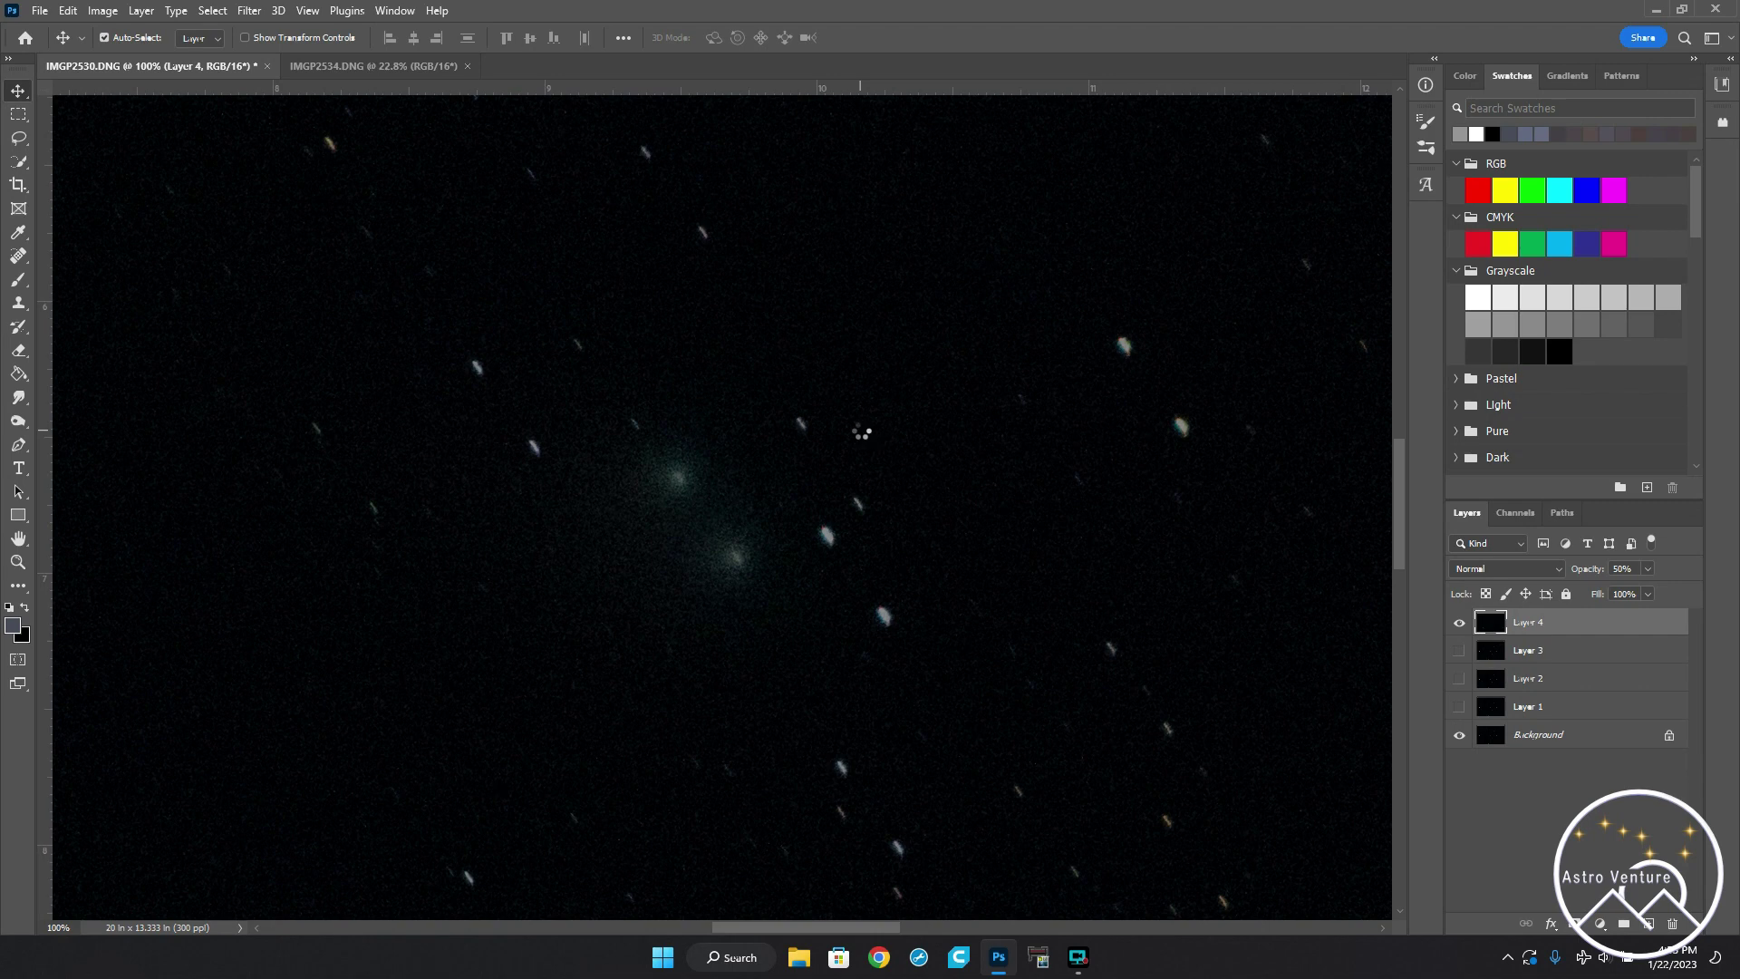
{"action": "key", "text": "Right"}
{"action": "key", "text": "Right"}
{"action": "key", "text": "Right"}
{"action": "key", "text": "Right"}
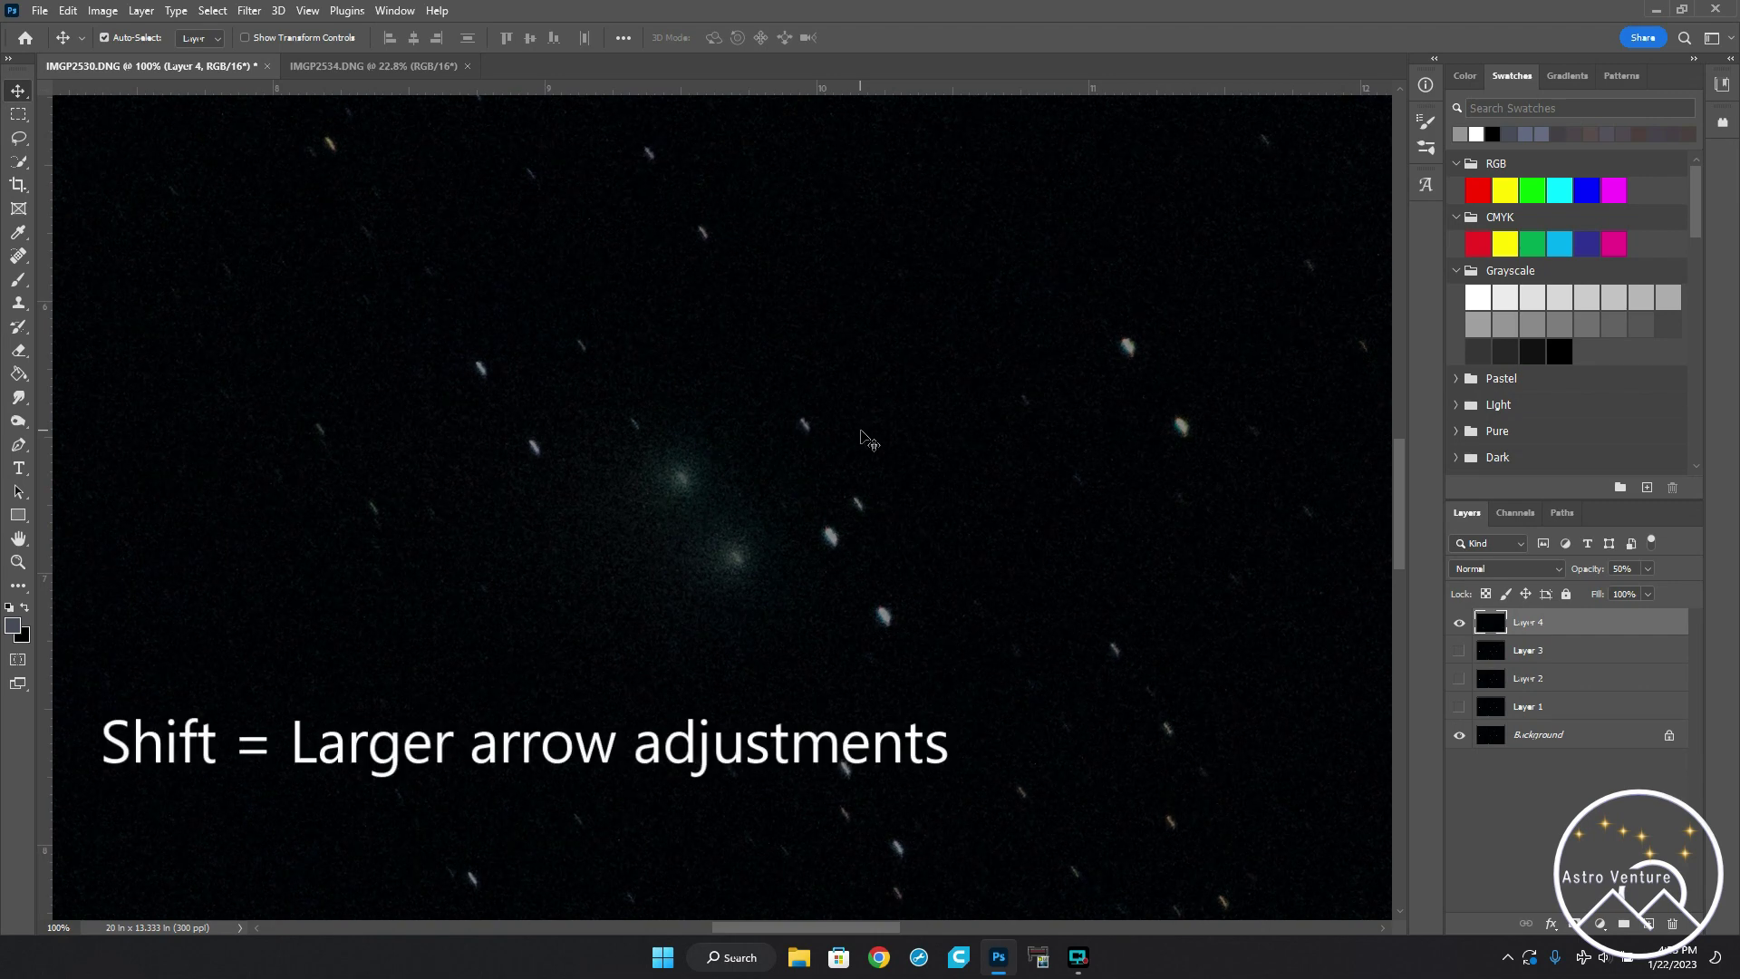
{"action": "key", "text": "shift+Down"}
{"action": "key", "text": "shift+Down"}
{"action": "key", "text": "shift+Down"}
{"action": "key", "text": "shift+Down"}
{"action": "key", "text": "shift+Down"}
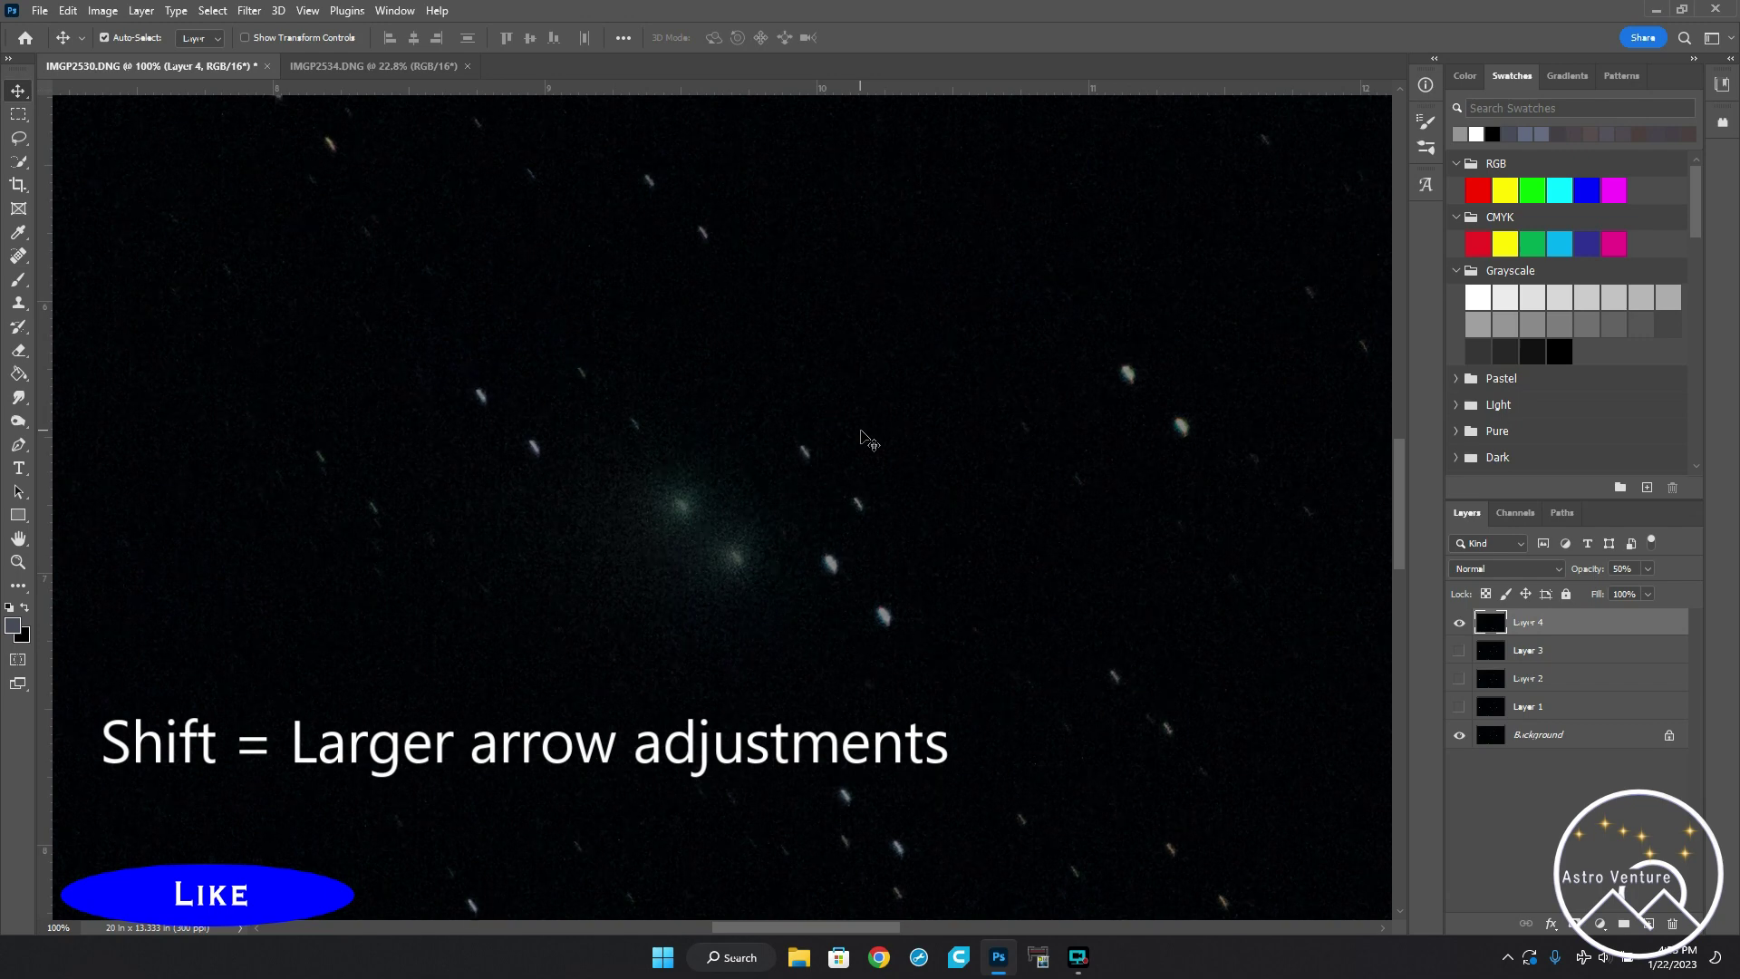
{"action": "key", "text": "shift+Right"}
{"action": "key", "text": "shift+Right"}
{"action": "key", "text": "shift+Down"}
{"action": "key", "text": "shift+Down"}
{"action": "key", "text": "shift+Down"}
{"action": "key", "text": "shift+Down"}
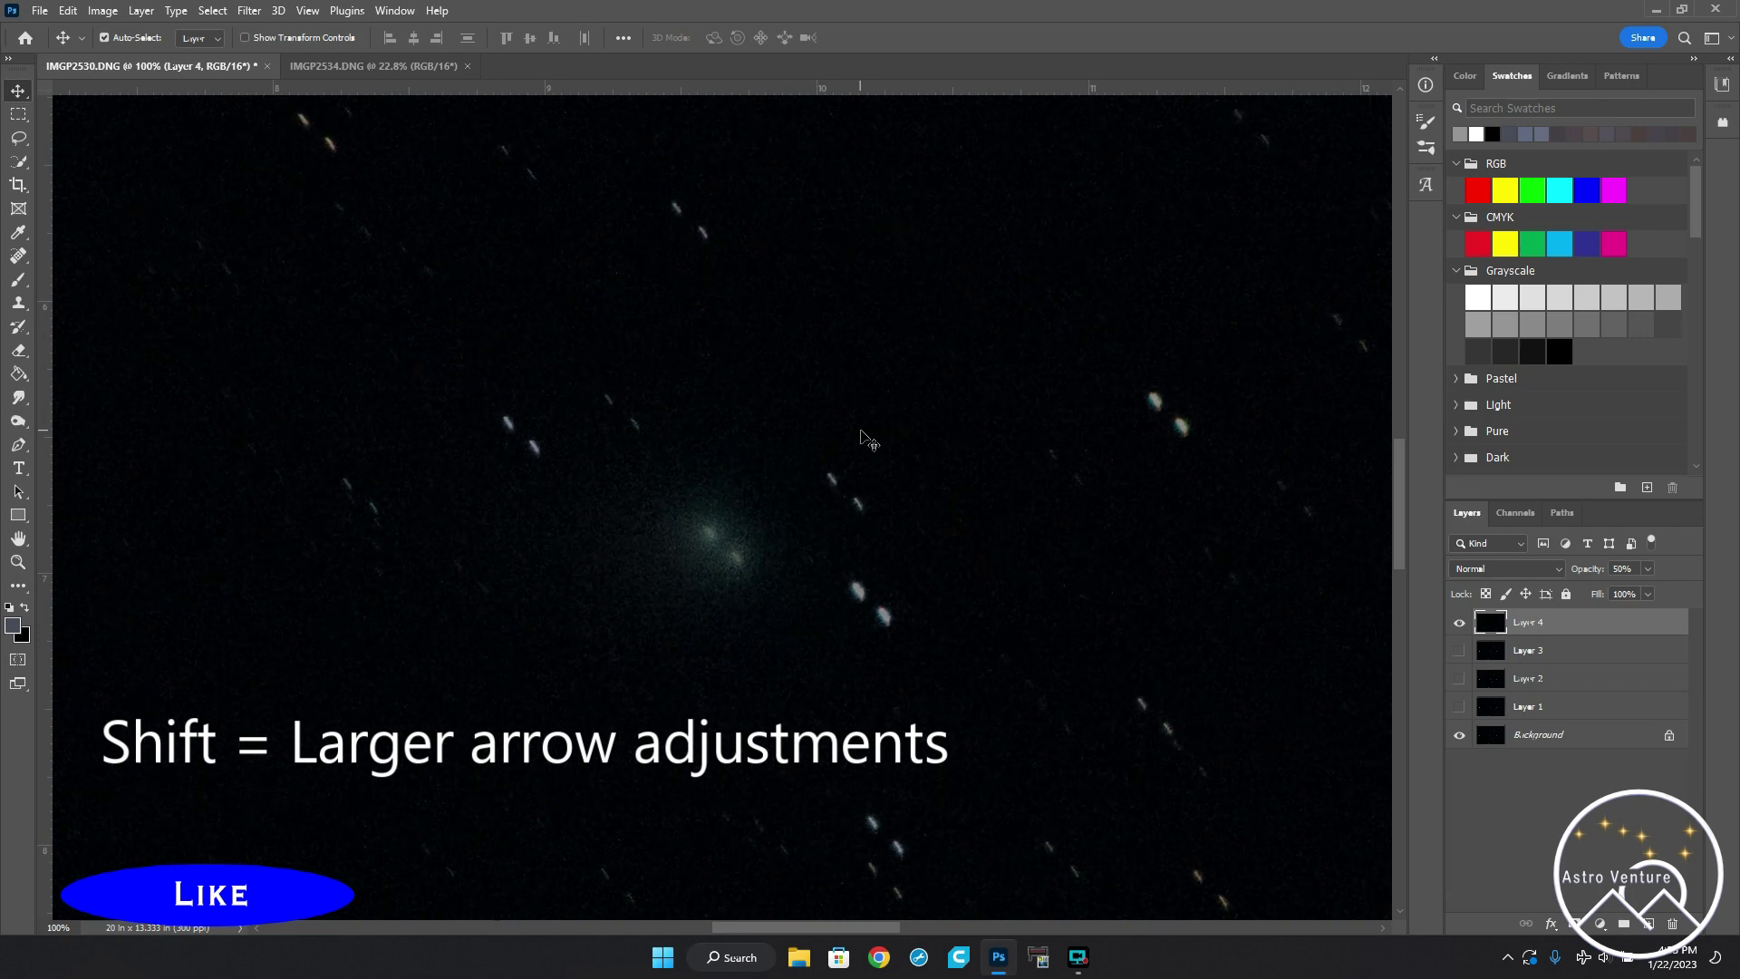
{"action": "key", "text": "shift+Right"}
{"action": "key", "text": "shift+Right"}
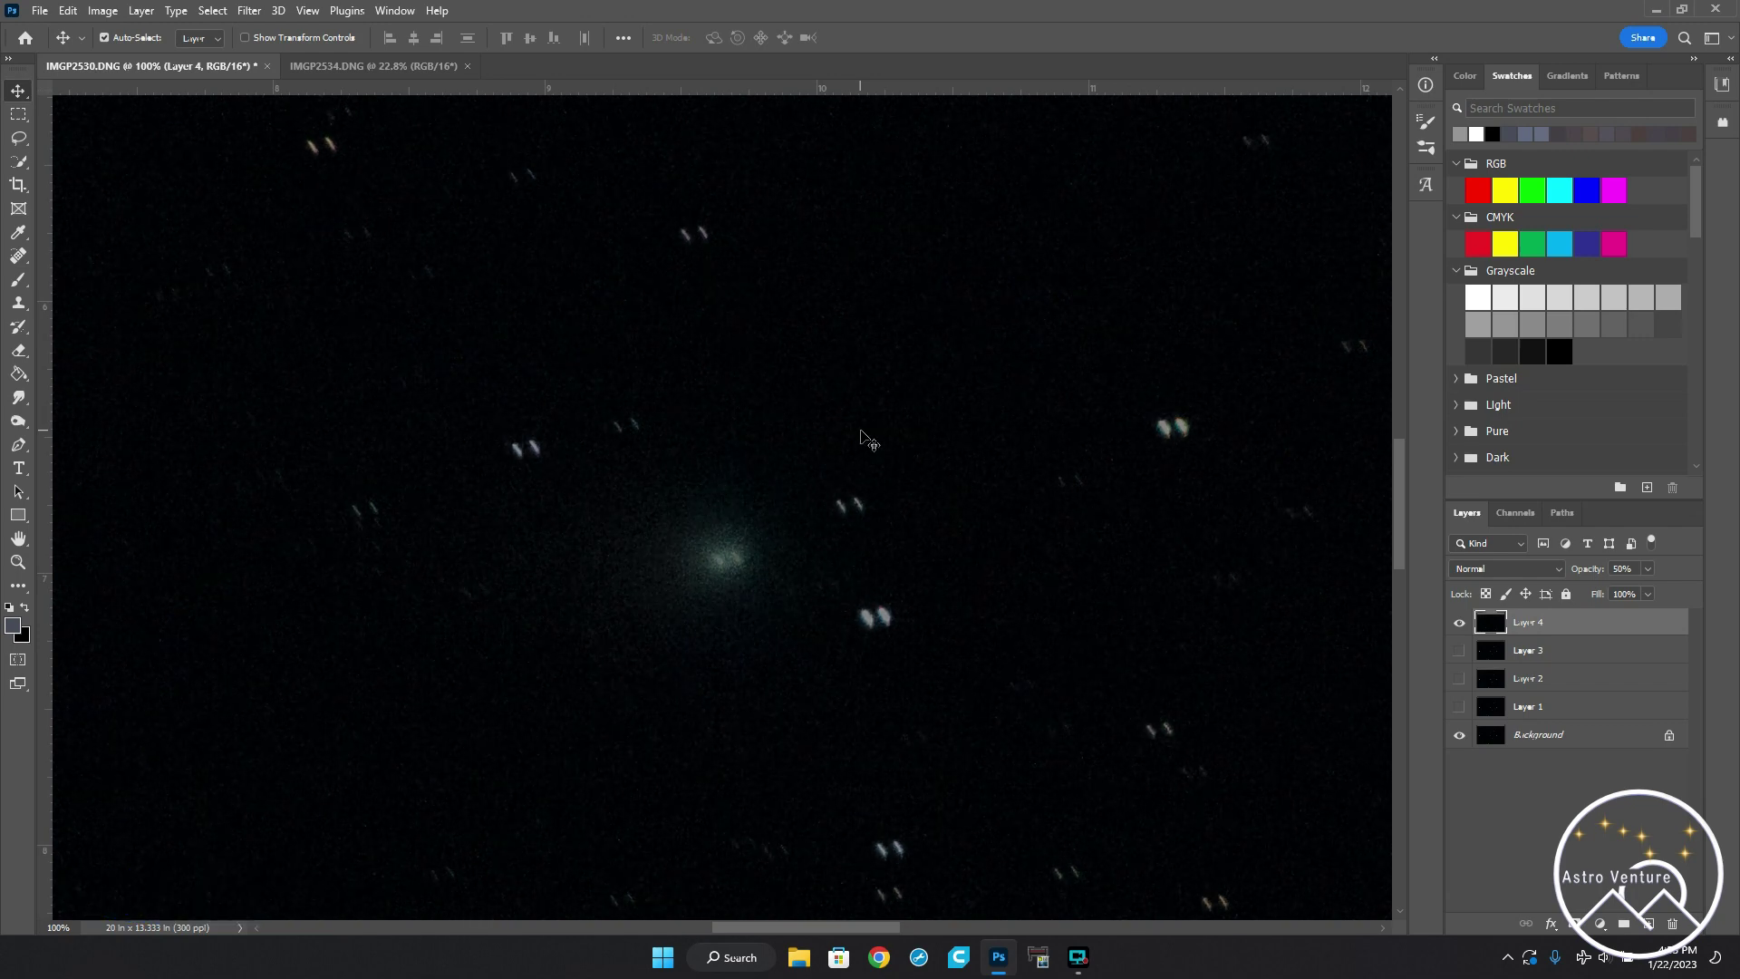
{"action": "key", "text": "Right"}
{"action": "key", "text": "Right"}
{"action": "key", "text": "Right"}
{"action": "key", "text": "Right"}
{"action": "key", "text": "Right"}
{"action": "key", "text": "Right"}
{"action": "key", "text": "Right"}
{"action": "key", "text": "Right"}
{"action": "key", "text": "Right"}
{"action": "key", "text": "Right"}
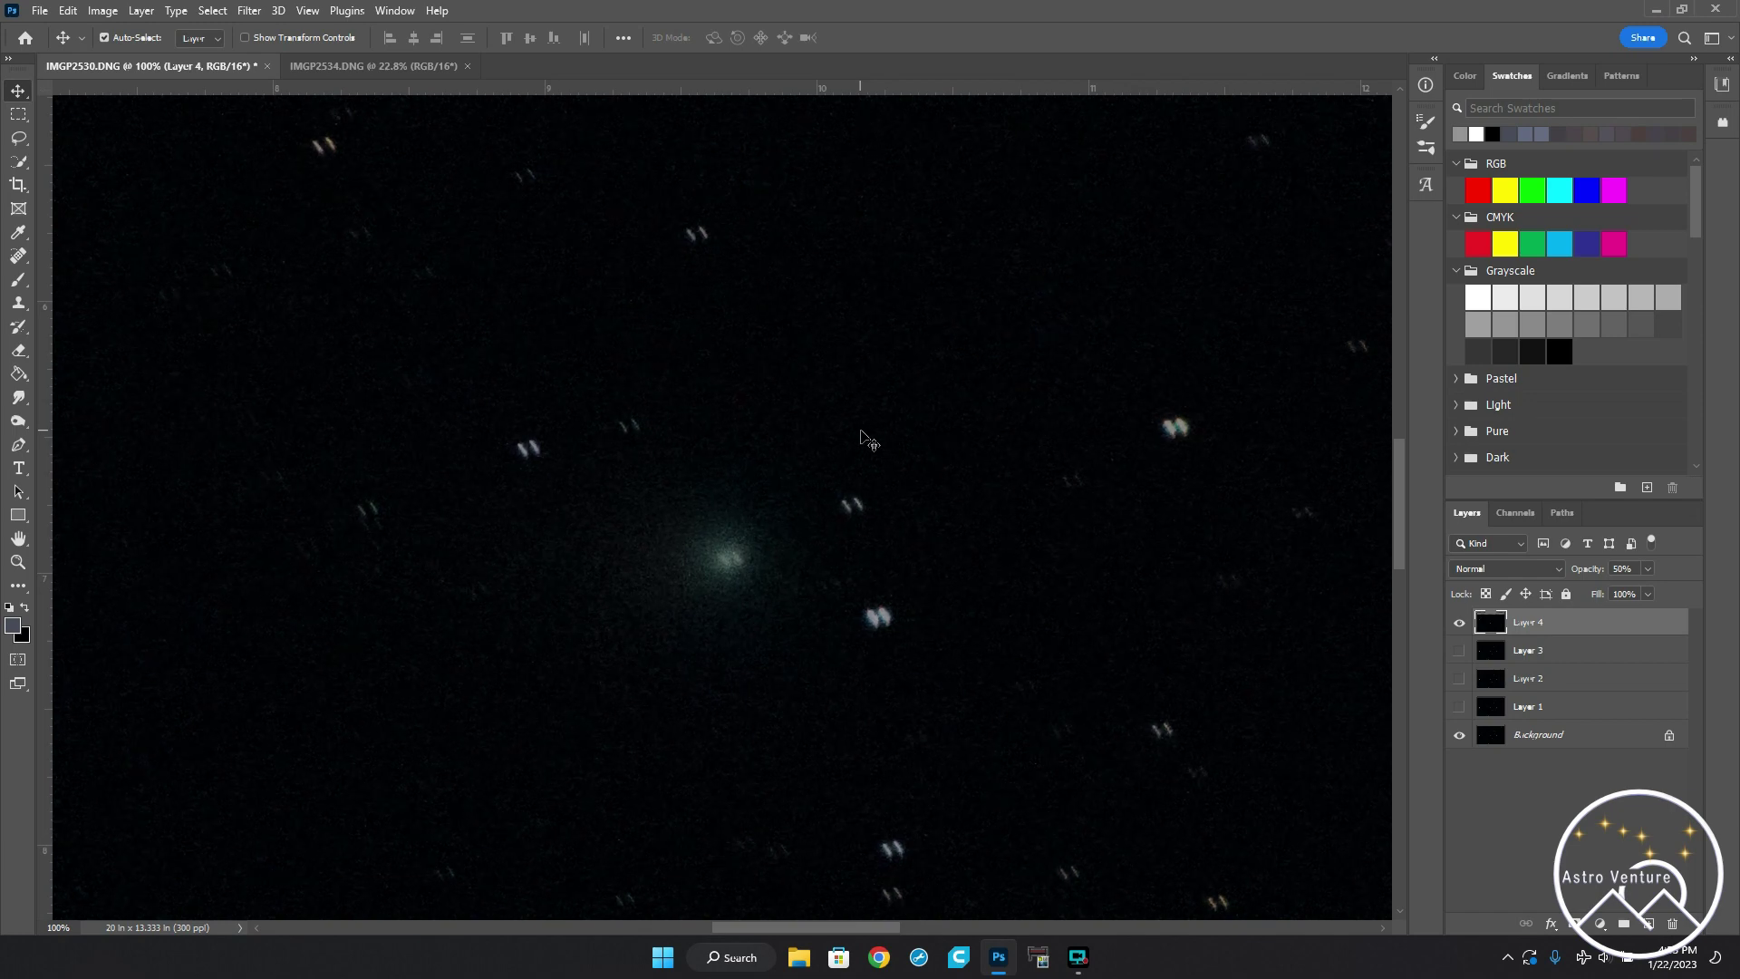
{"action": "key", "text": "Right"}
{"action": "key", "text": "Right"}
{"action": "key", "text": "Right"}
{"action": "key", "text": "Right"}
{"action": "key", "text": "Right"}
{"action": "key", "text": "Right"}
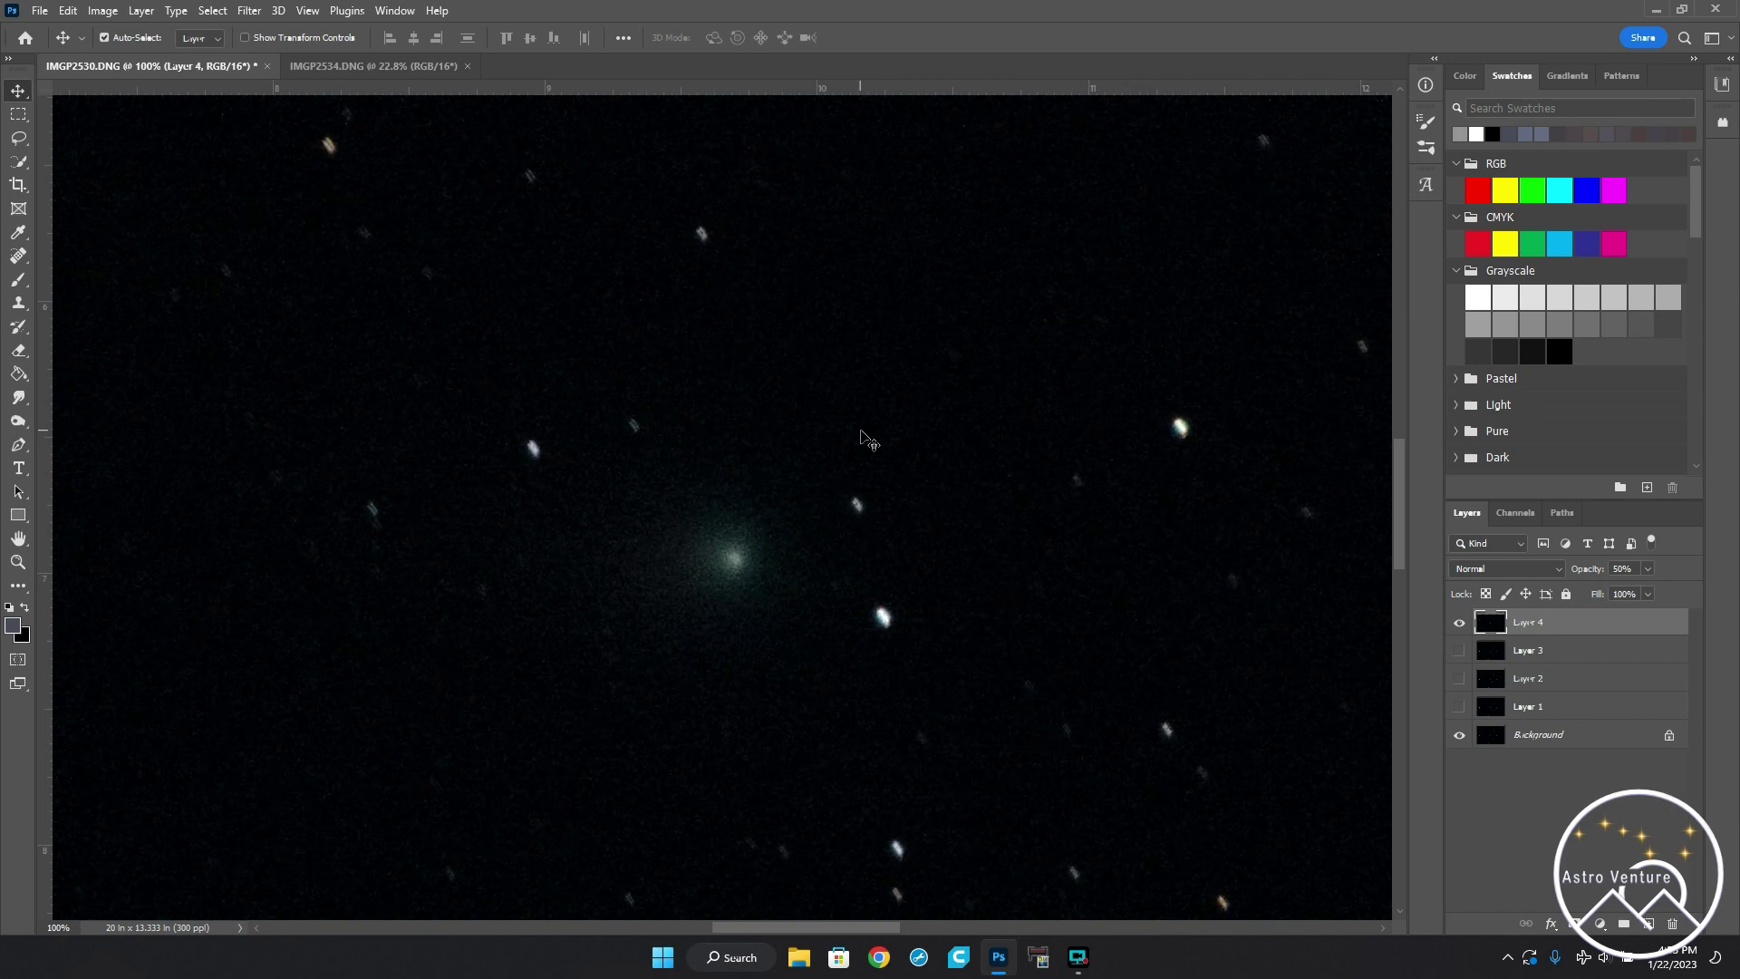
{"action": "key", "text": "Right"}
{"action": "key", "text": "Right"}
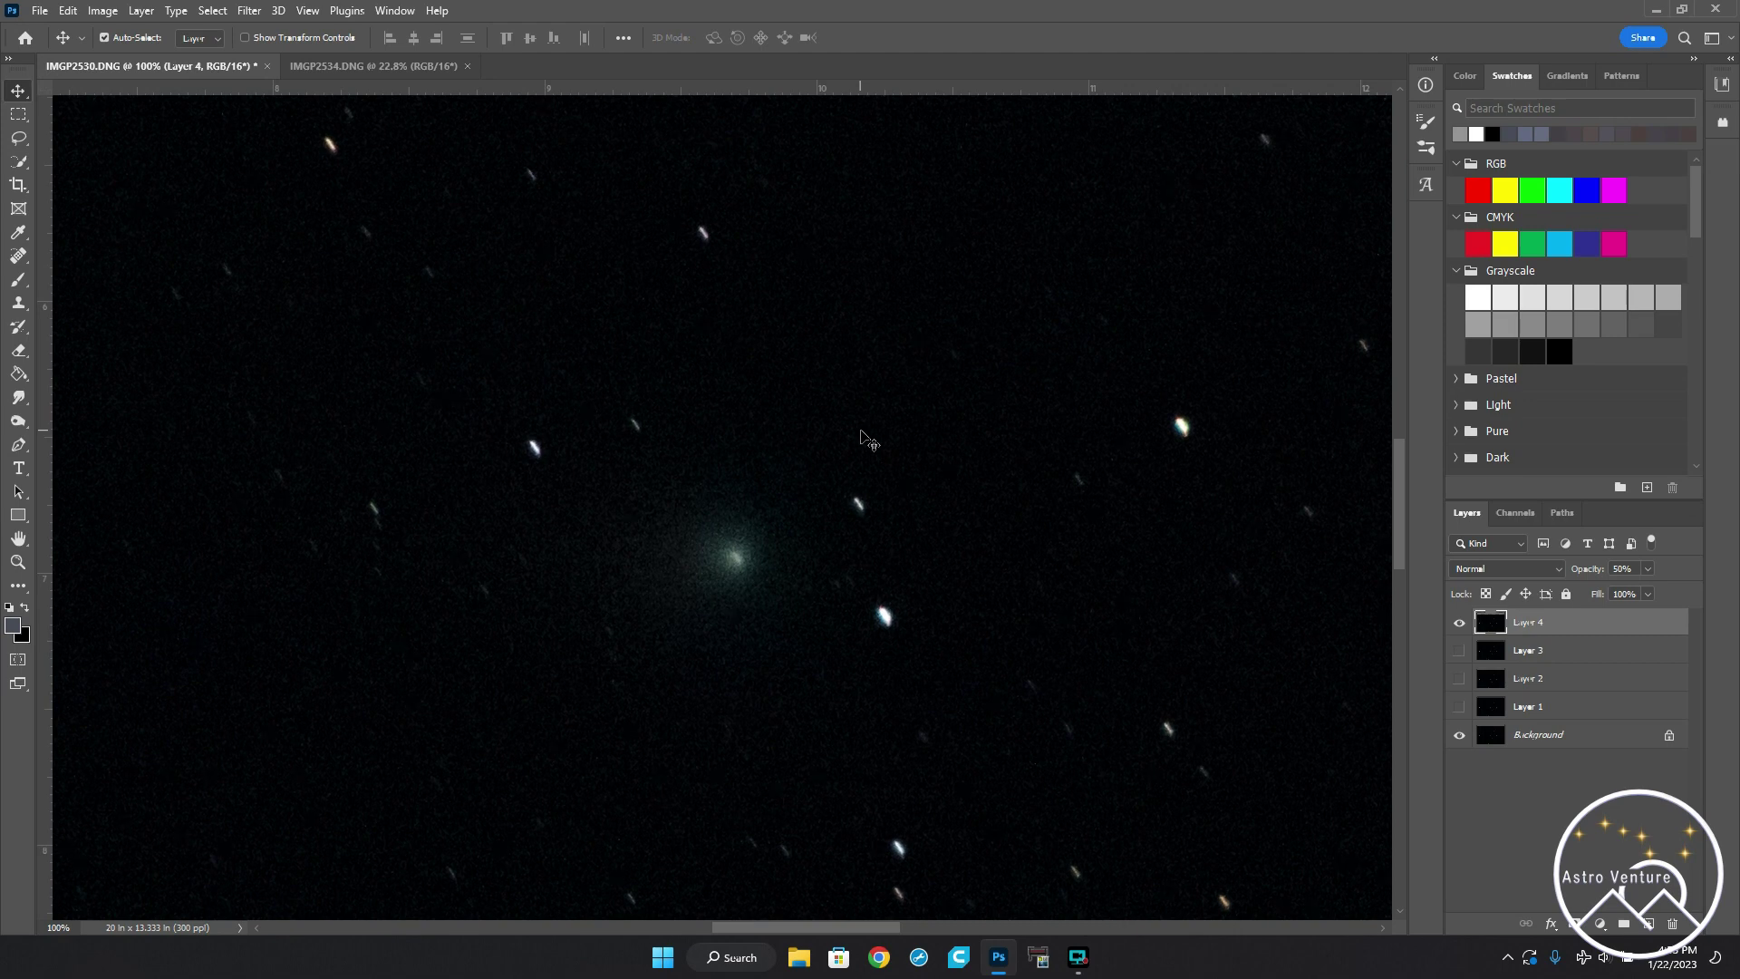
{"action": "key", "text": "Right"}
{"action": "key", "text": "Right"}
{"action": "key", "text": "Right"}
{"action": "key", "text": "Right"}
{"action": "key", "text": "Right"}
{"action": "key", "text": "Right"}
{"action": "key", "text": "Right"}
{"action": "key", "text": "Right"}
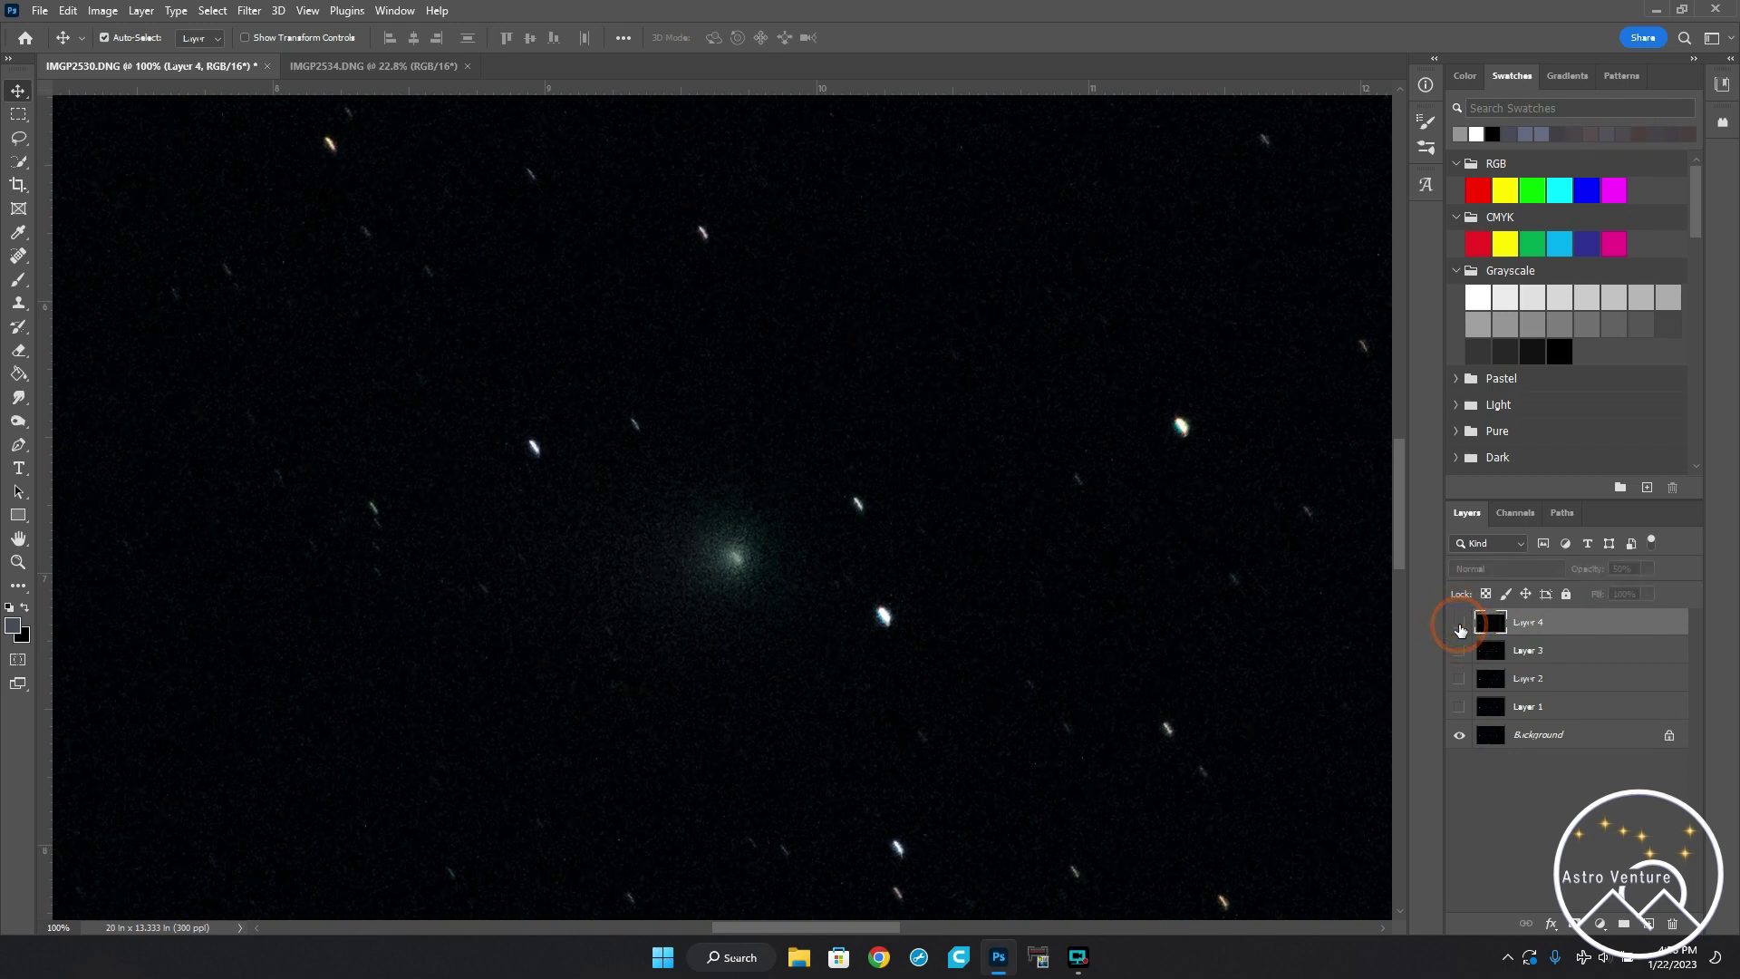
- Blink Layer 4 on and off to verify star alignment, leaving it visible
{"action": "left_click", "coordinate": [1459, 625]}
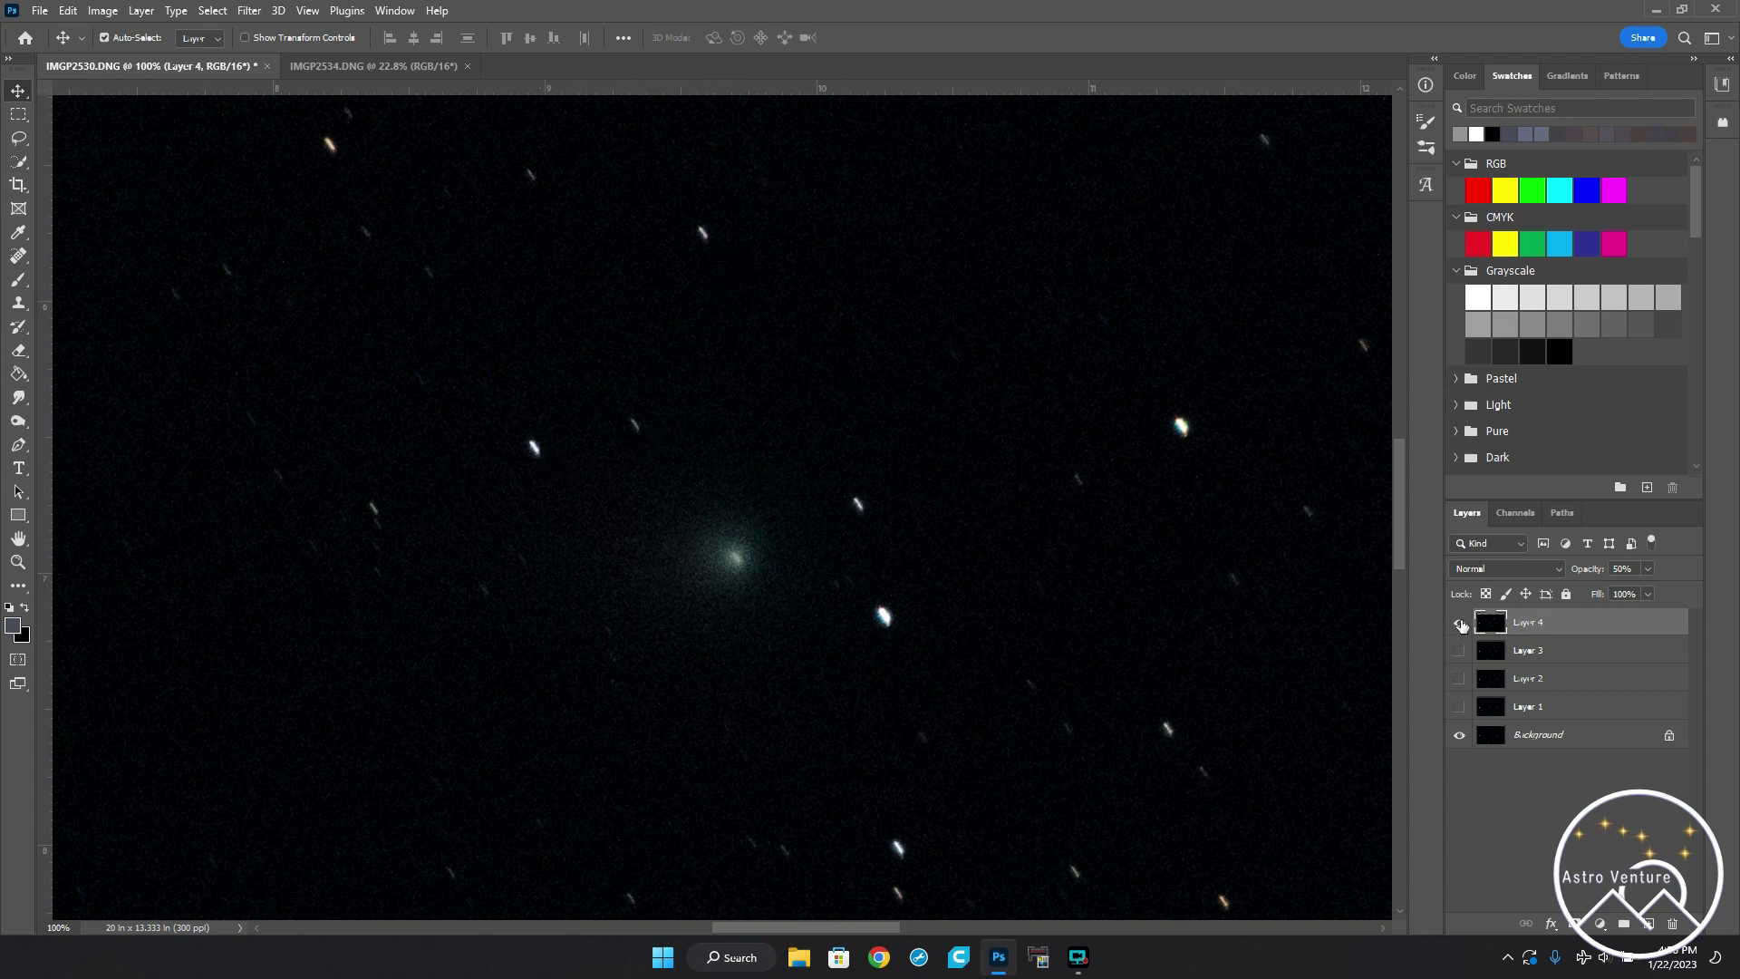
{"action": "left_click", "coordinate": [1460, 623]}
{"action": "left_click", "coordinate": [1461, 624]}
{"action": "left_click", "coordinate": [1460, 624]}
{"action": "left_click", "coordinate": [1460, 623]}
{"action": "left_click", "coordinate": [1460, 623]}
{"action": "left_click", "coordinate": [1461, 623]}
{"action": "left_click", "coordinate": [1460, 624]}
{"action": "left_click", "coordinate": [1460, 624]}
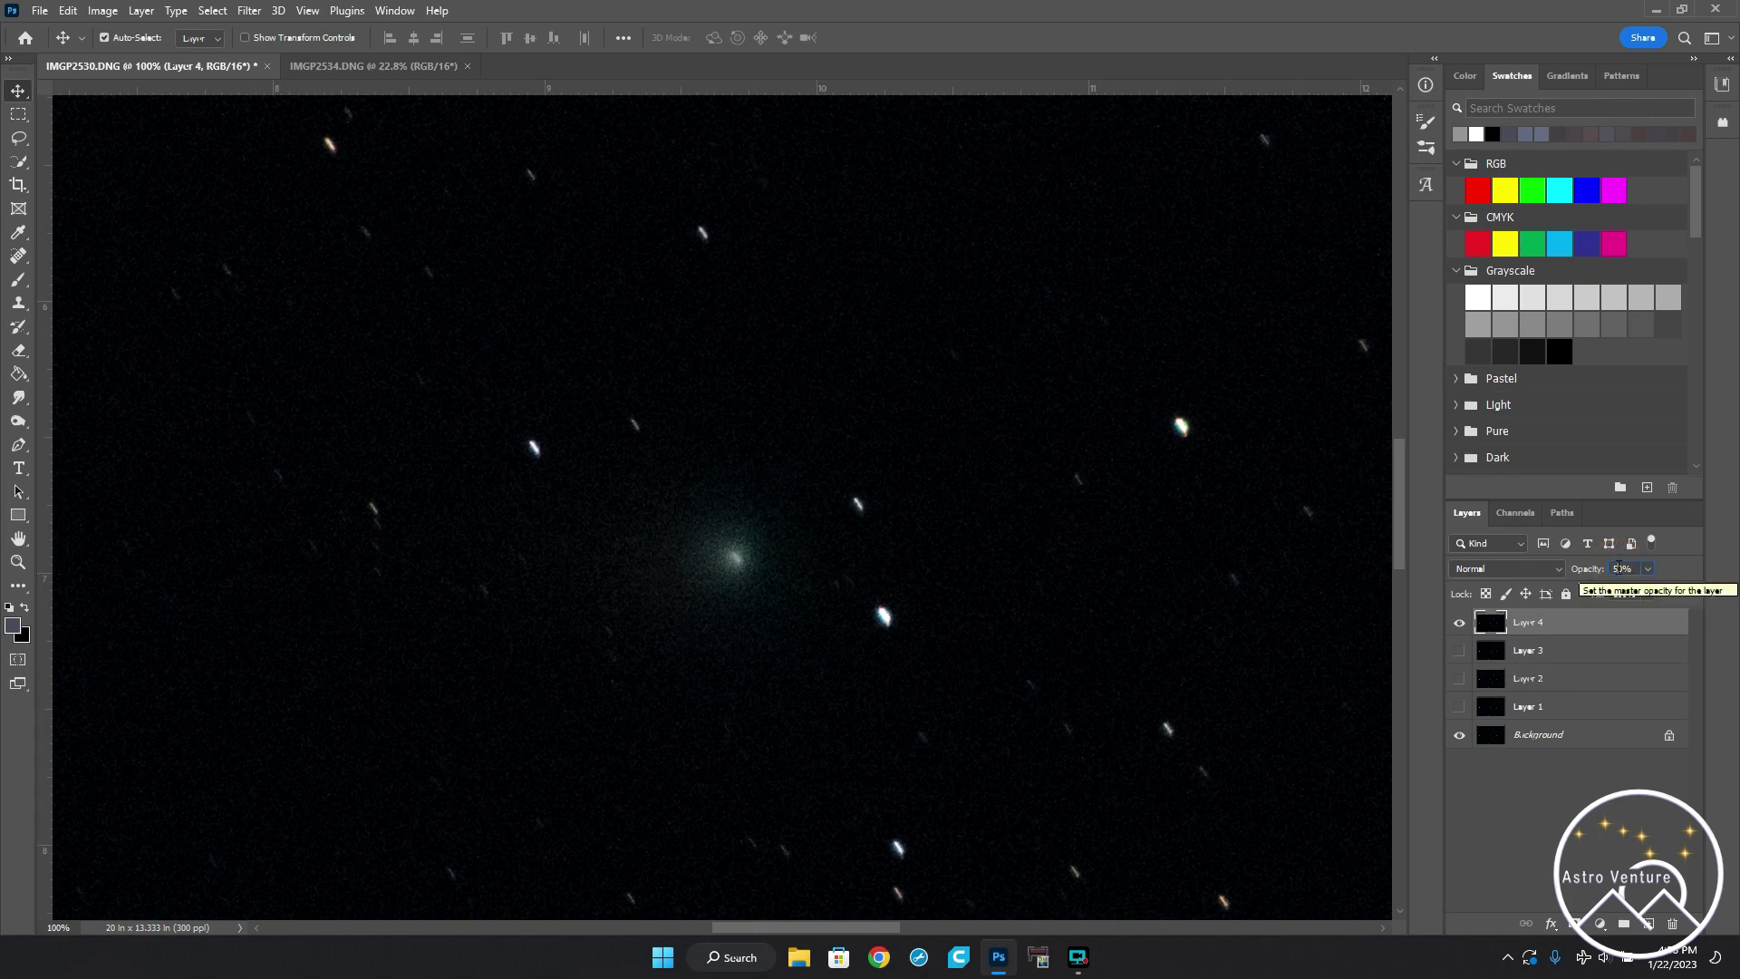
- Set Layer 4's opacity back to 100%
{"action": "left_click", "coordinate": [1620, 568]}
{"action": "type", "text": "100"}
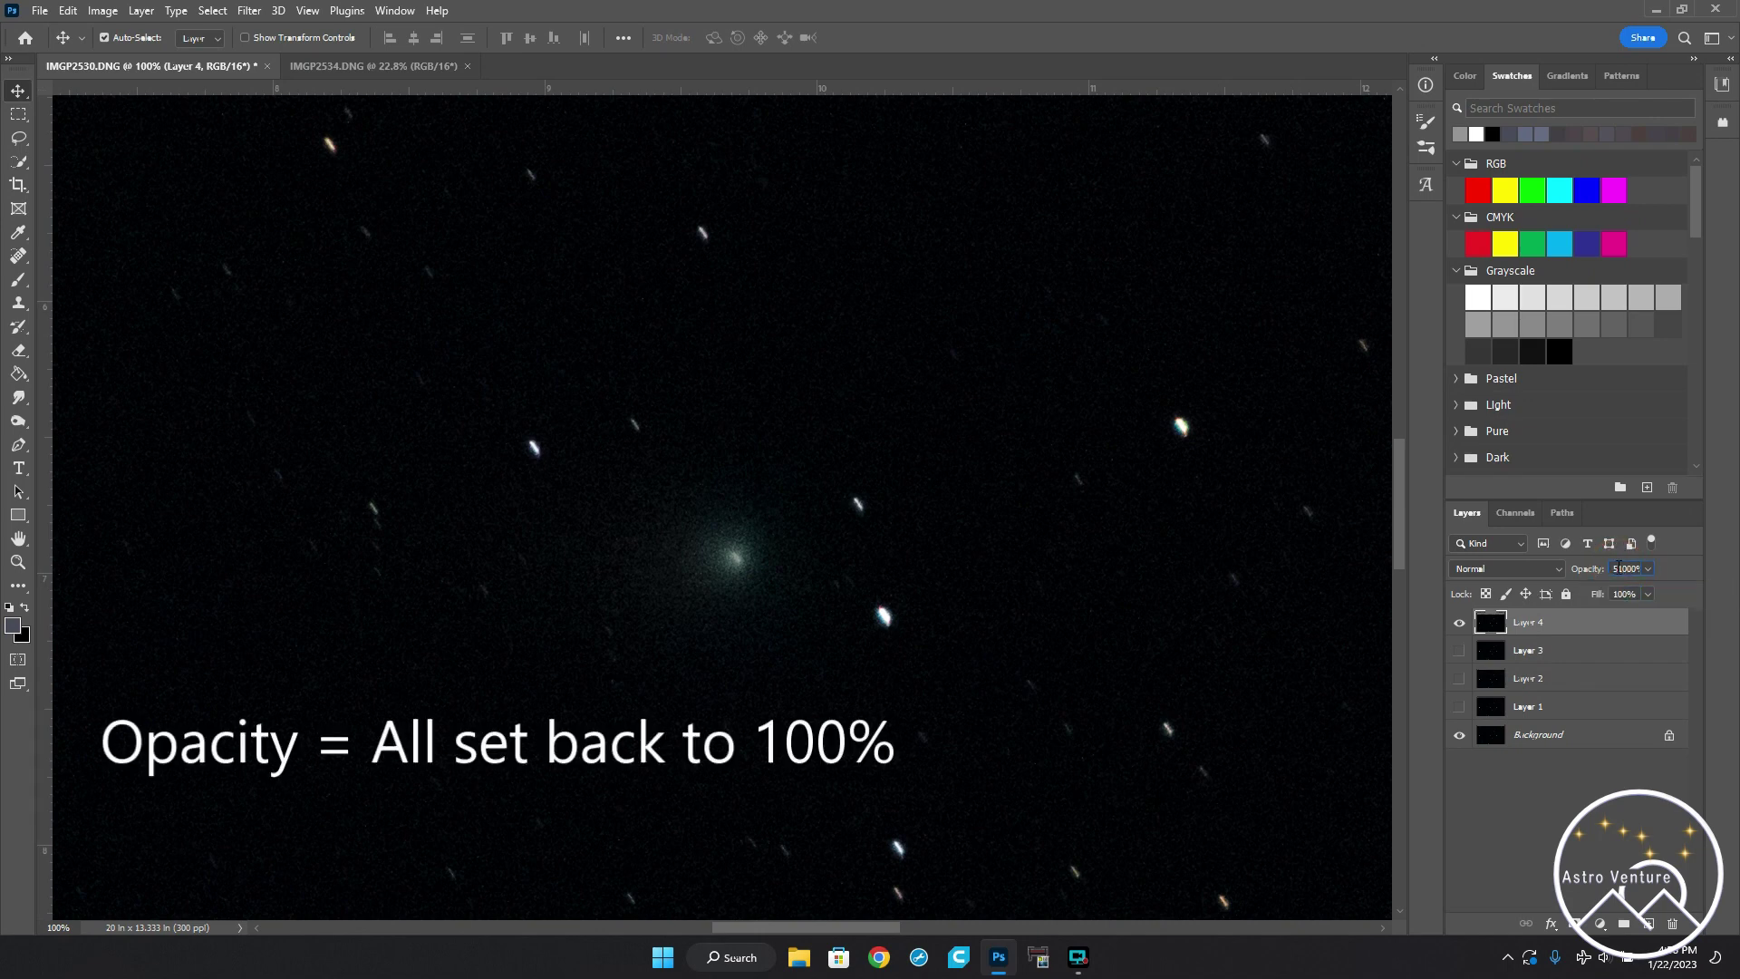
{"action": "type", "text": "3"}
{"action": "type", "text": "100"}
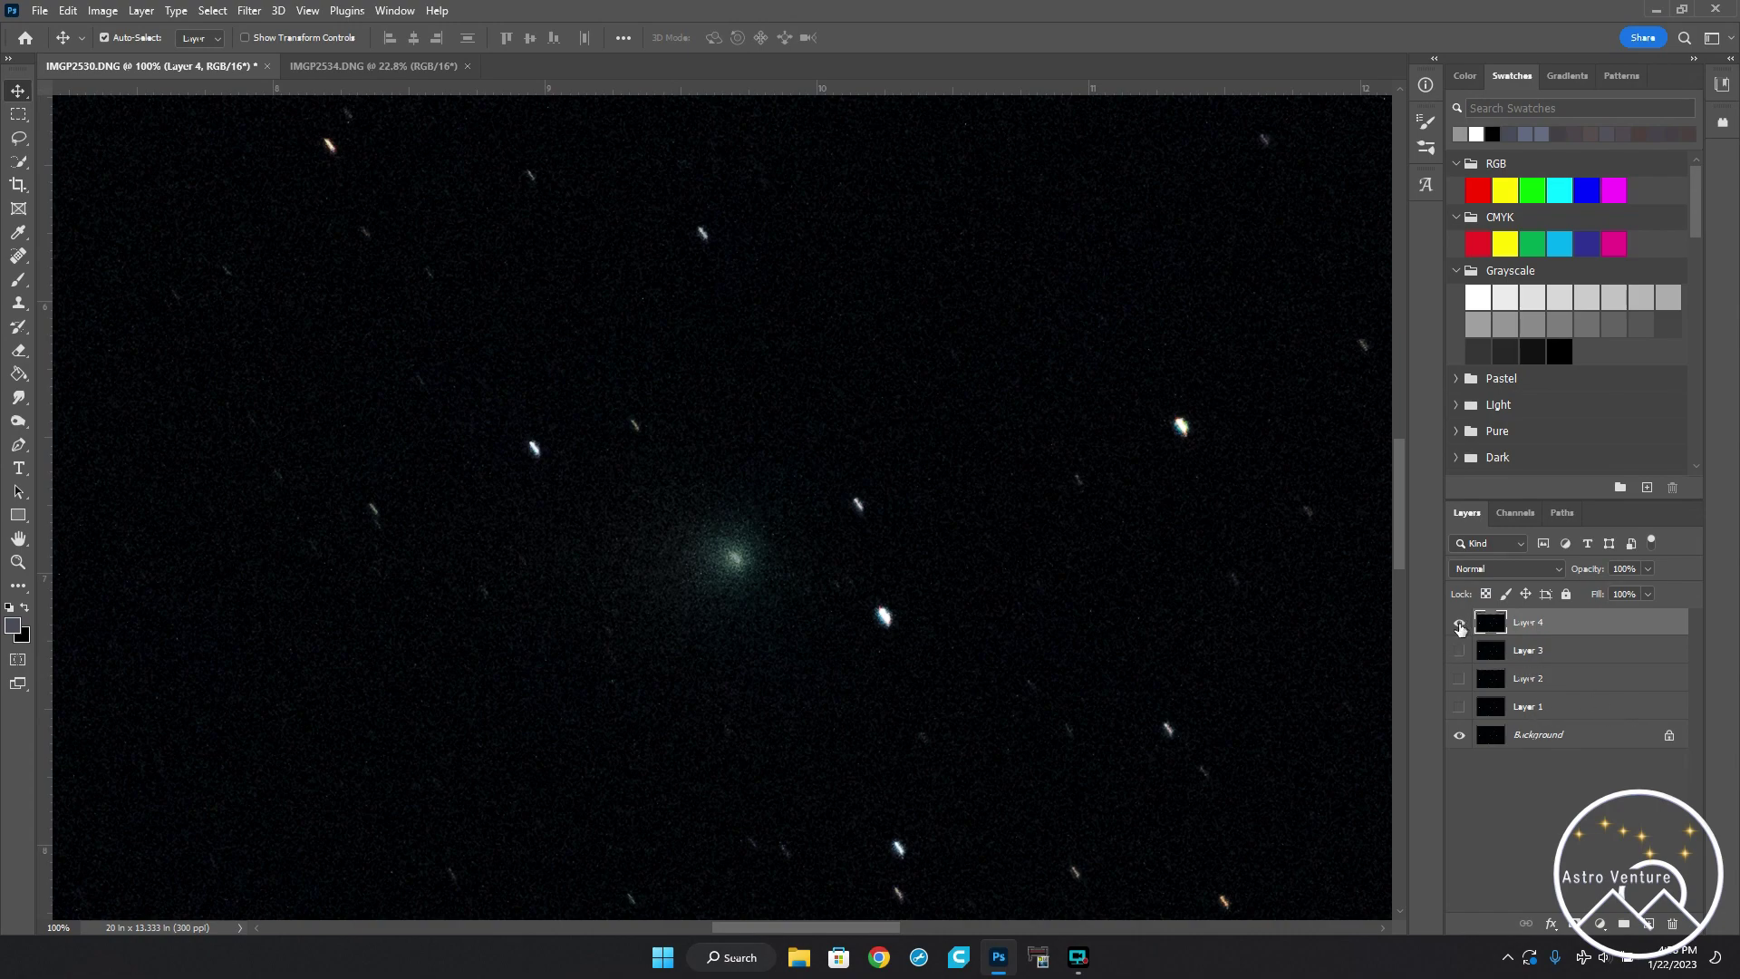
{"action": "left_click", "coordinate": [1460, 623]}
- Turn Layers 1, 2, 3 and 4 back on, checking each layer's opacity
{"action": "left_click", "coordinate": [1457, 708]}
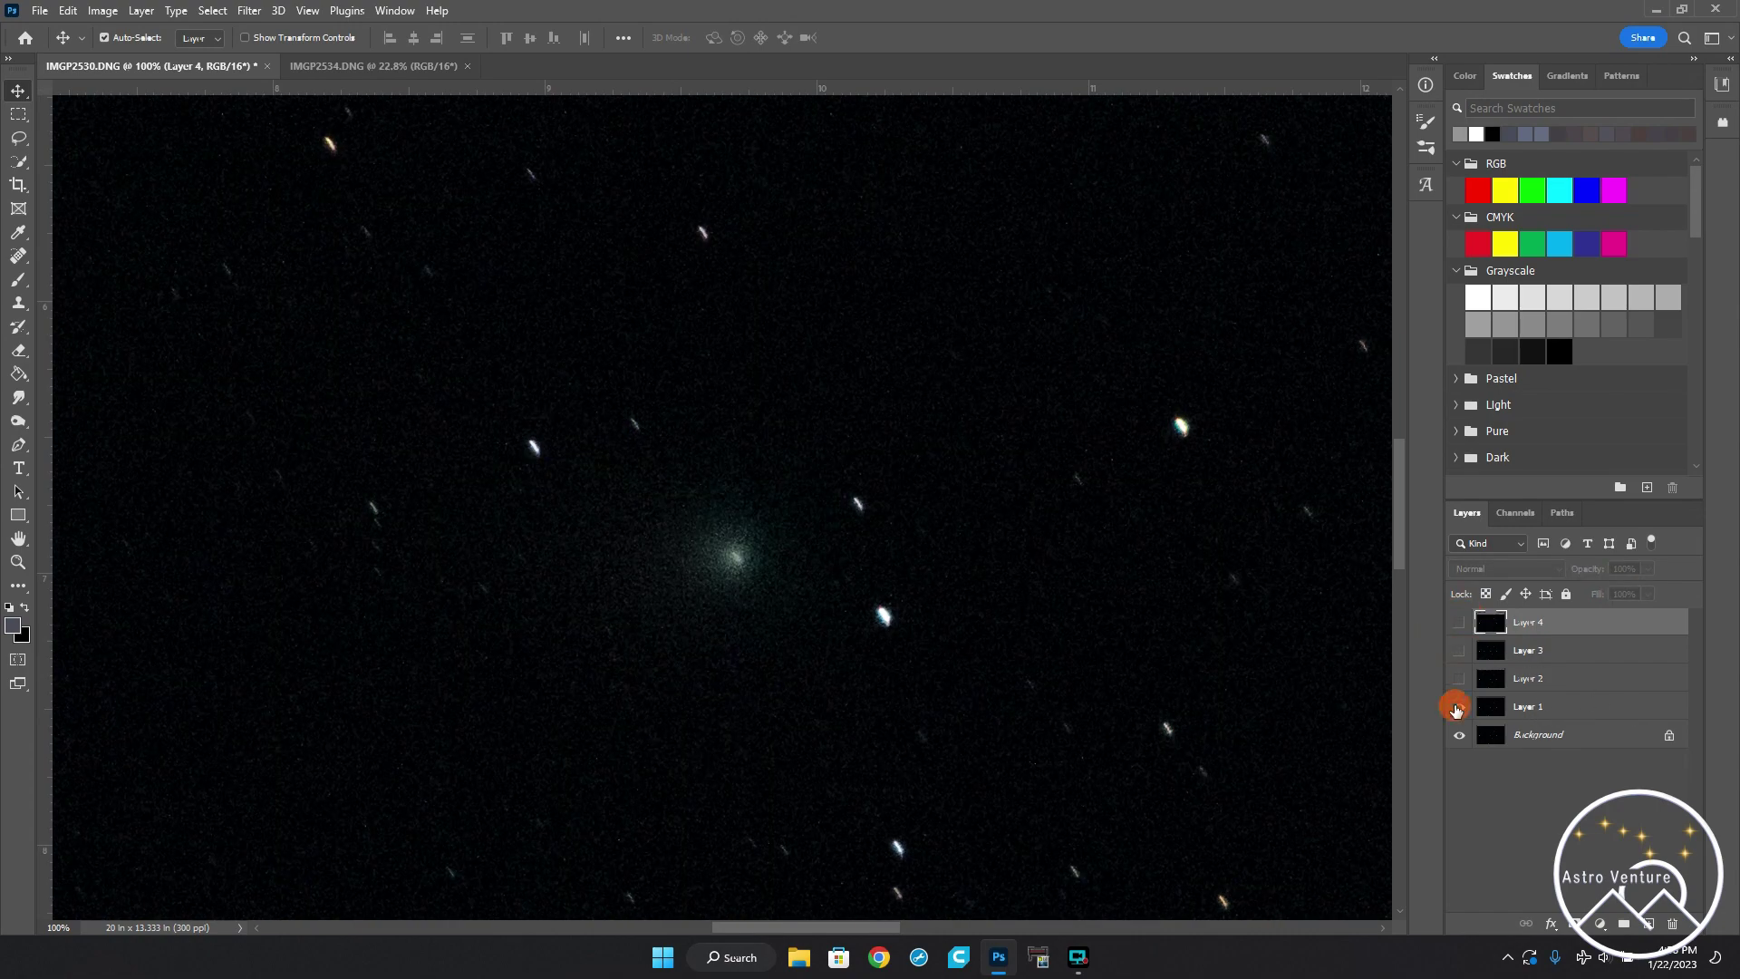
{"action": "left_click", "coordinate": [1530, 711]}
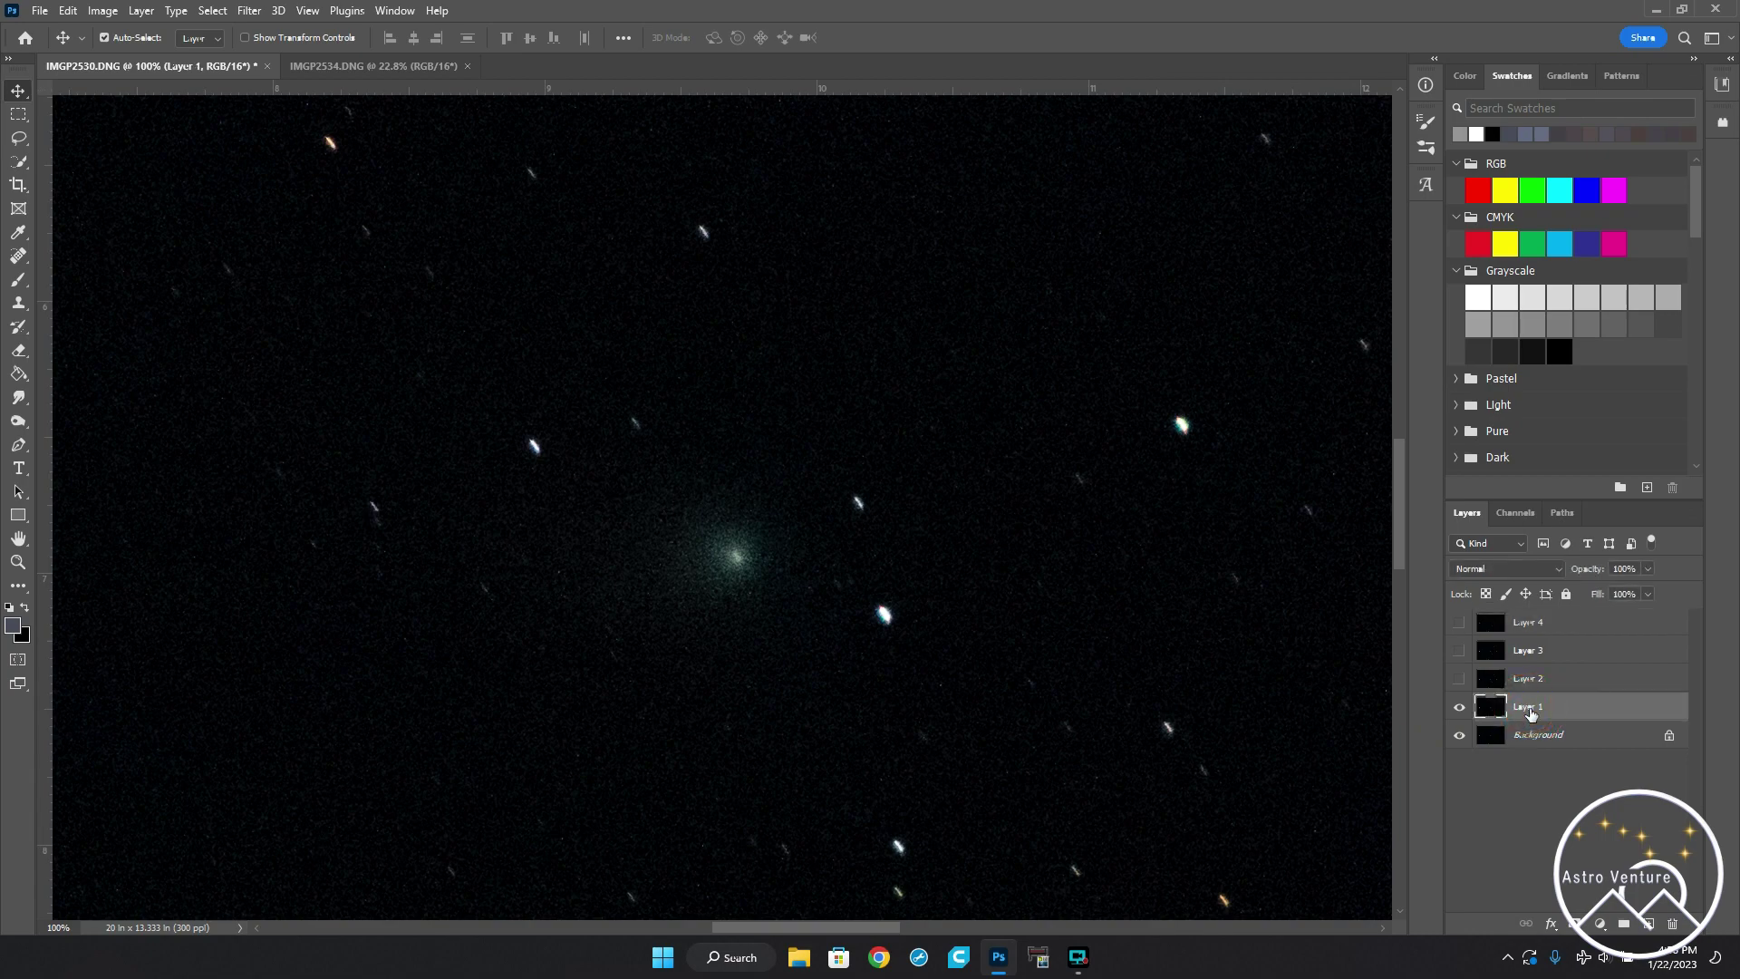
{"action": "left_click", "coordinate": [1459, 679]}
{"action": "left_click", "coordinate": [1604, 686]}
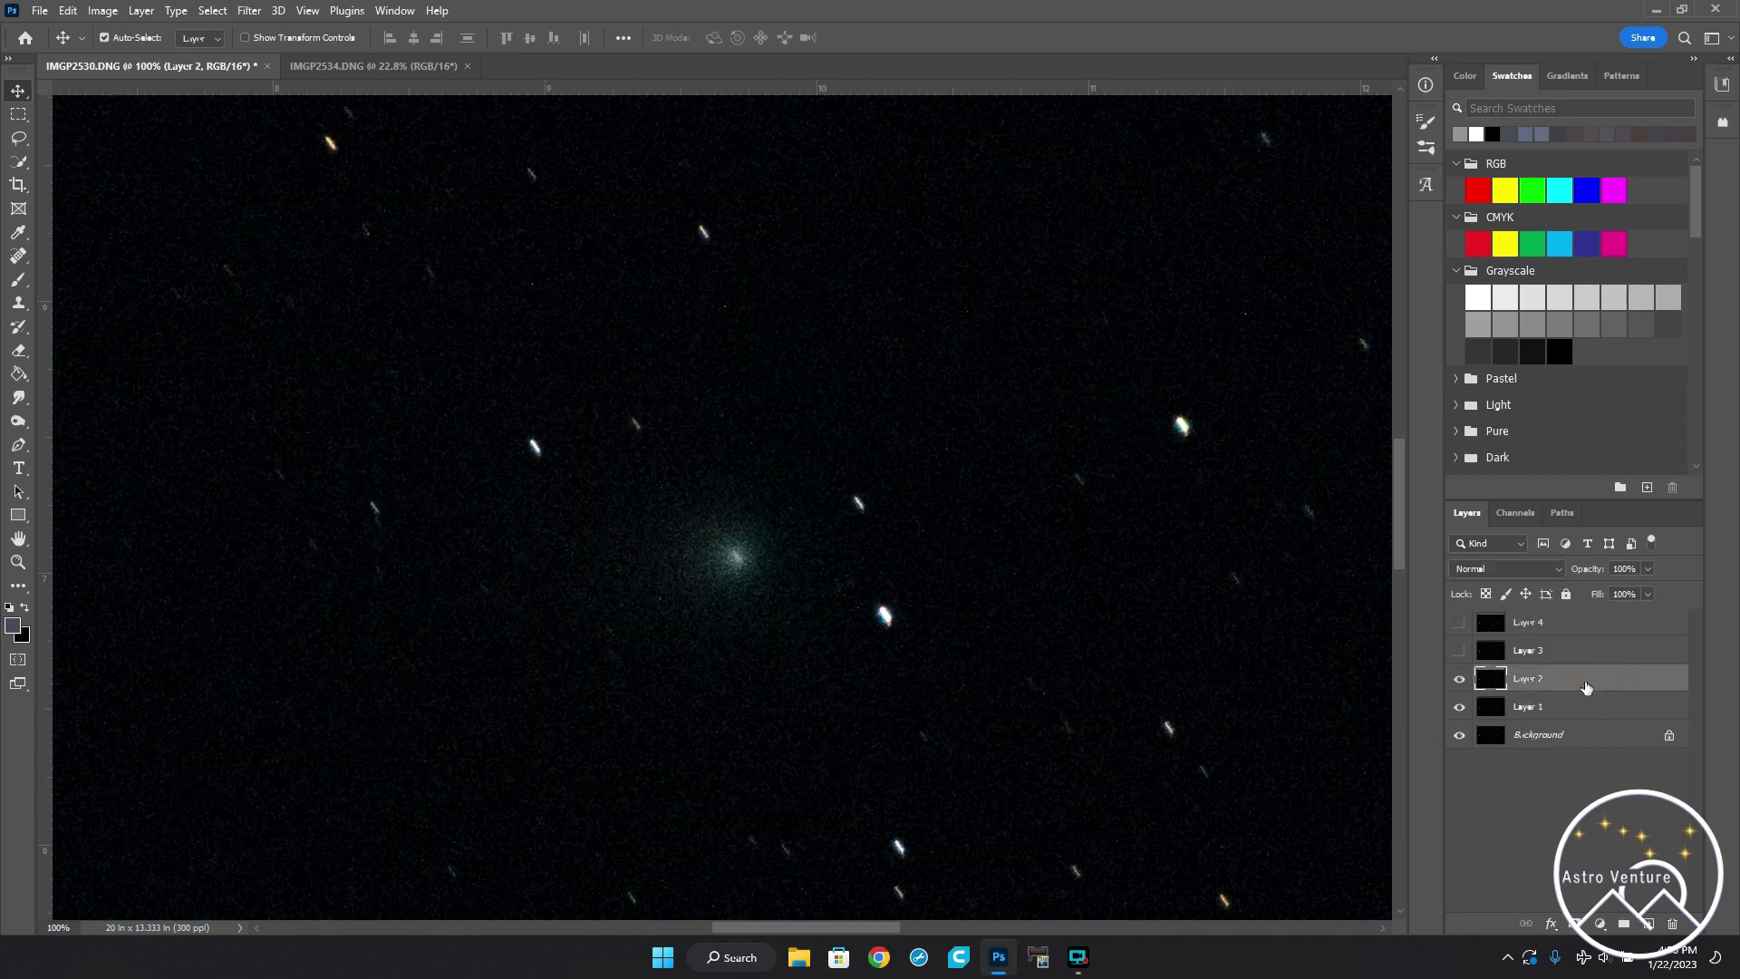
{"action": "left_click", "coordinate": [1460, 651]}
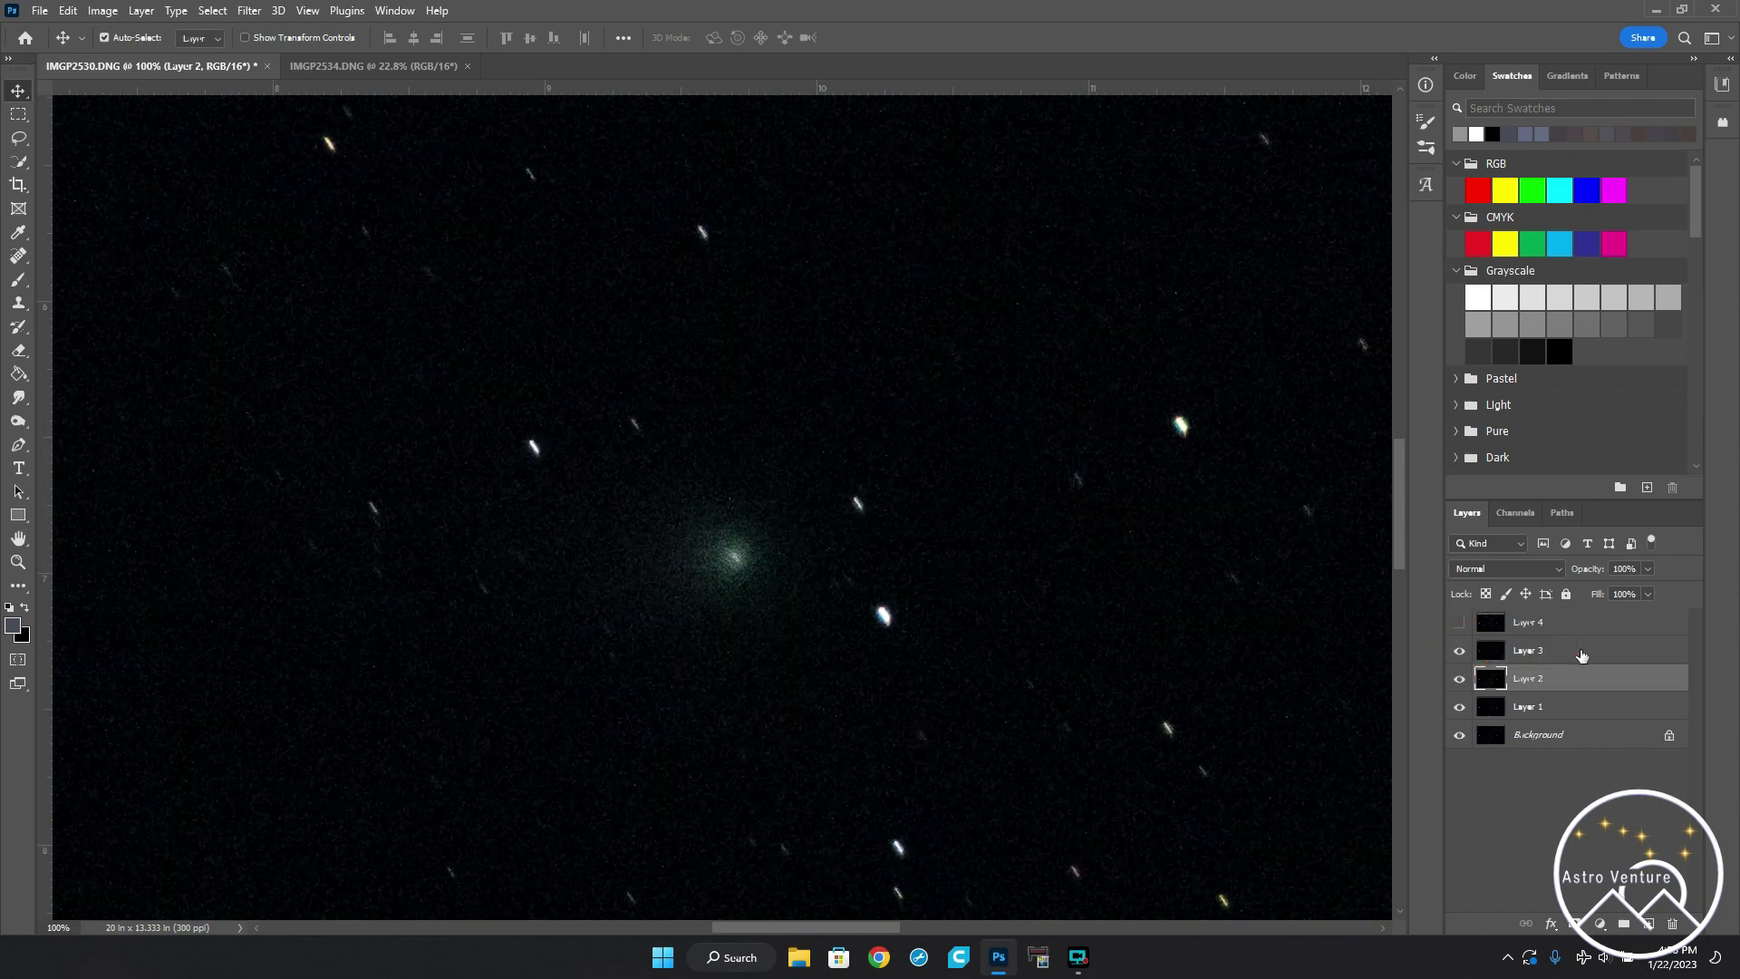
{"action": "left_click", "coordinate": [1582, 655]}
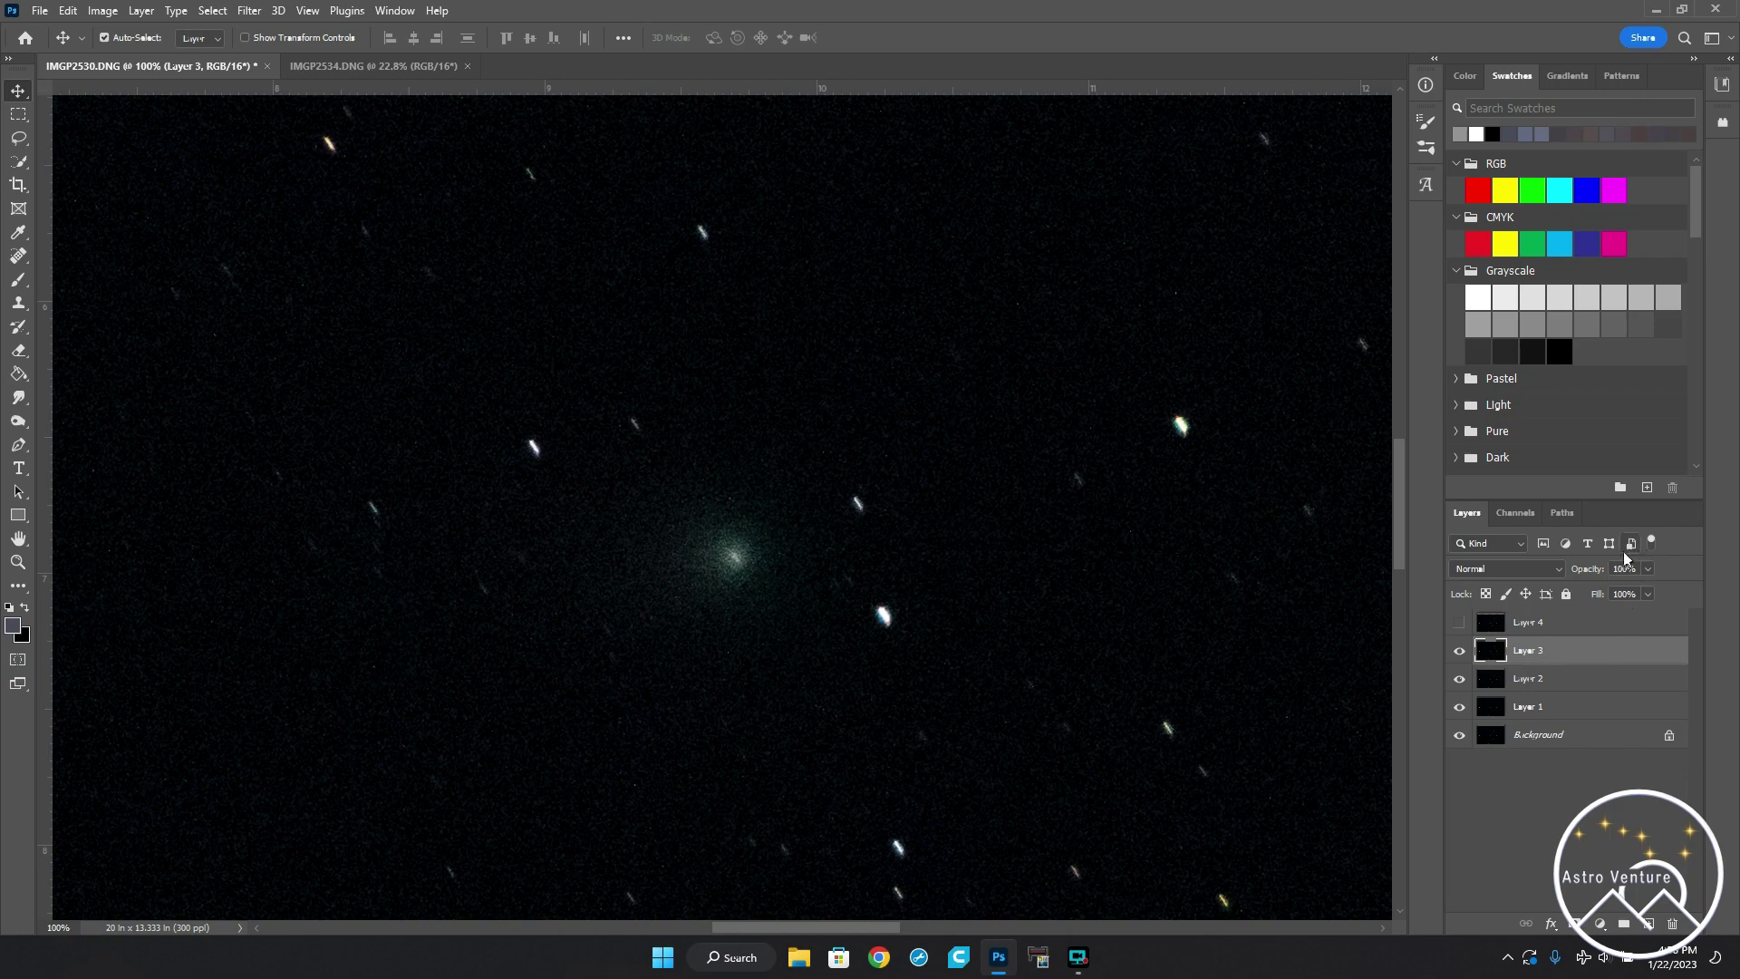
{"action": "left_click", "coordinate": [1460, 623]}
{"action": "left_click", "coordinate": [1573, 625]}
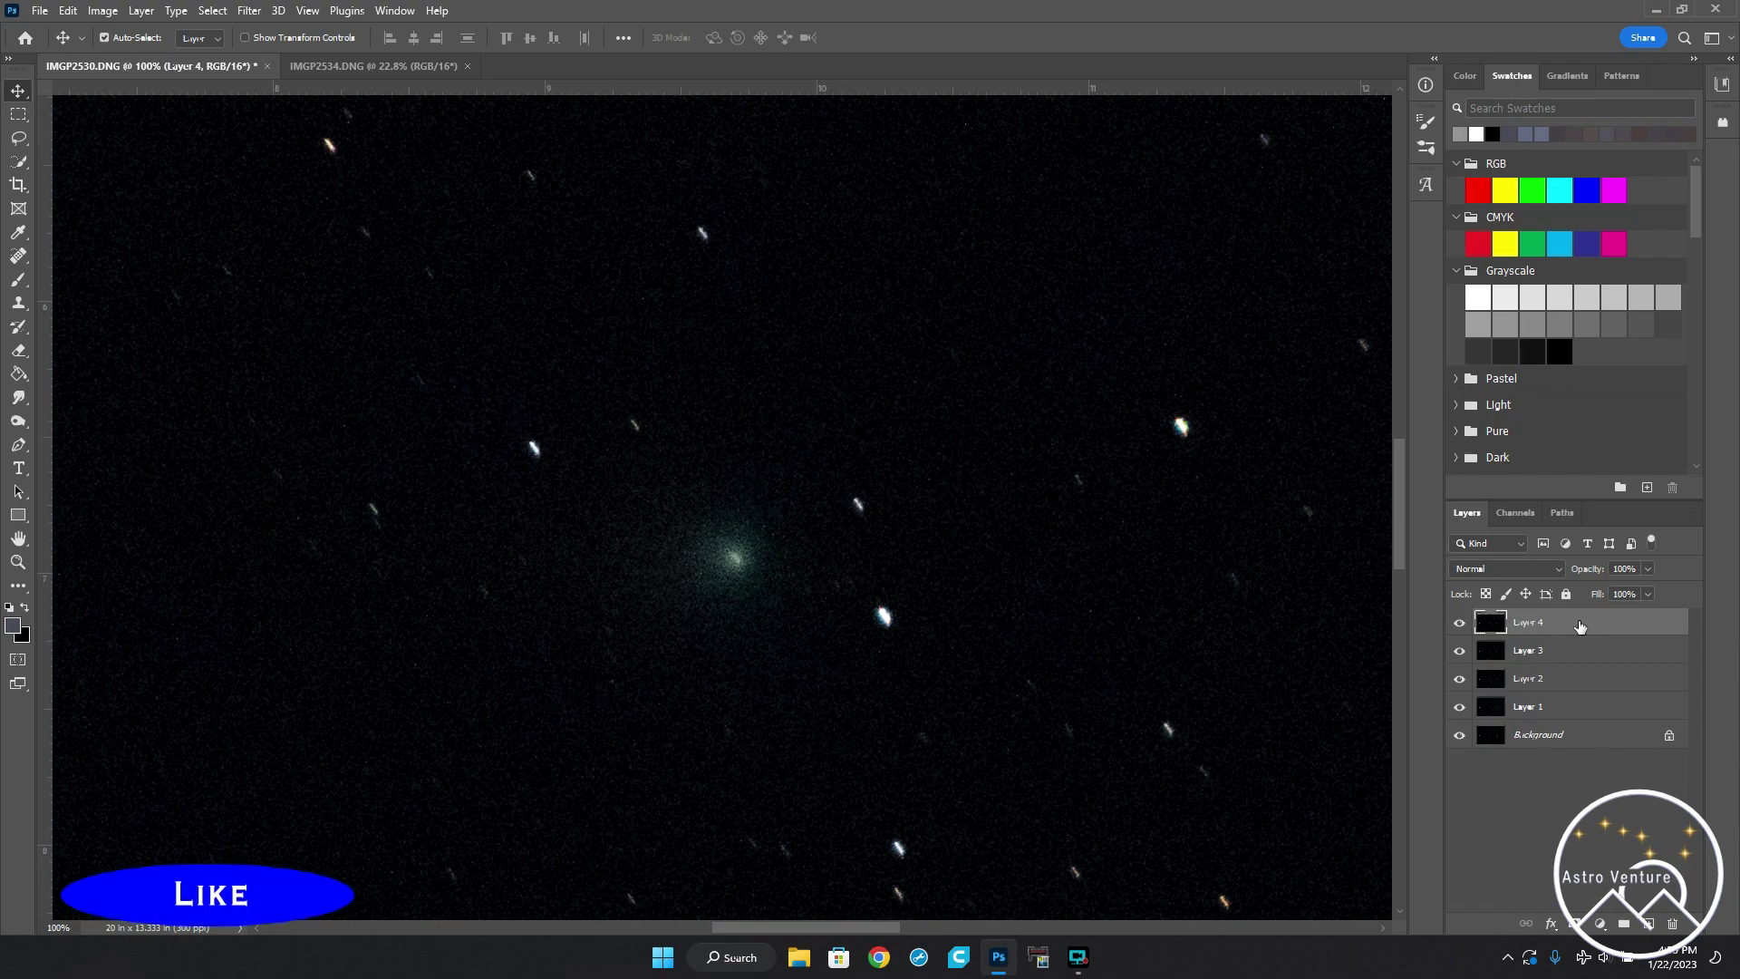
{"action": "left_click", "coordinate": [1580, 626]}
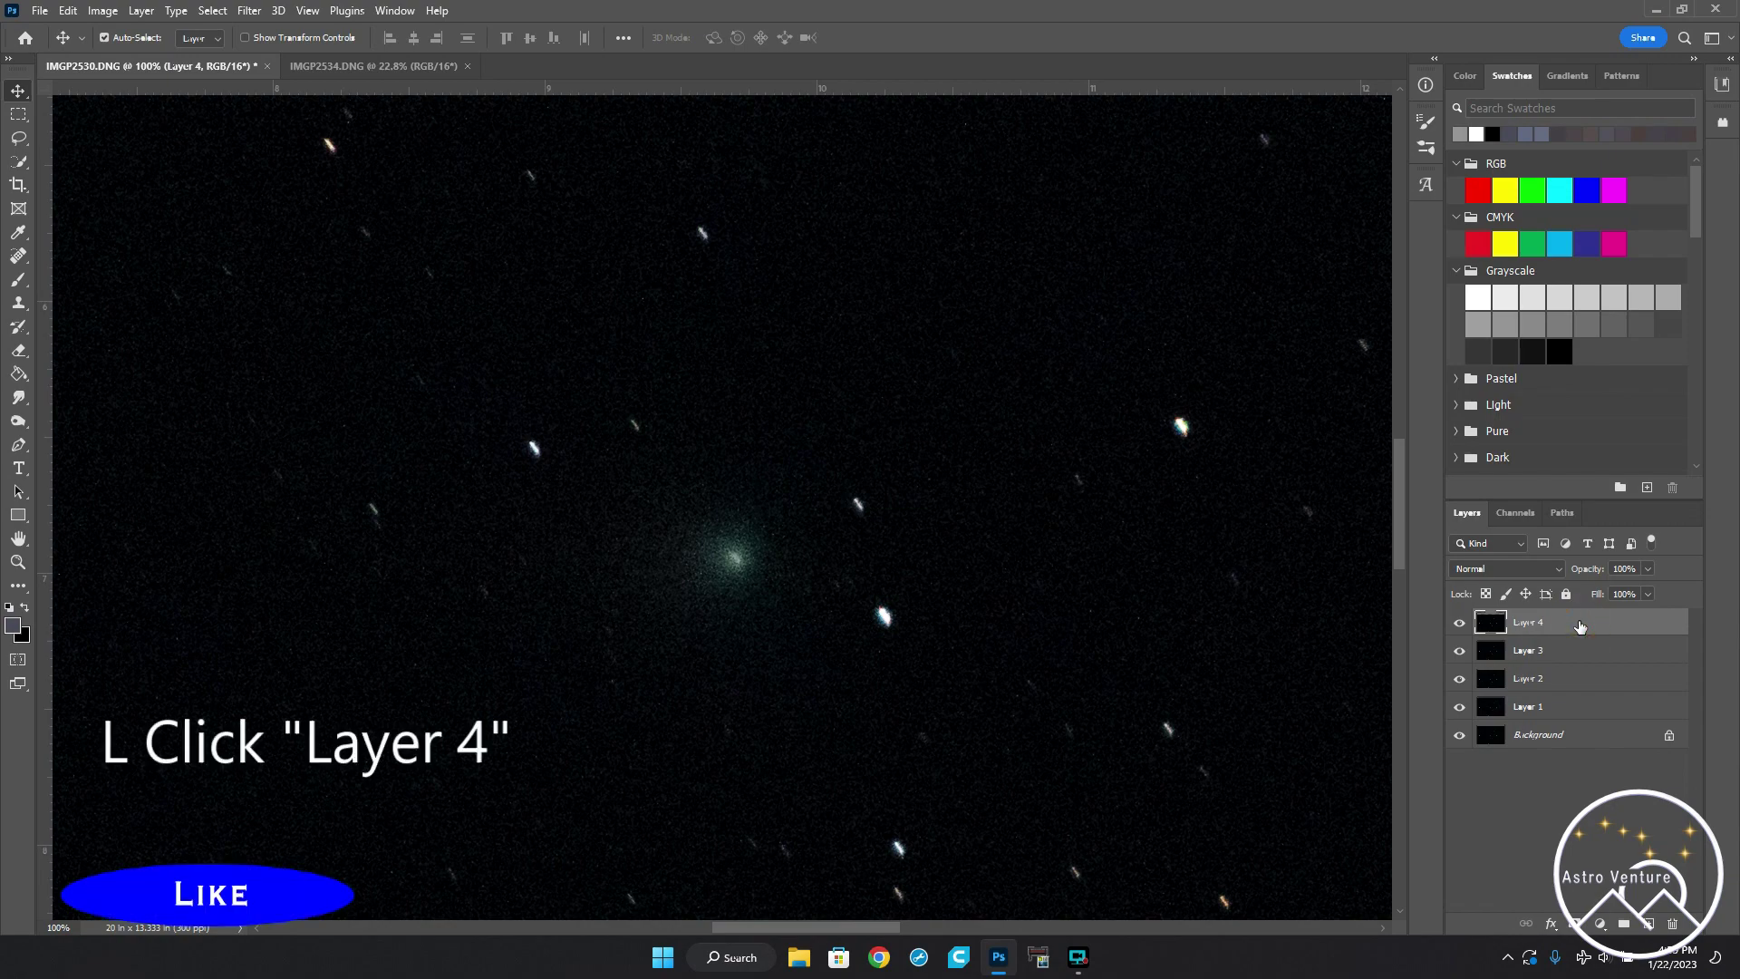
- Select the Background through Layer 4 and convert them into one smart object
{"action": "left_click", "coordinate": [1573, 737], "text": "shift"}
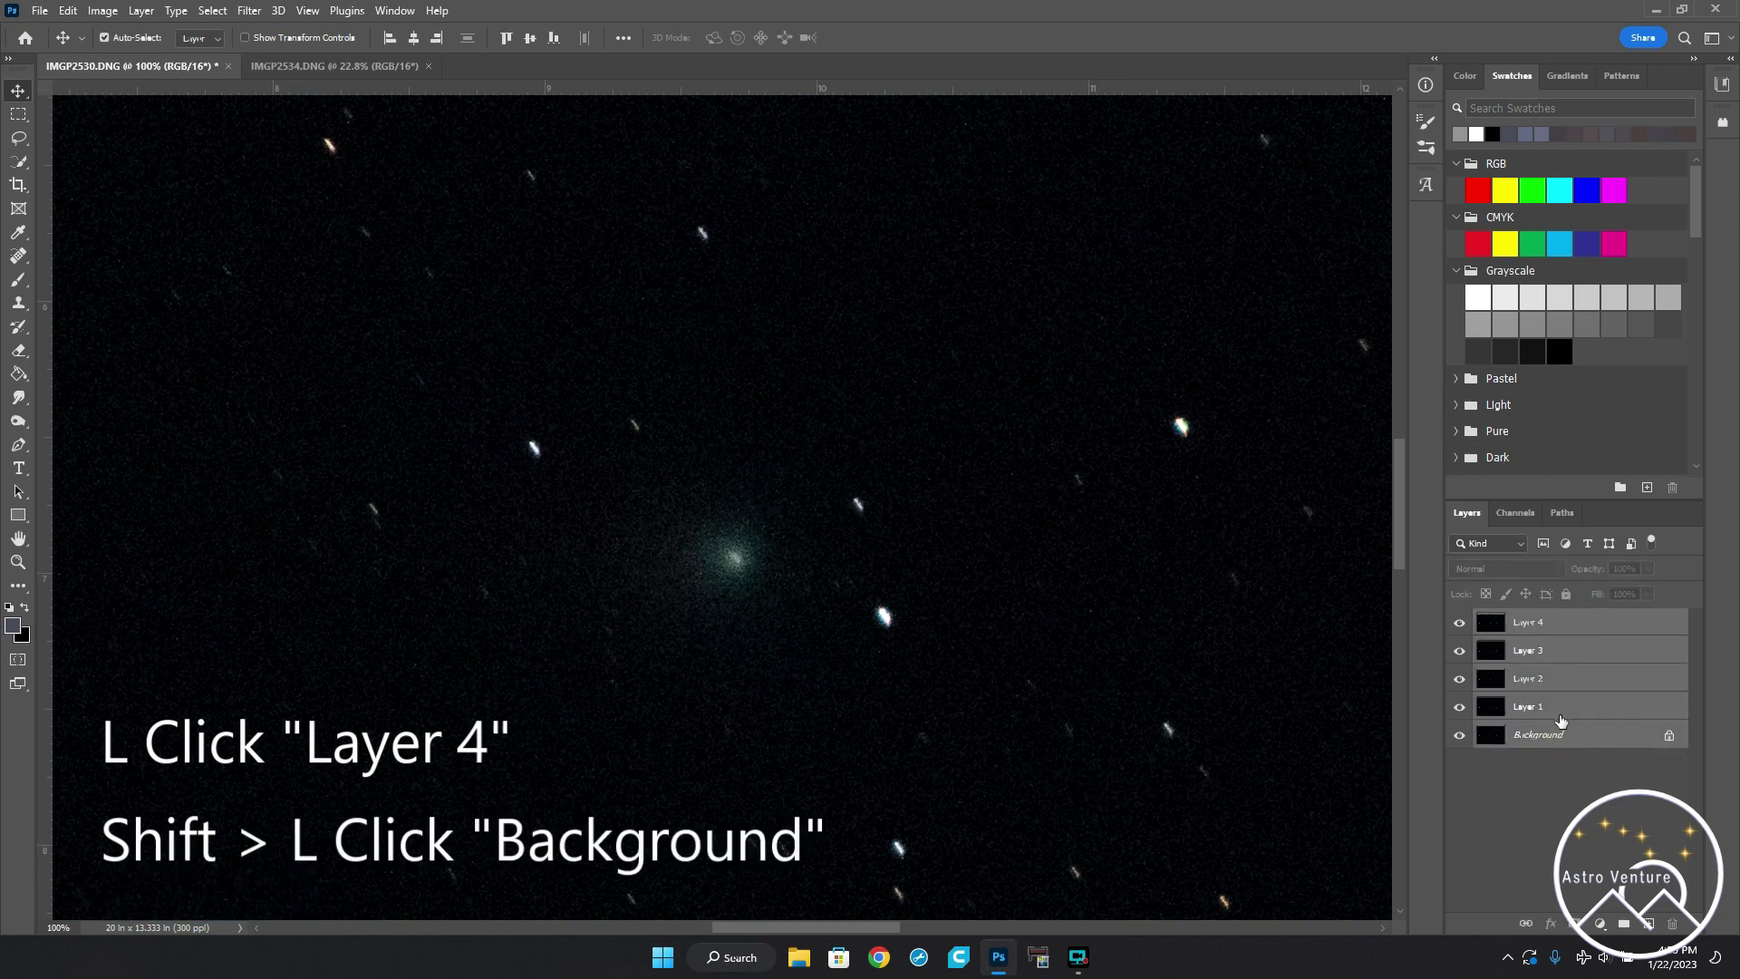
{"action": "left_click", "coordinate": [142, 11]}
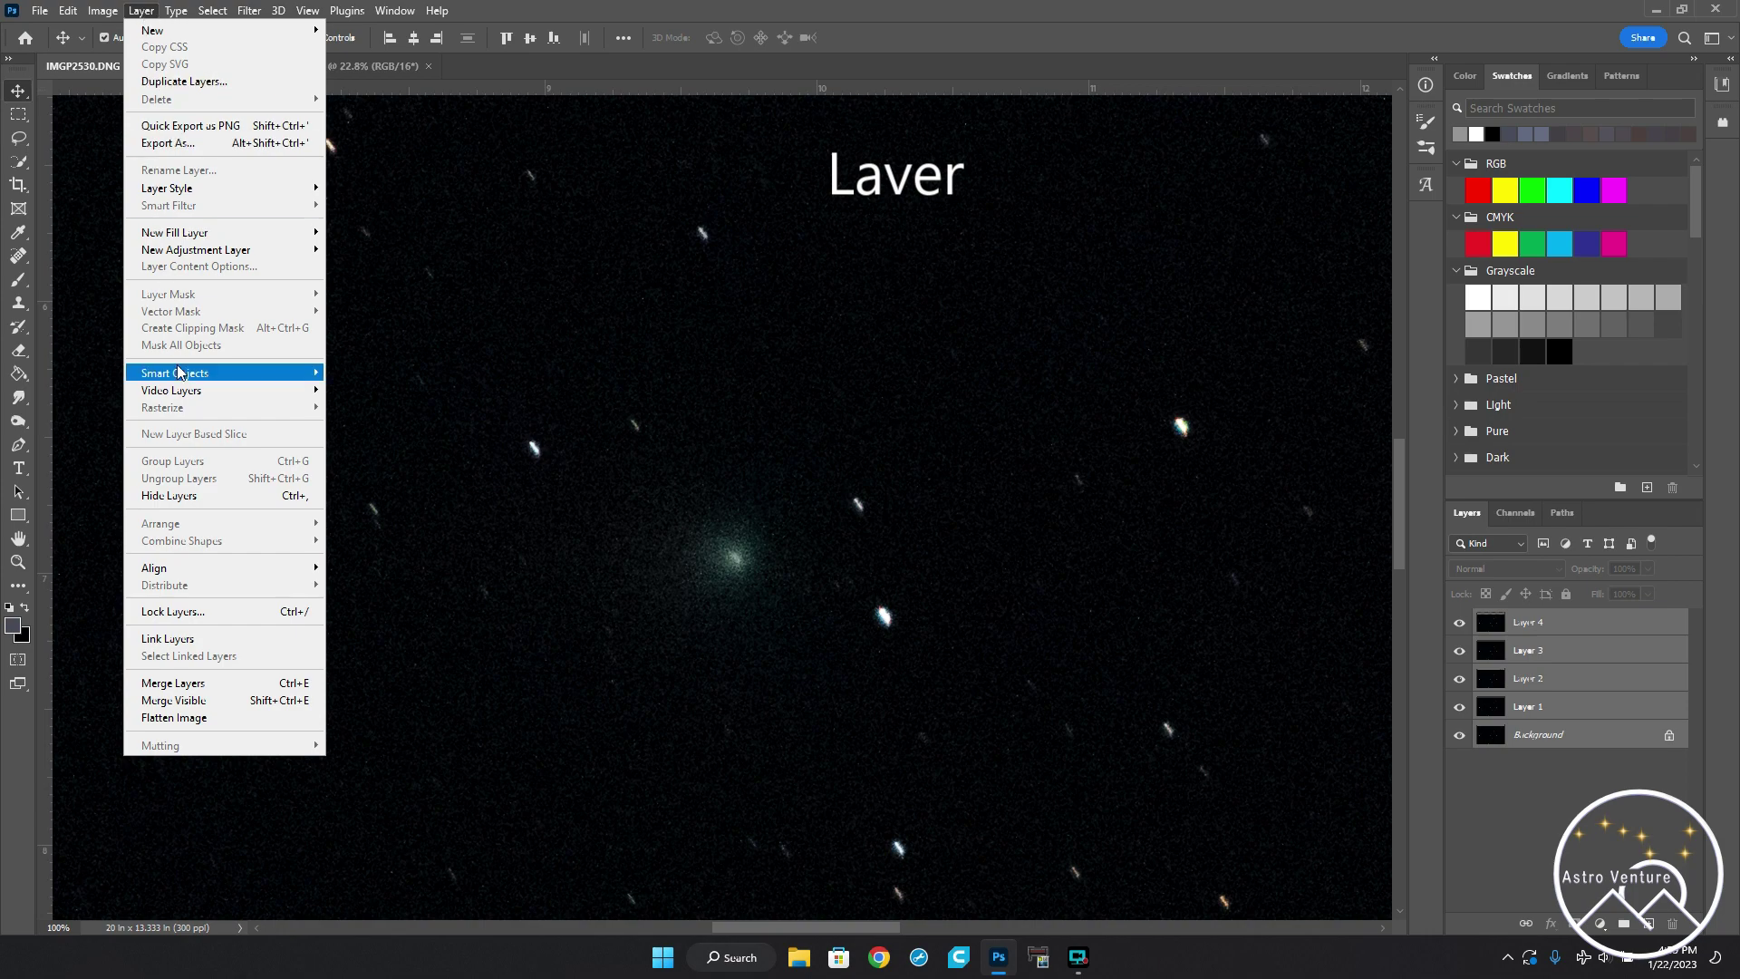
{"action": "mouse_move", "coordinate": [180, 371]}
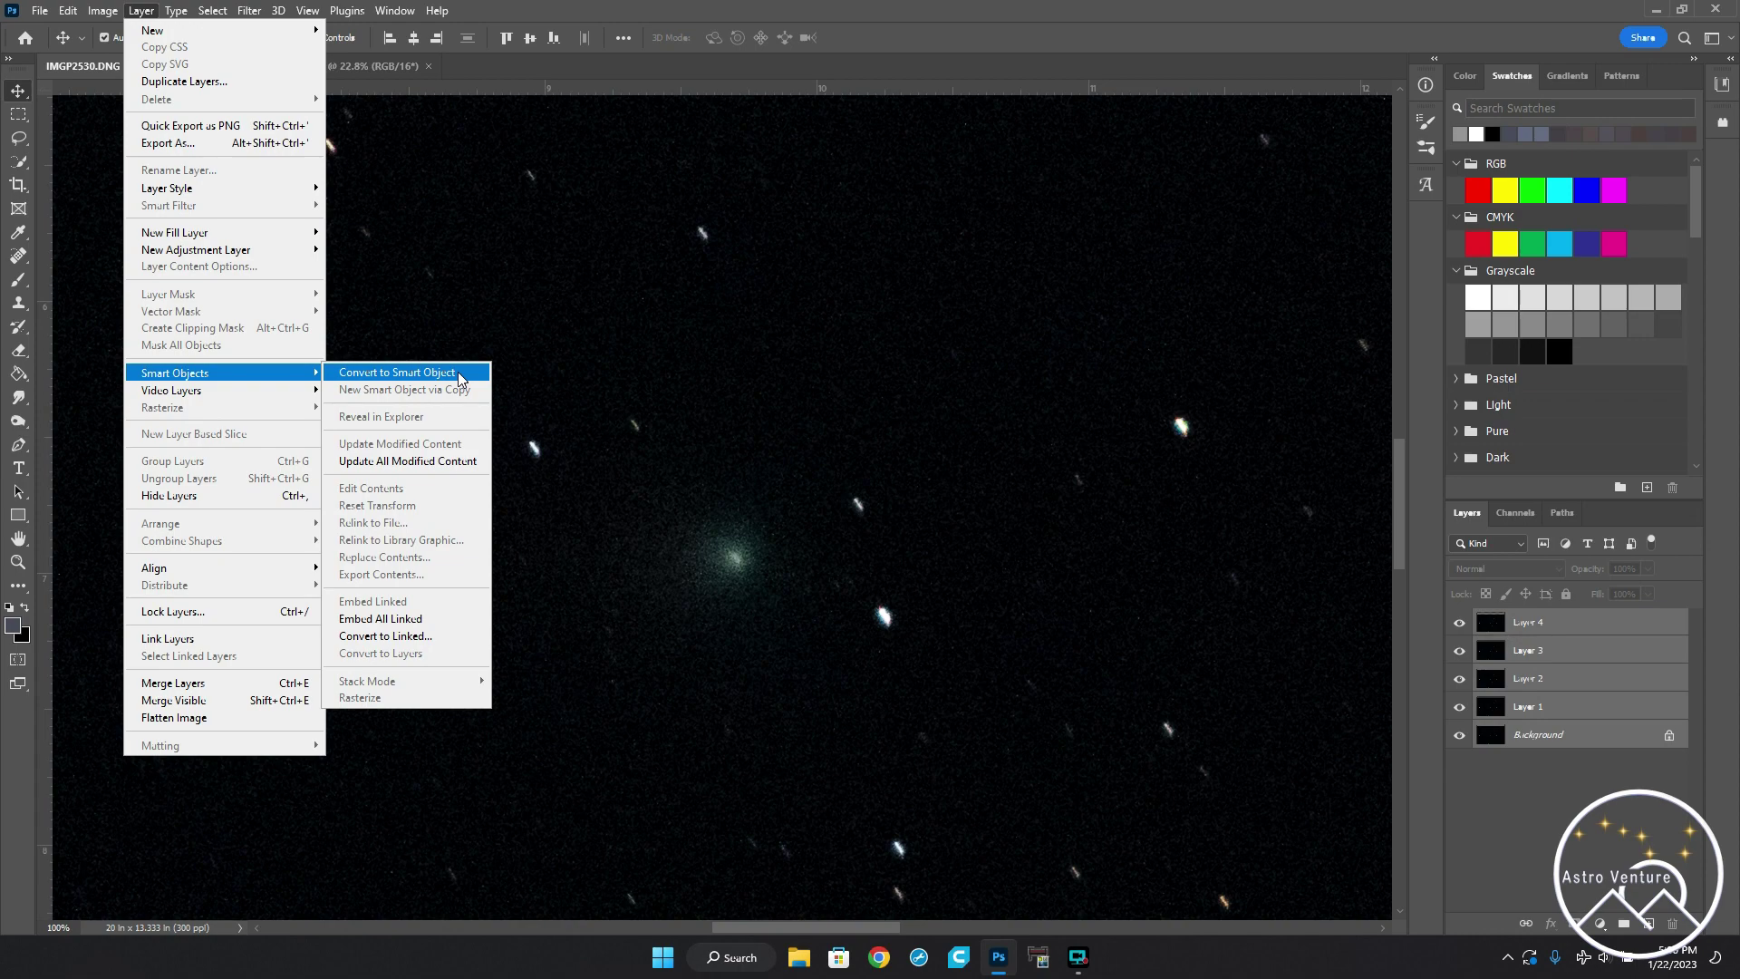
{"action": "left_click", "coordinate": [459, 372]}
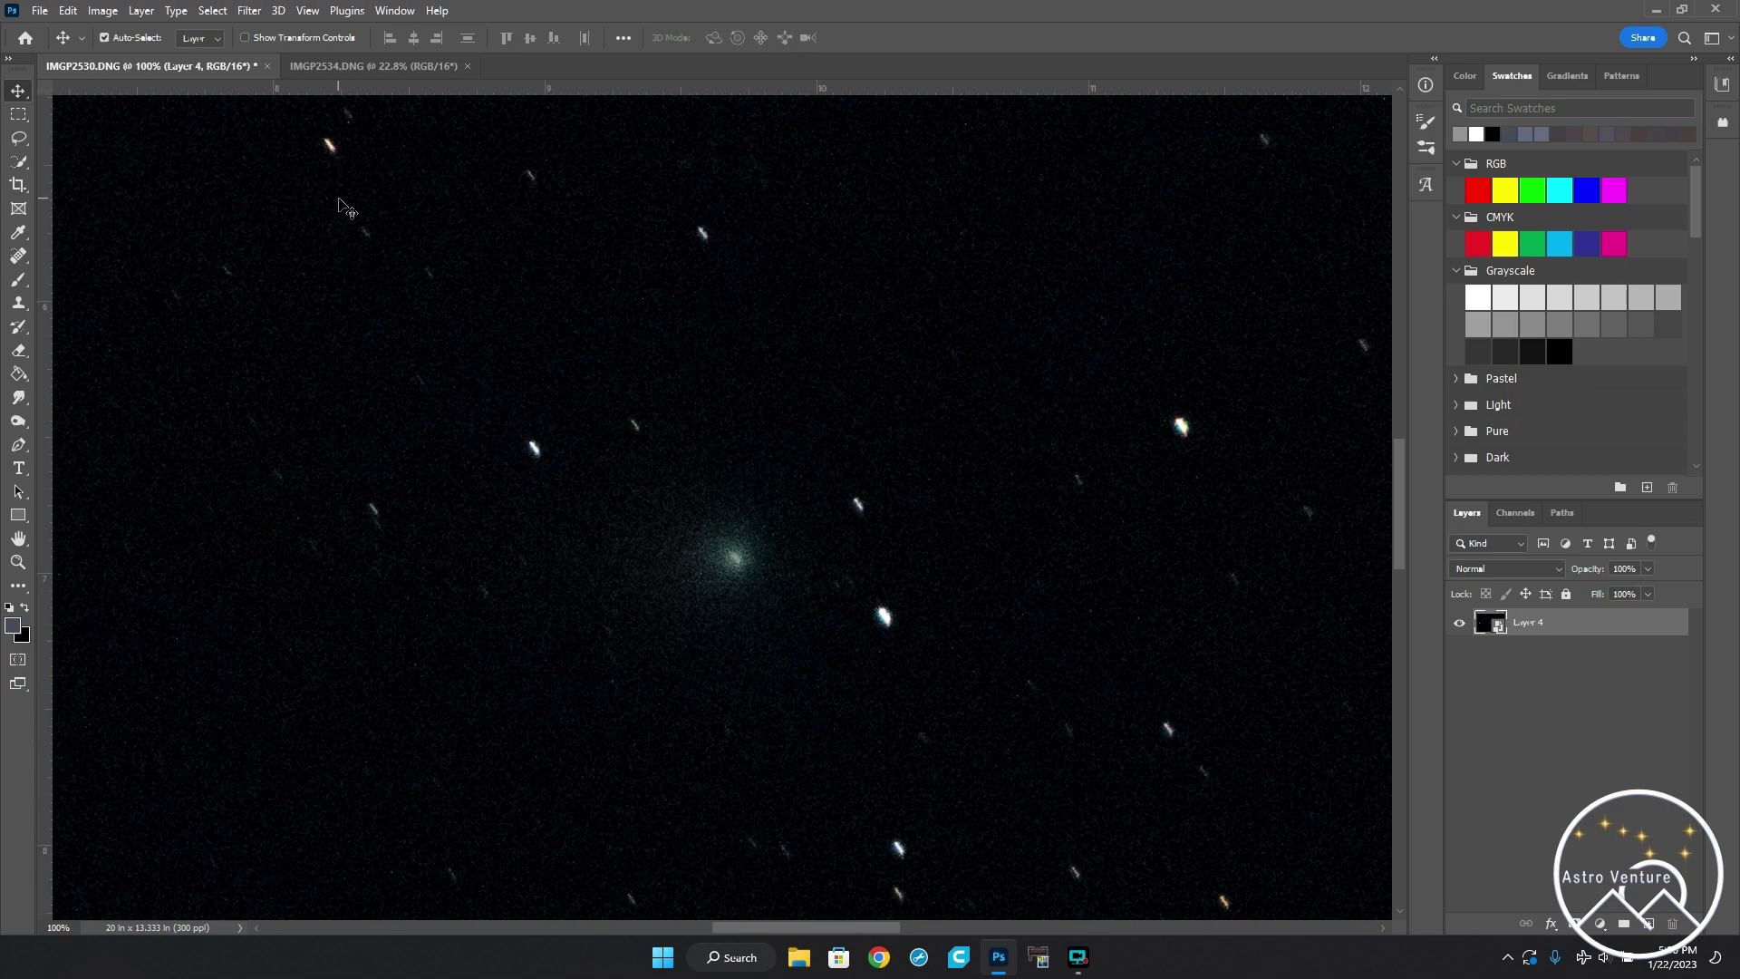
- Set the Layer 4 smart object's stack mode to Mean
{"action": "left_click", "coordinate": [141, 11]}
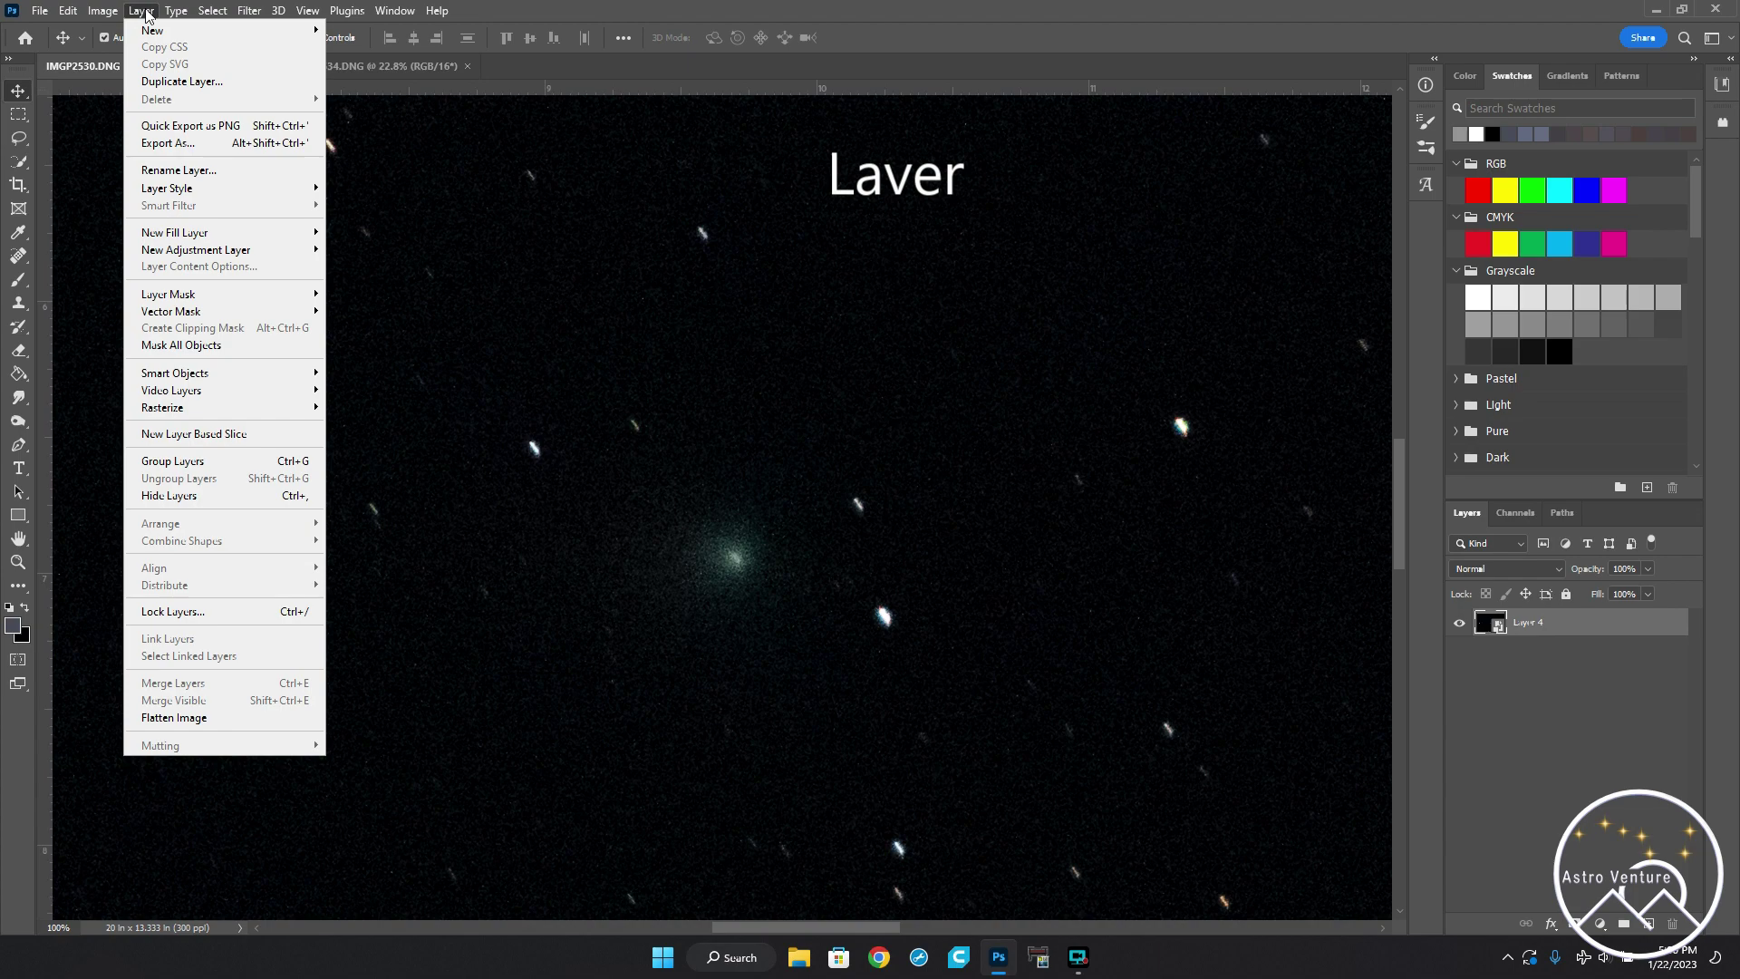
{"action": "mouse_move", "coordinate": [216, 379]}
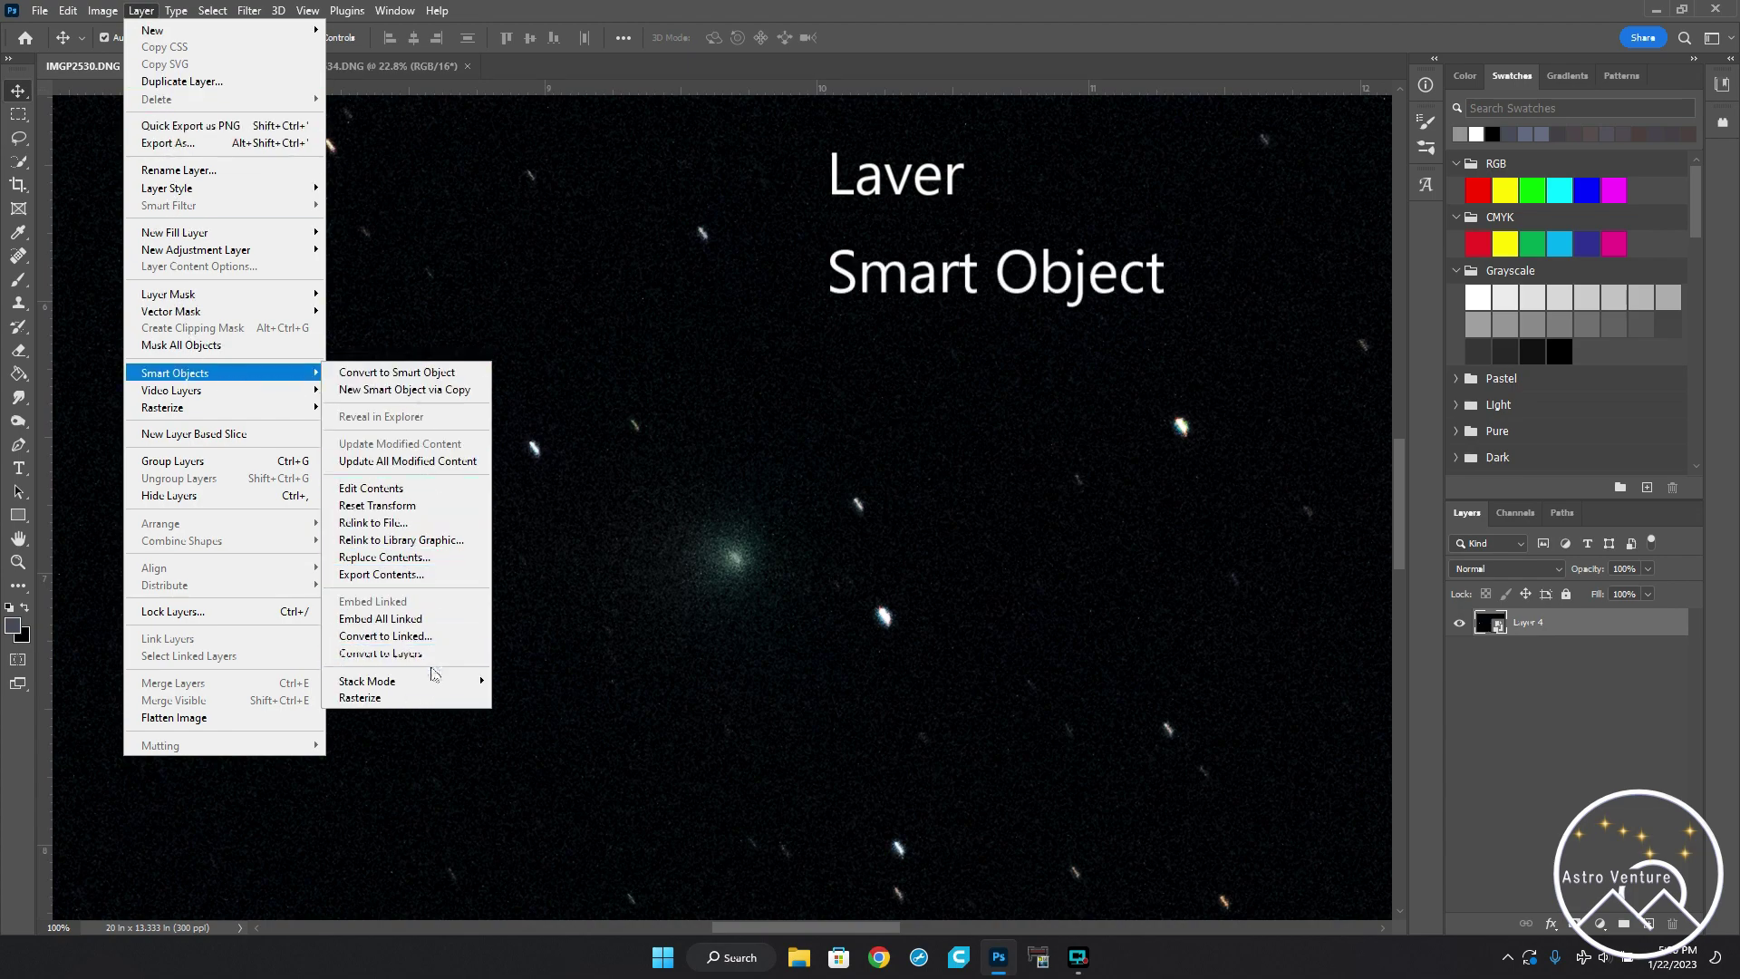
{"action": "mouse_move", "coordinate": [431, 679]}
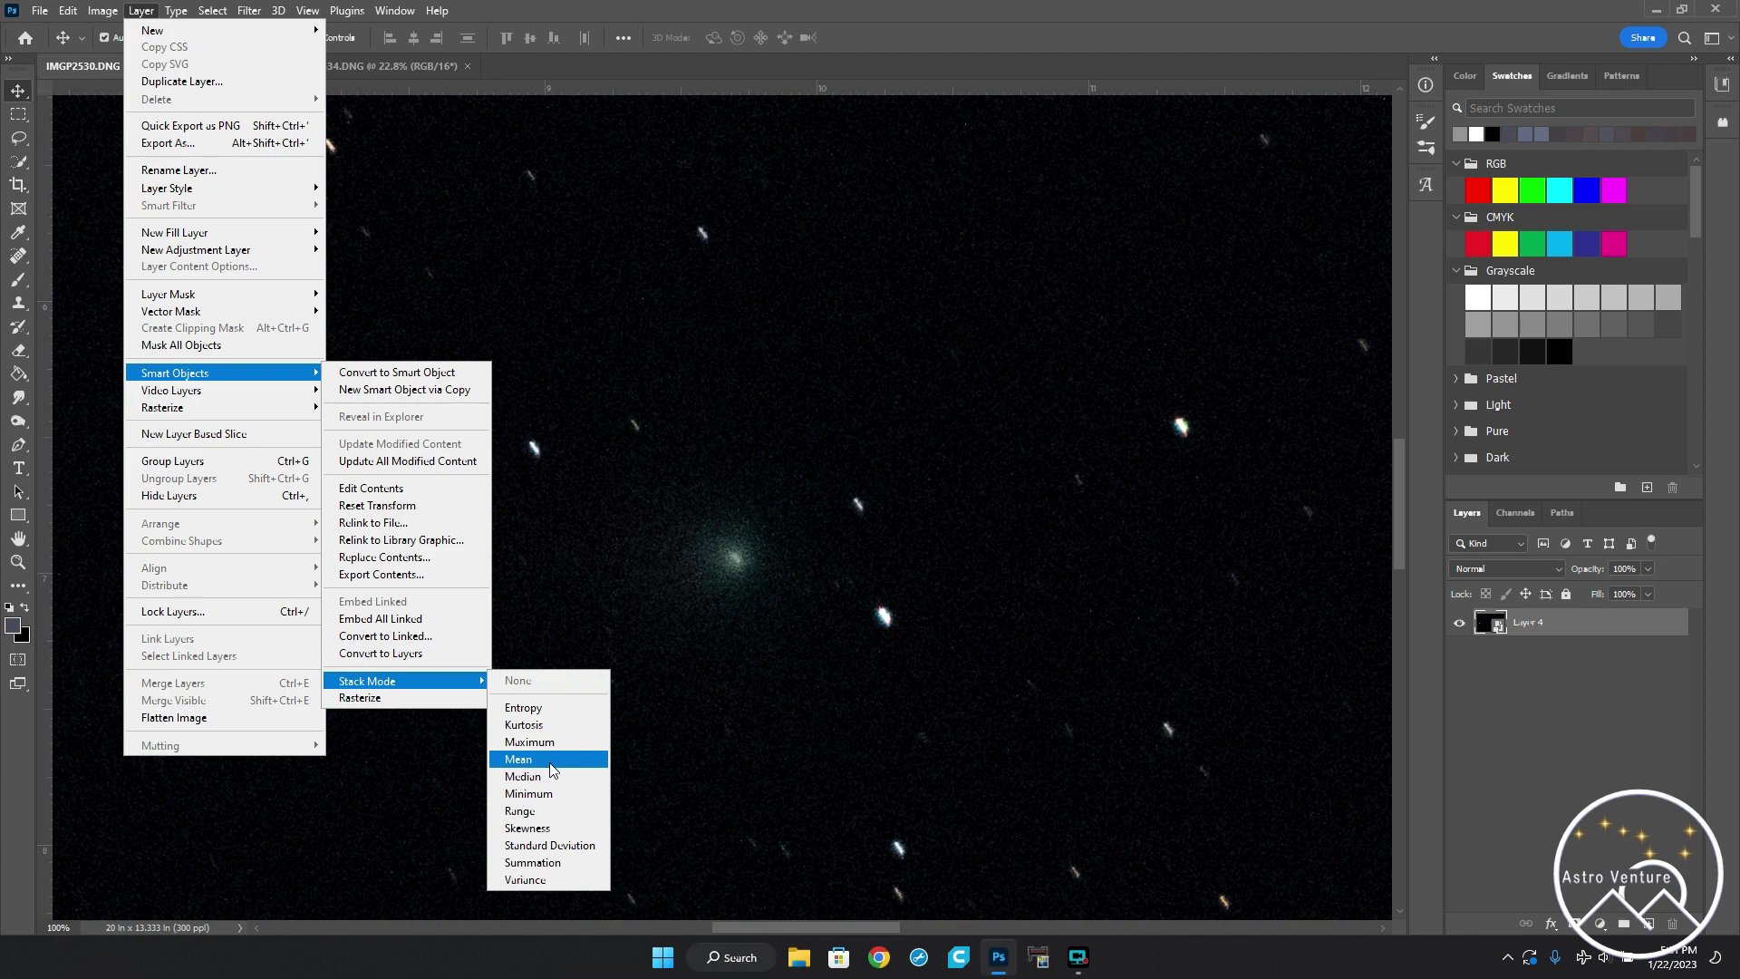
{"action": "left_click", "coordinate": [544, 767]}
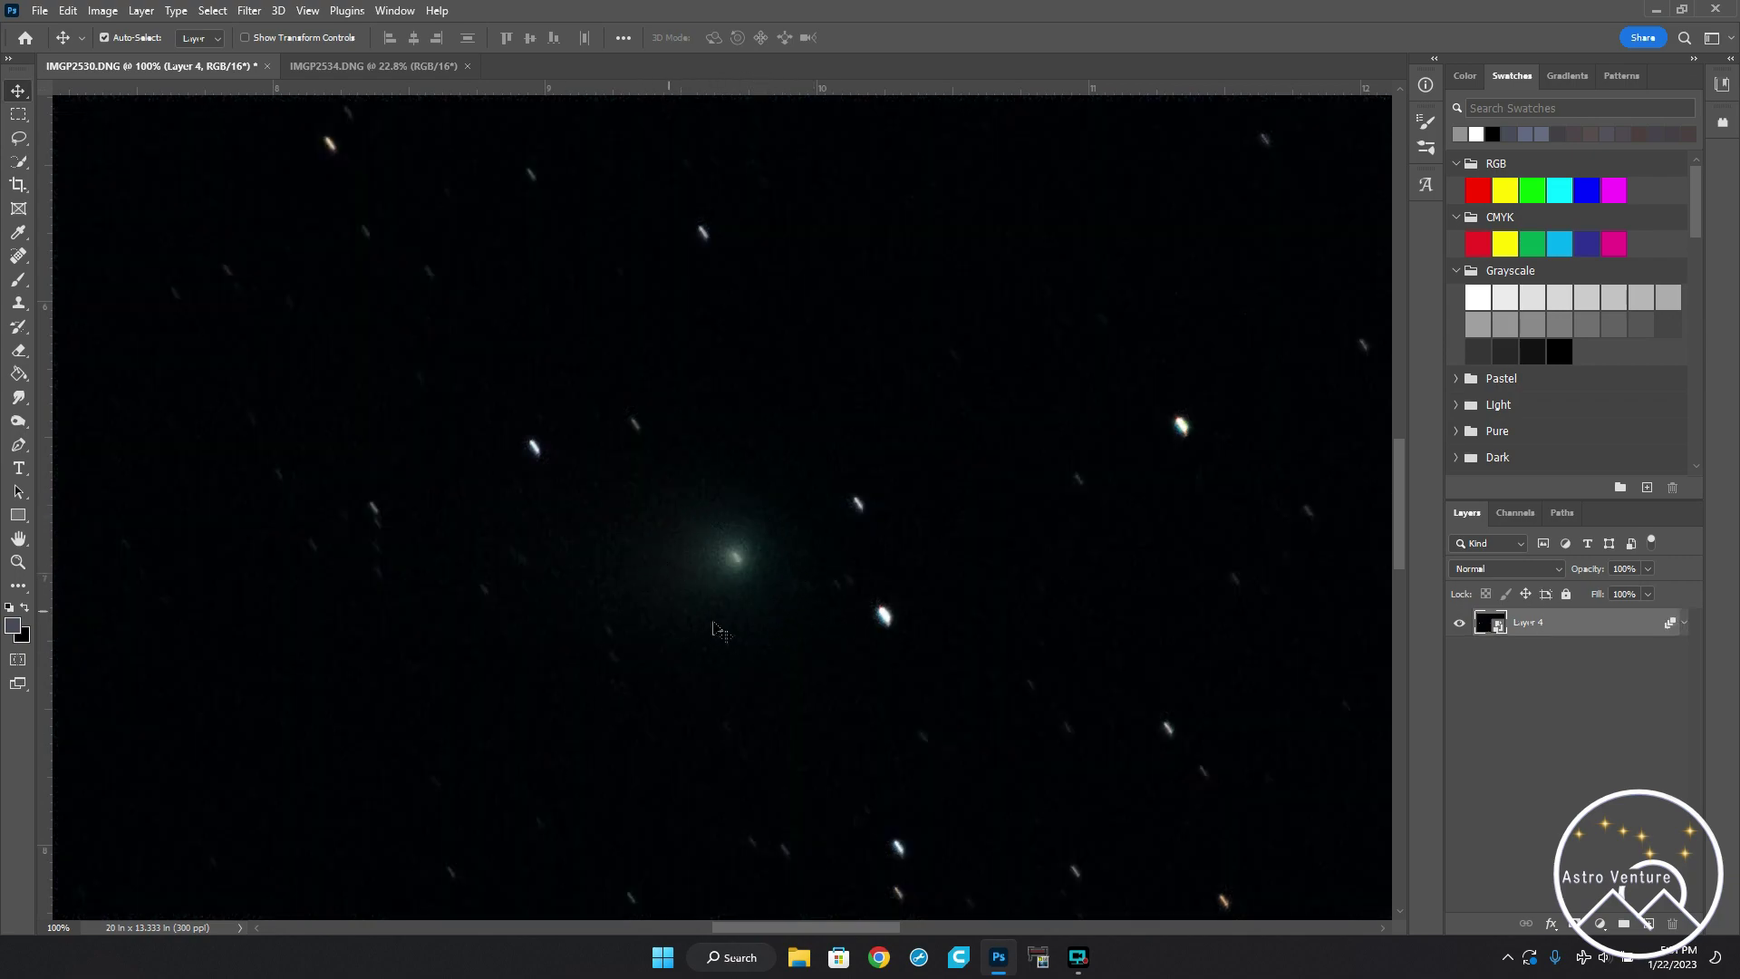
- Open SideBySide.jpg from the Open dialog, passing it through Camera Raw
{"action": "left_click", "coordinate": [40, 13]}
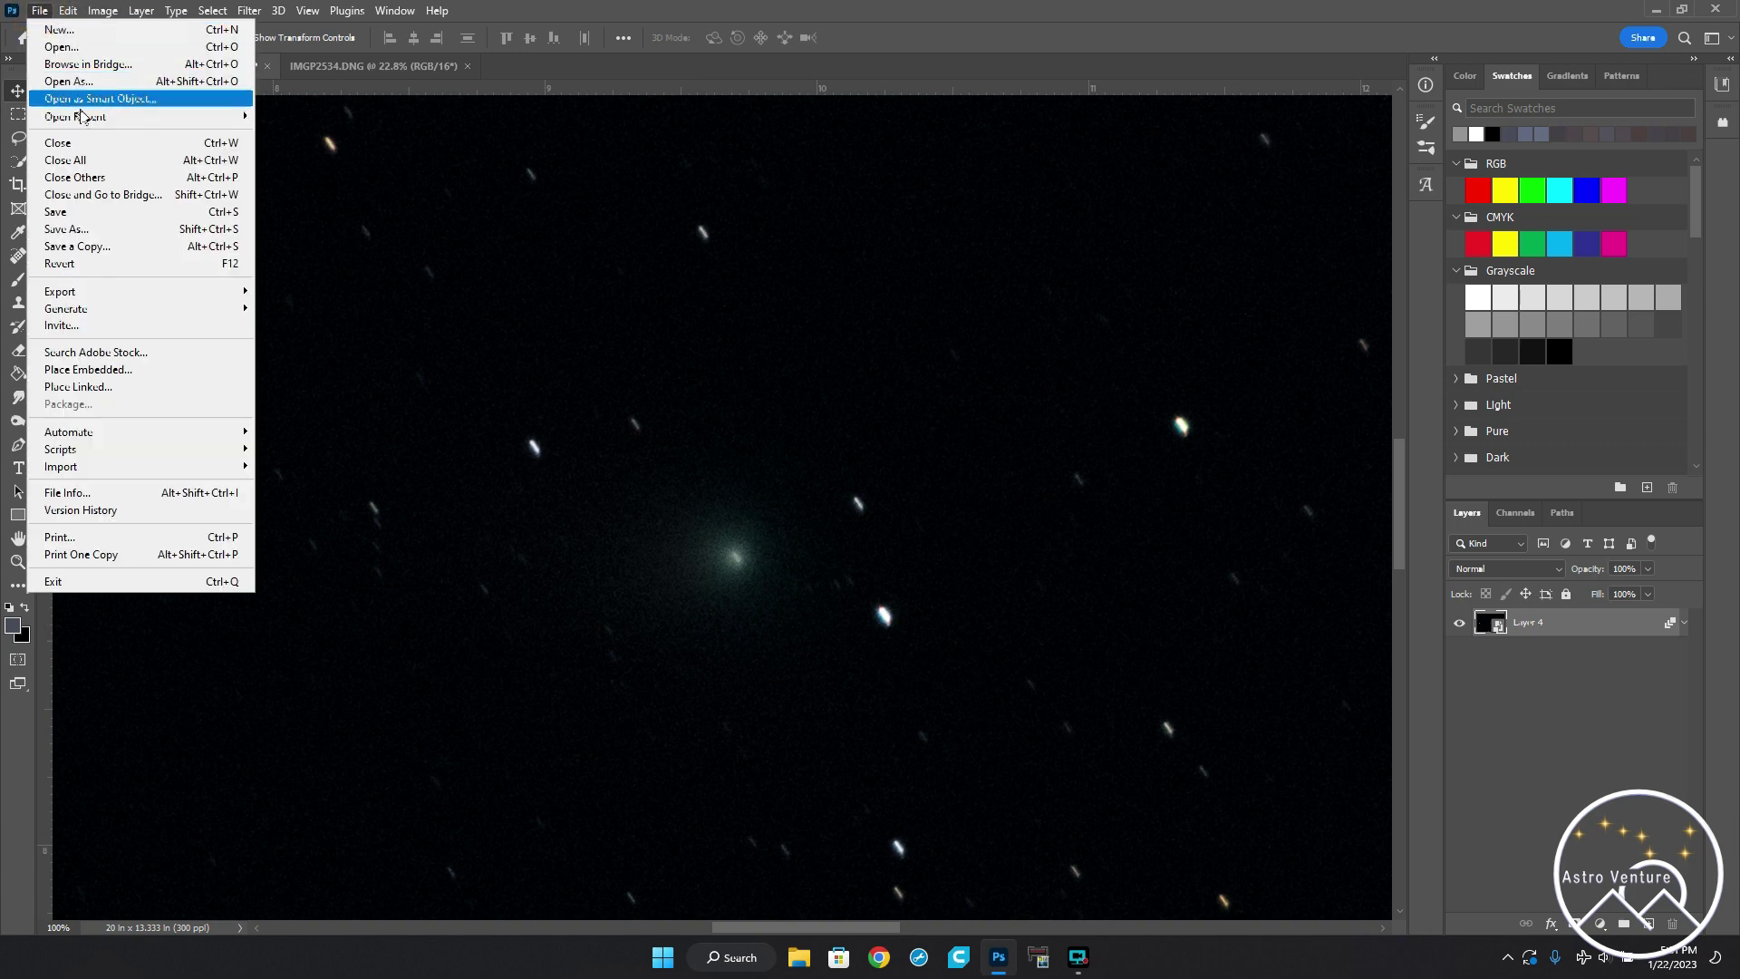
{"action": "mouse_move", "coordinate": [95, 121]}
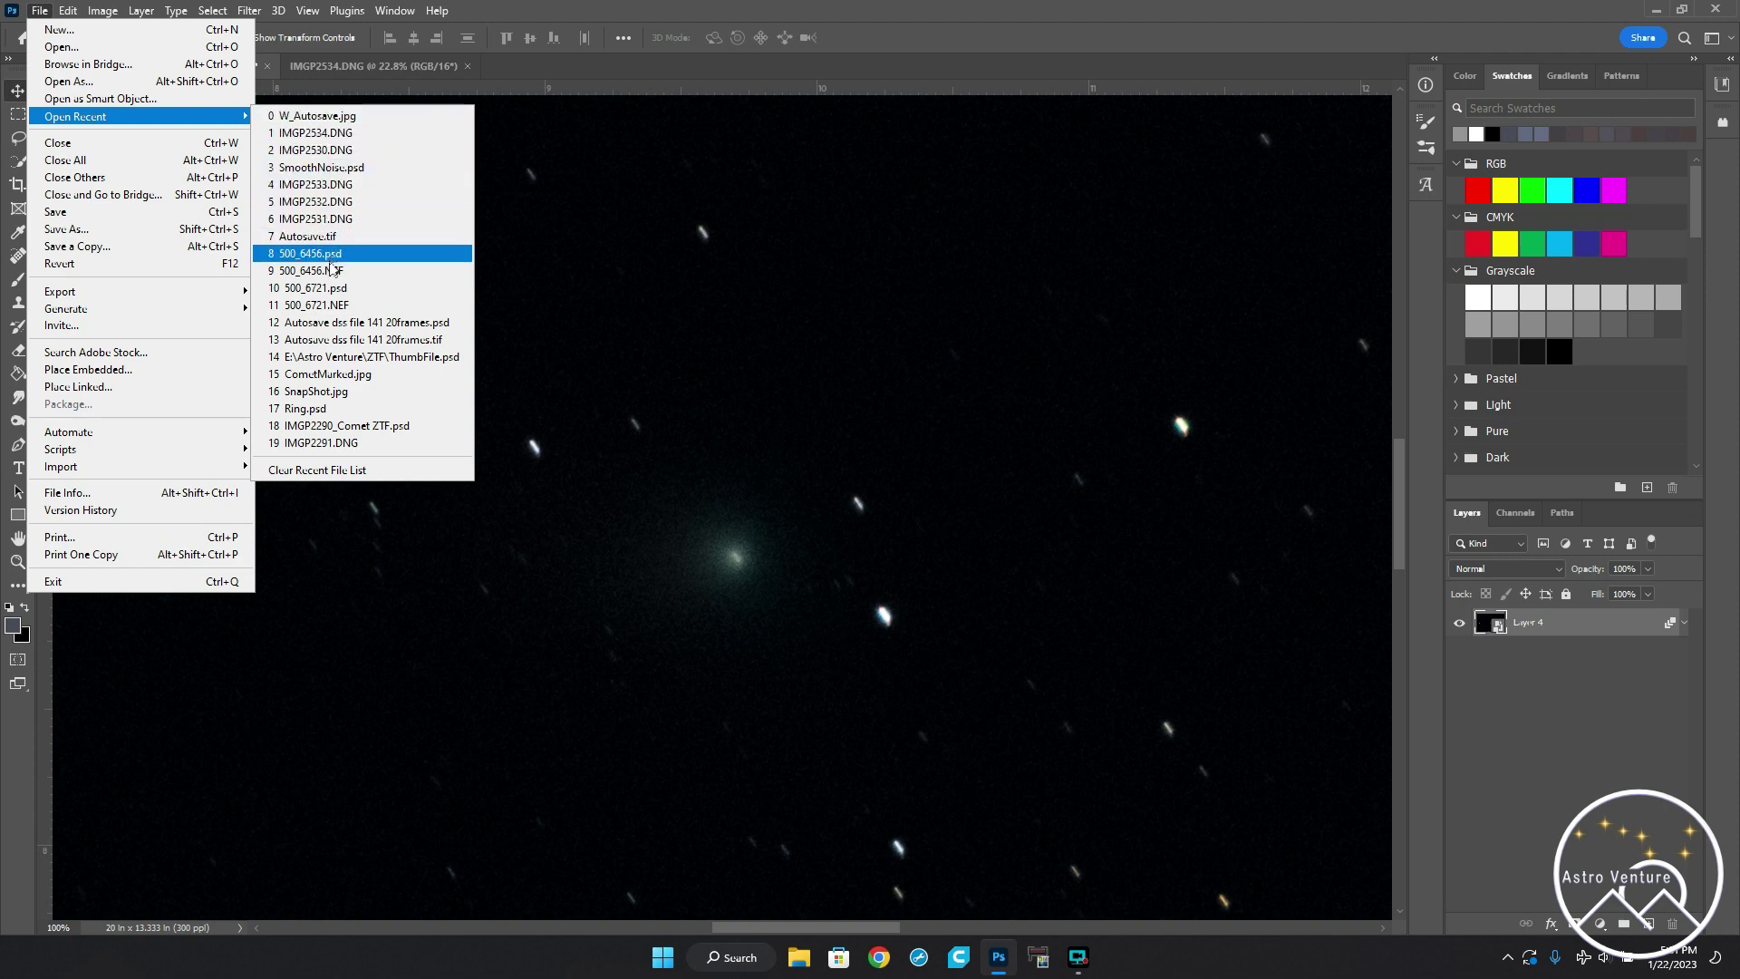
{"action": "left_click", "coordinate": [317, 150]}
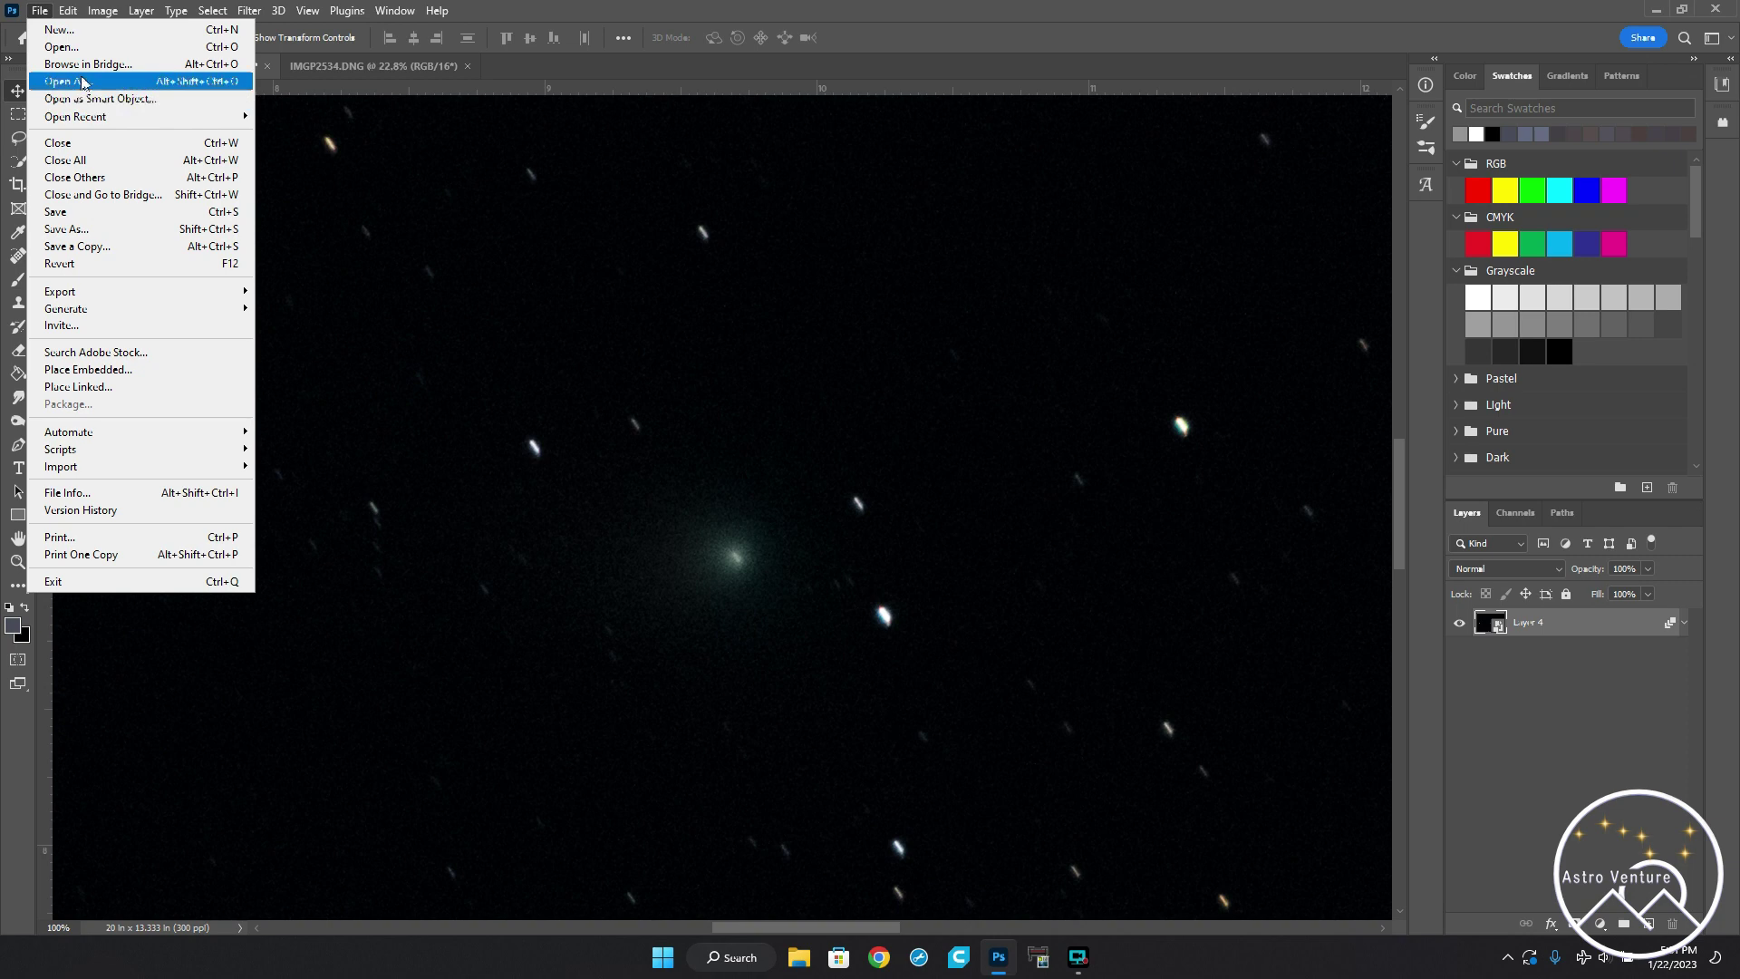
{"action": "left_click", "coordinate": [38, 11]}
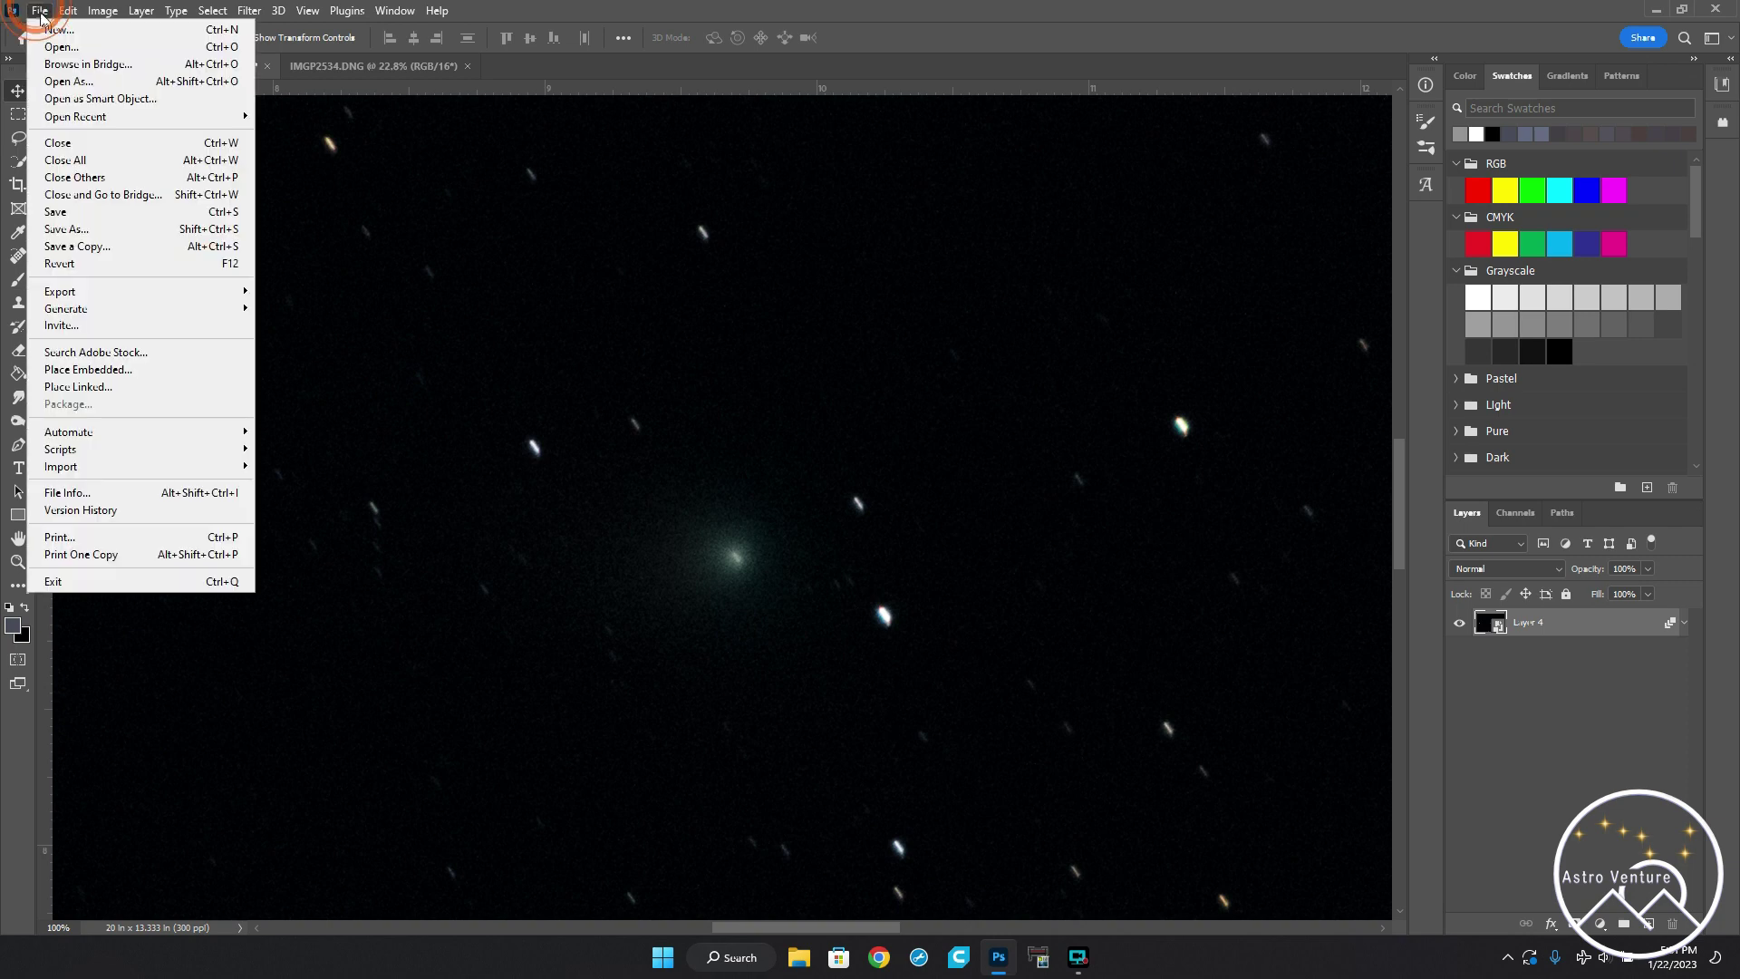
{"action": "left_click", "coordinate": [50, 50]}
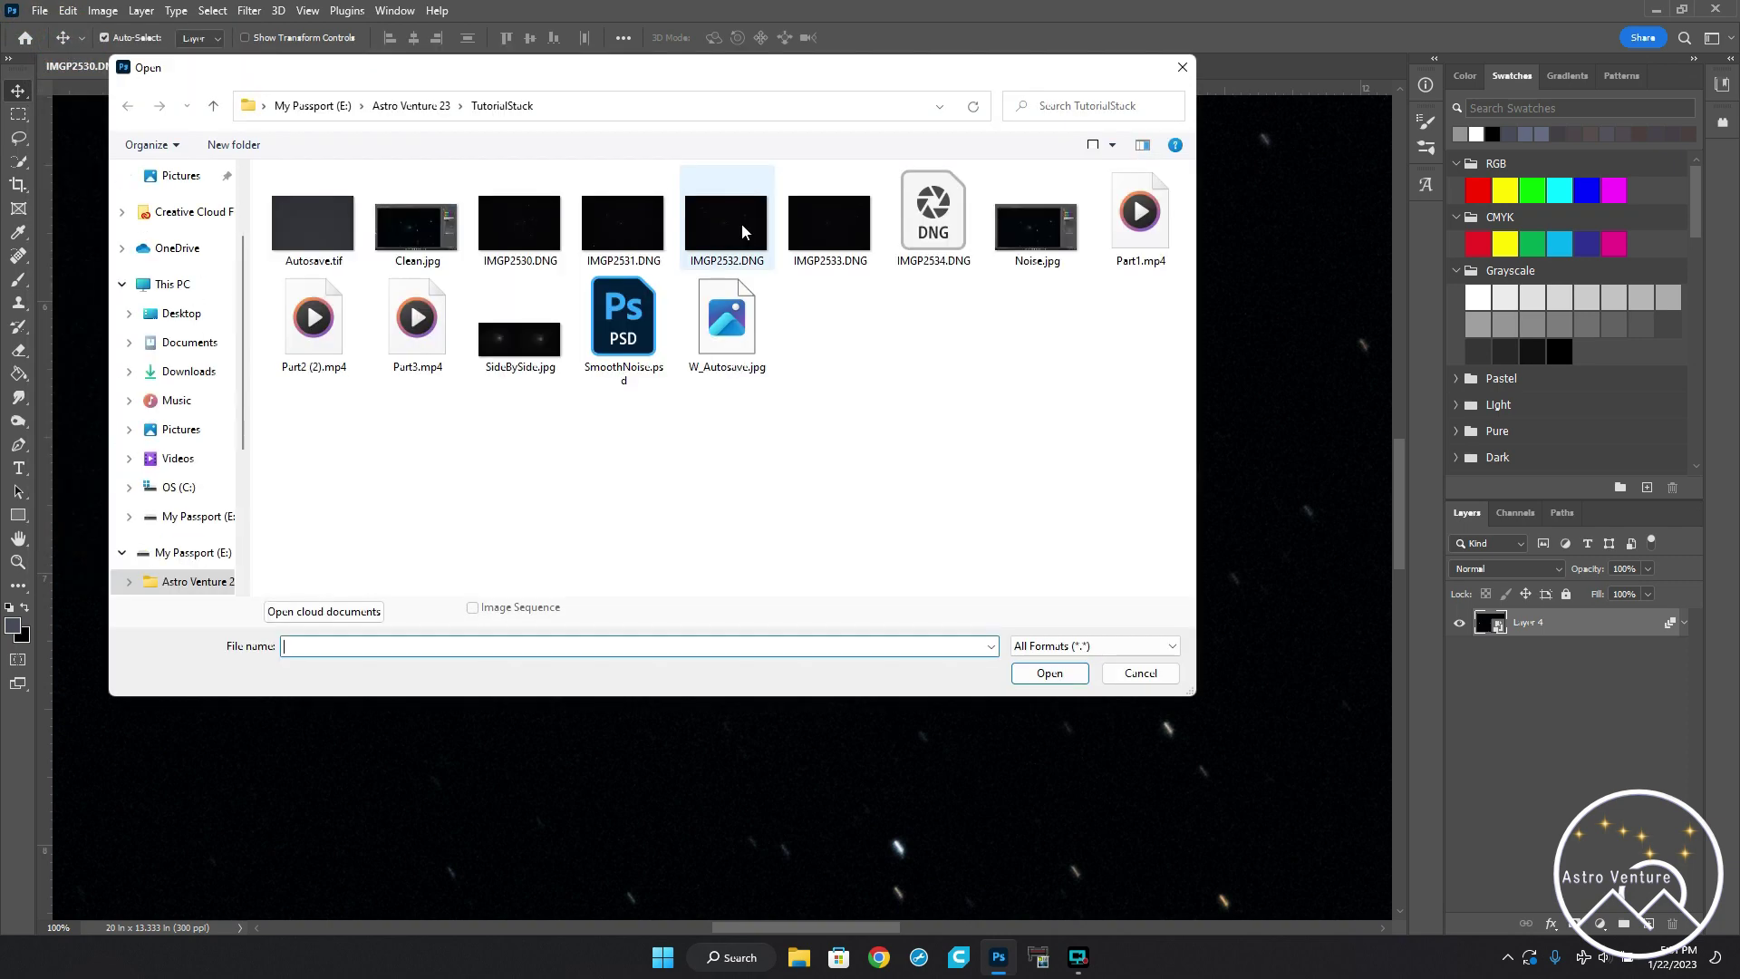
{"action": "left_click", "coordinate": [520, 340]}
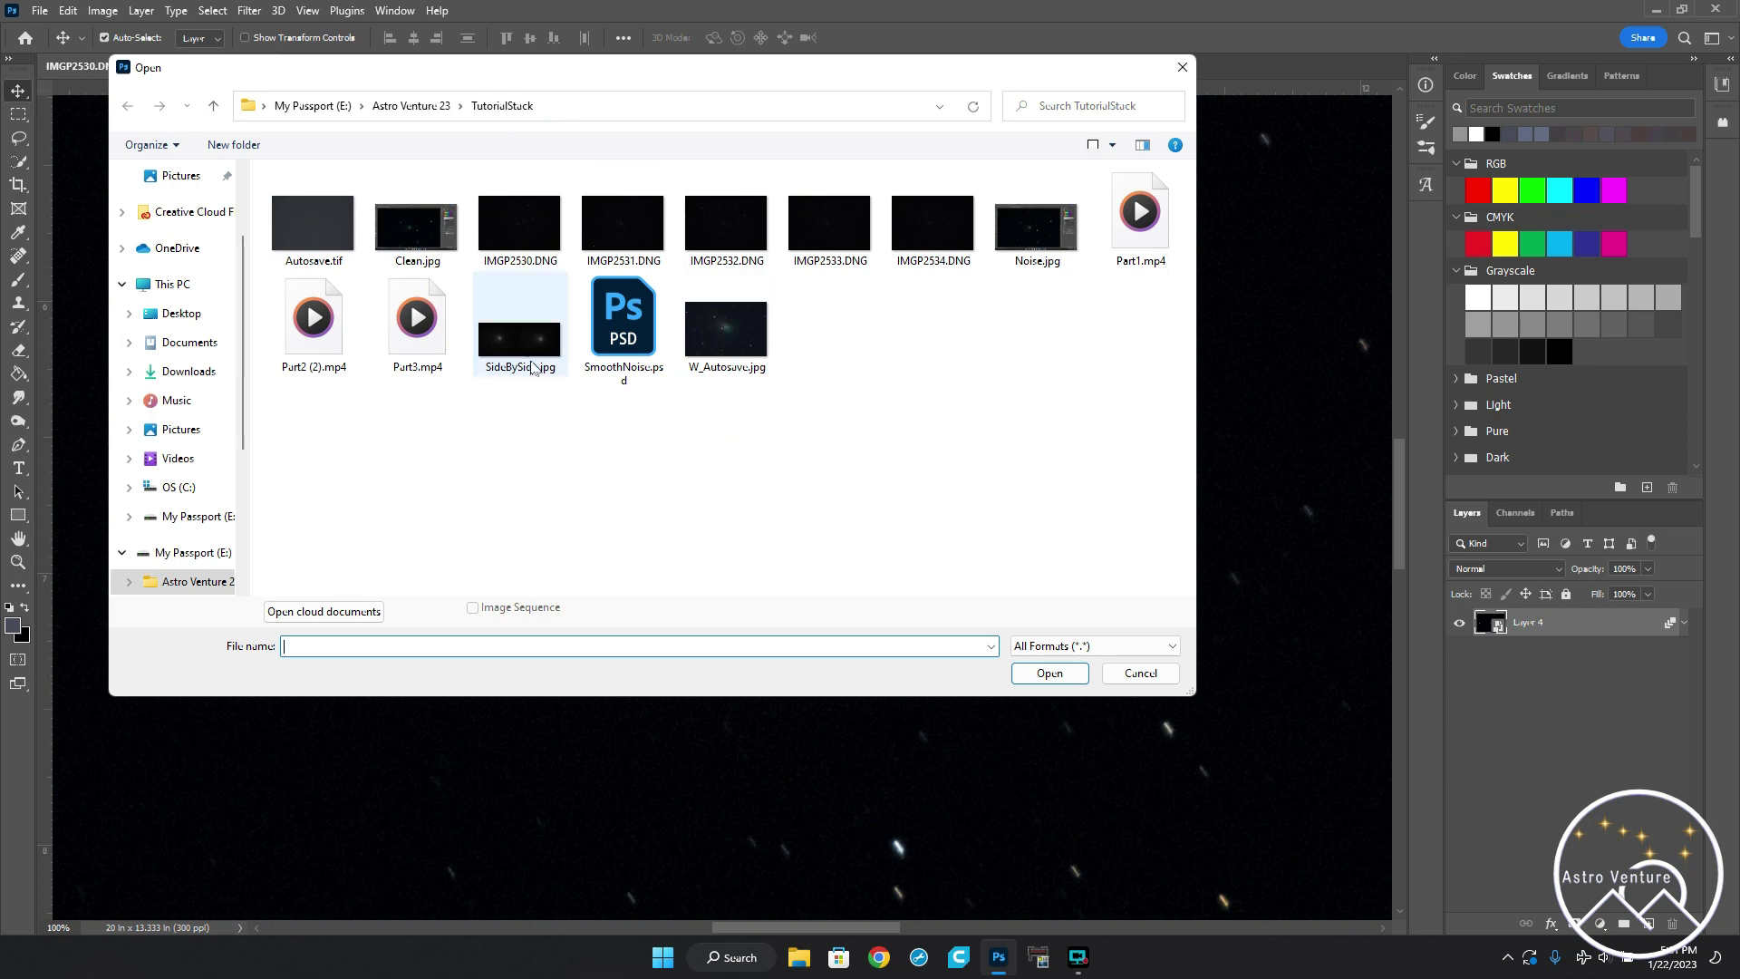
{"action": "double_click", "coordinate": [518, 341]}
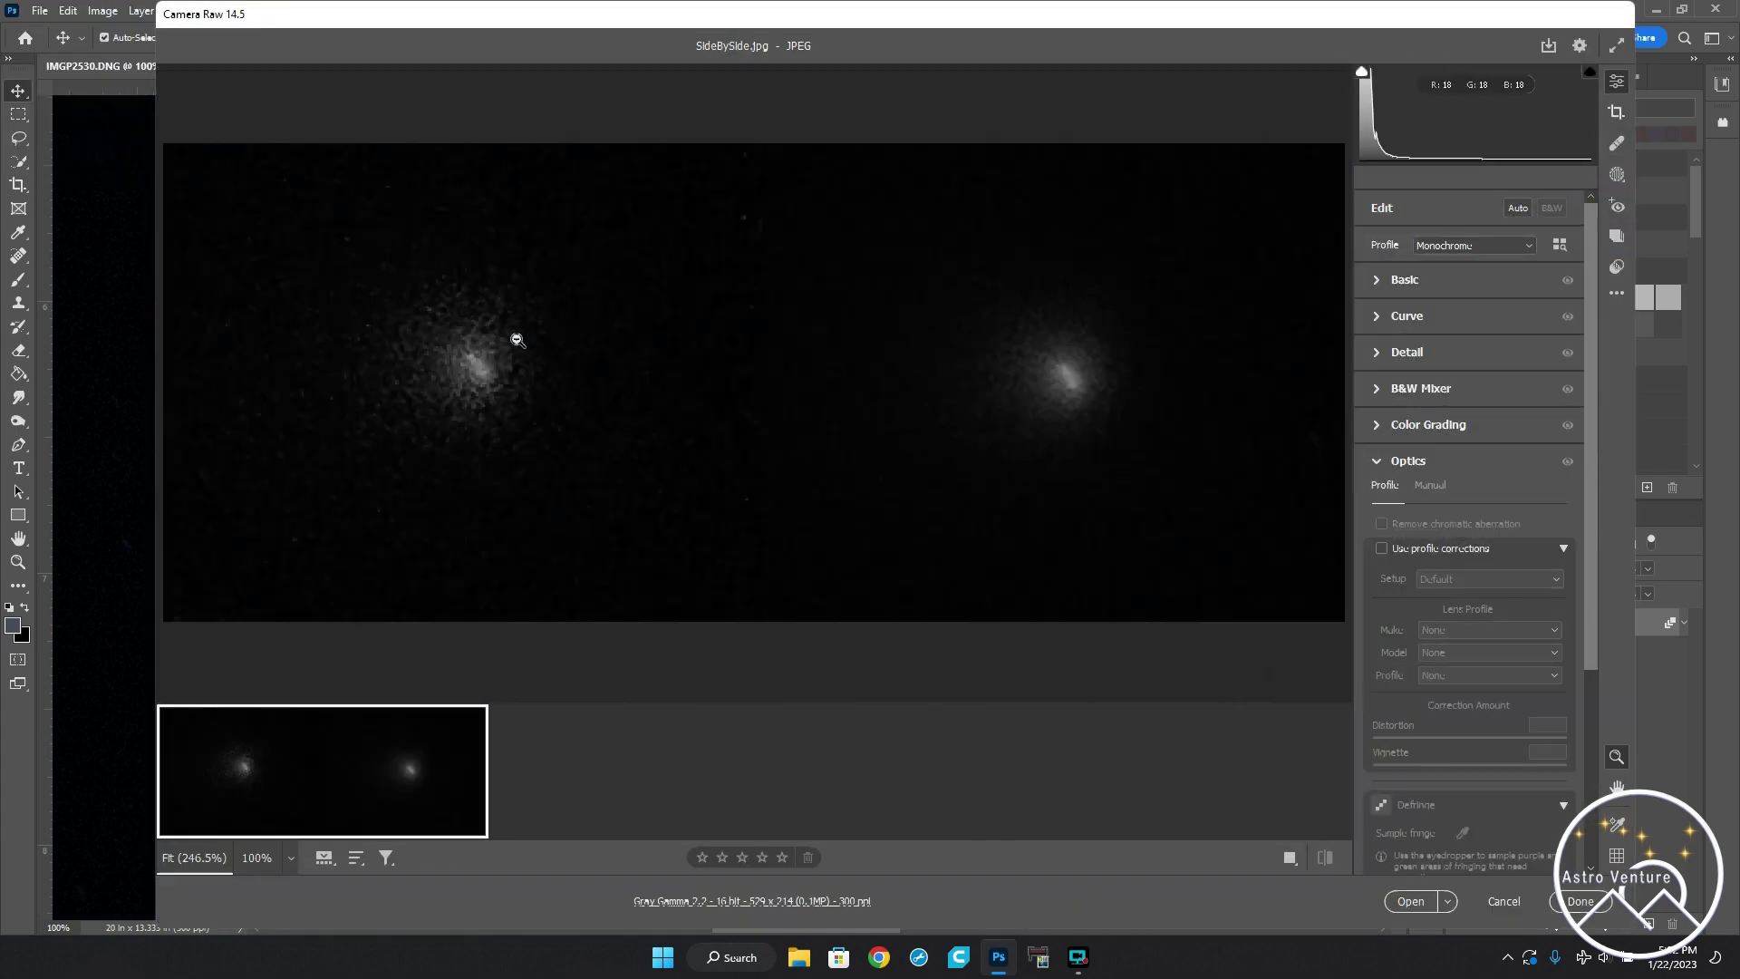
{"action": "left_click", "coordinate": [1416, 904]}
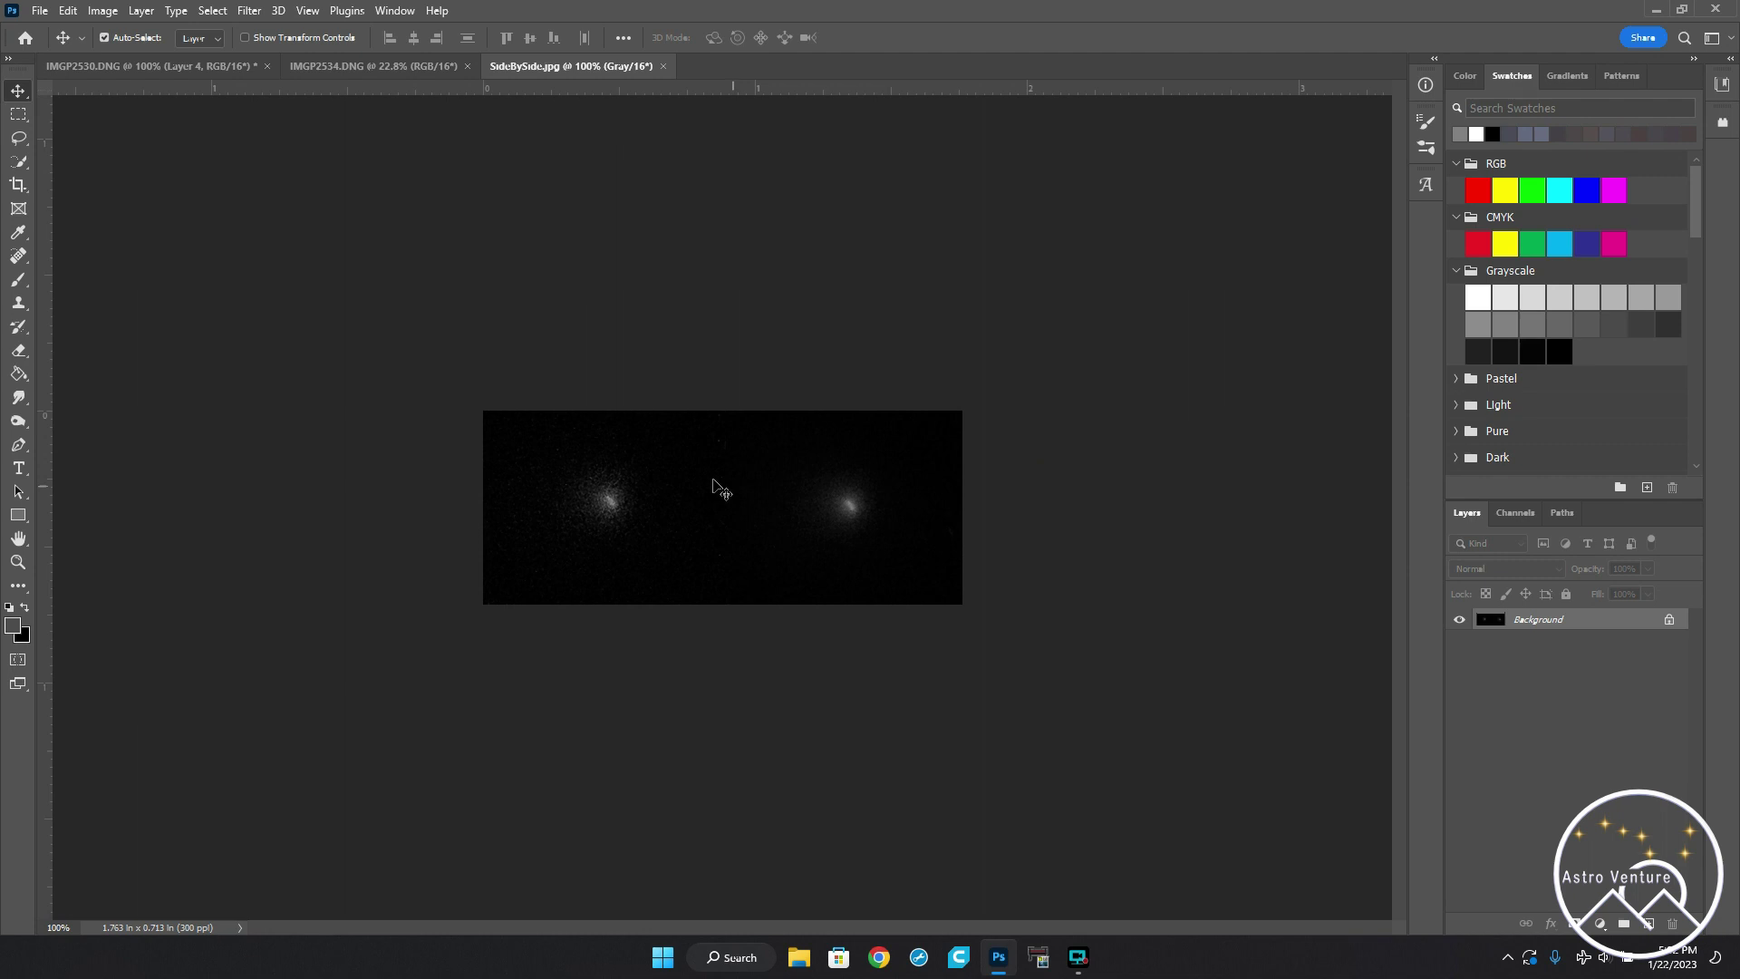
- Zoom in on the SideBySide.jpg comparison, then close it without saving
{"action": "key", "text": "z"}
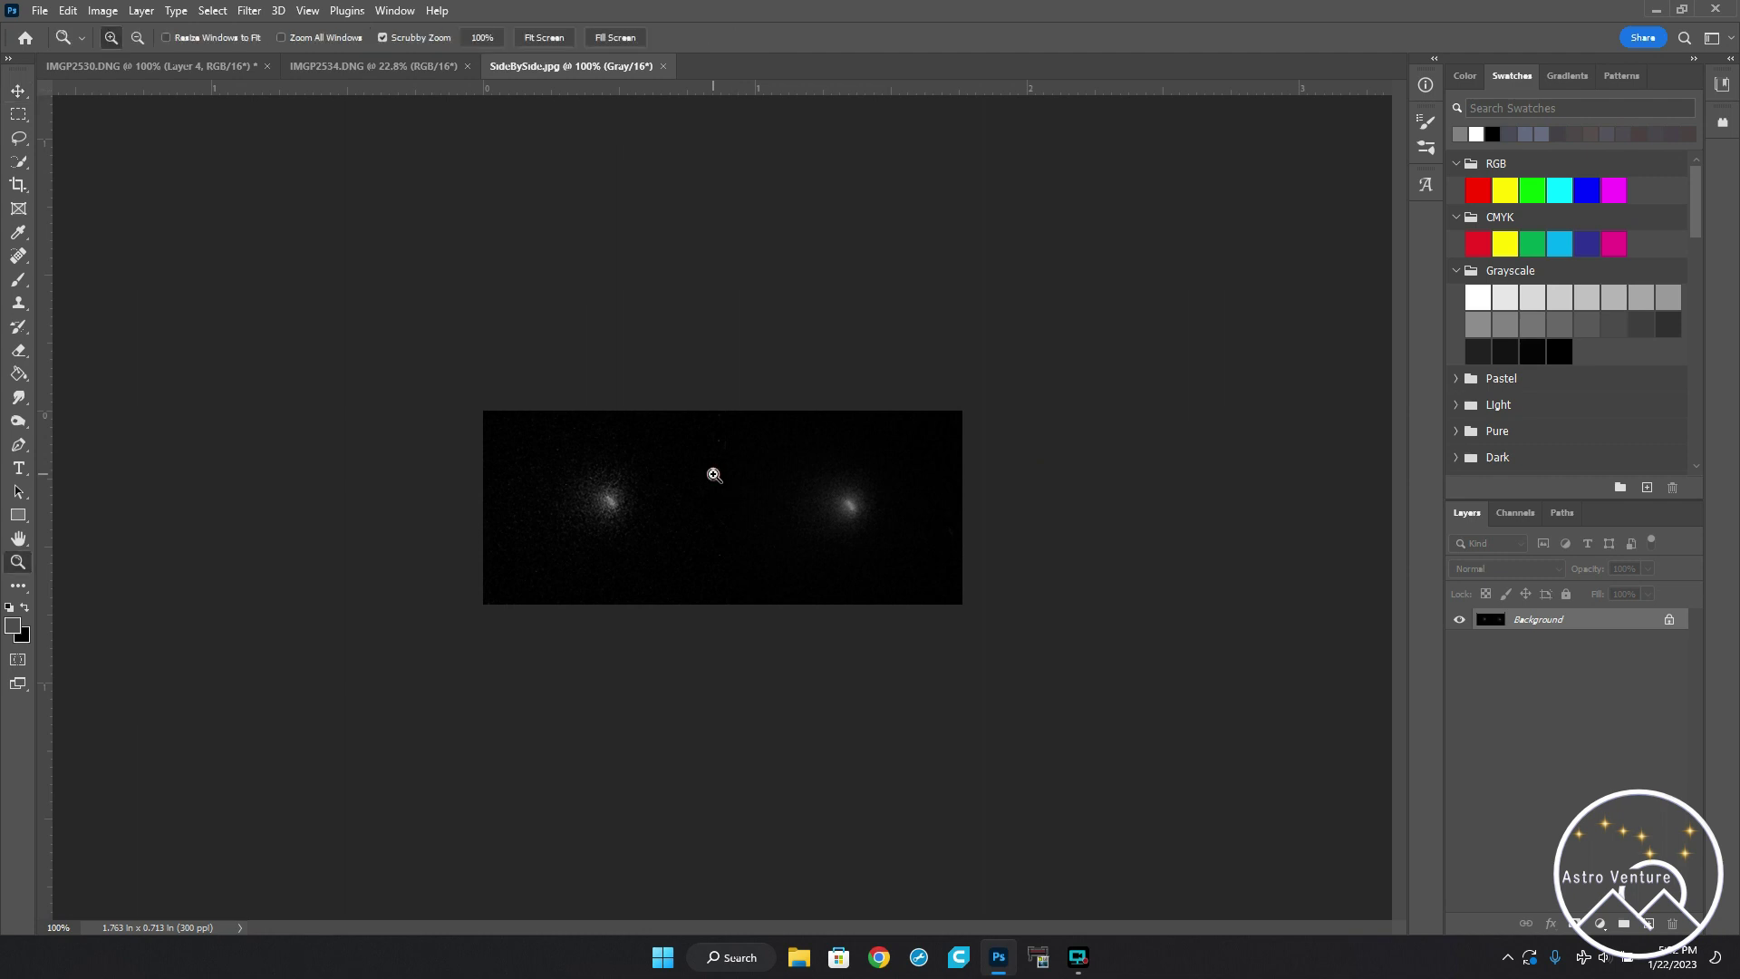
{"action": "left_click", "coordinate": [715, 475]}
{"action": "left_click", "coordinate": [714, 475]}
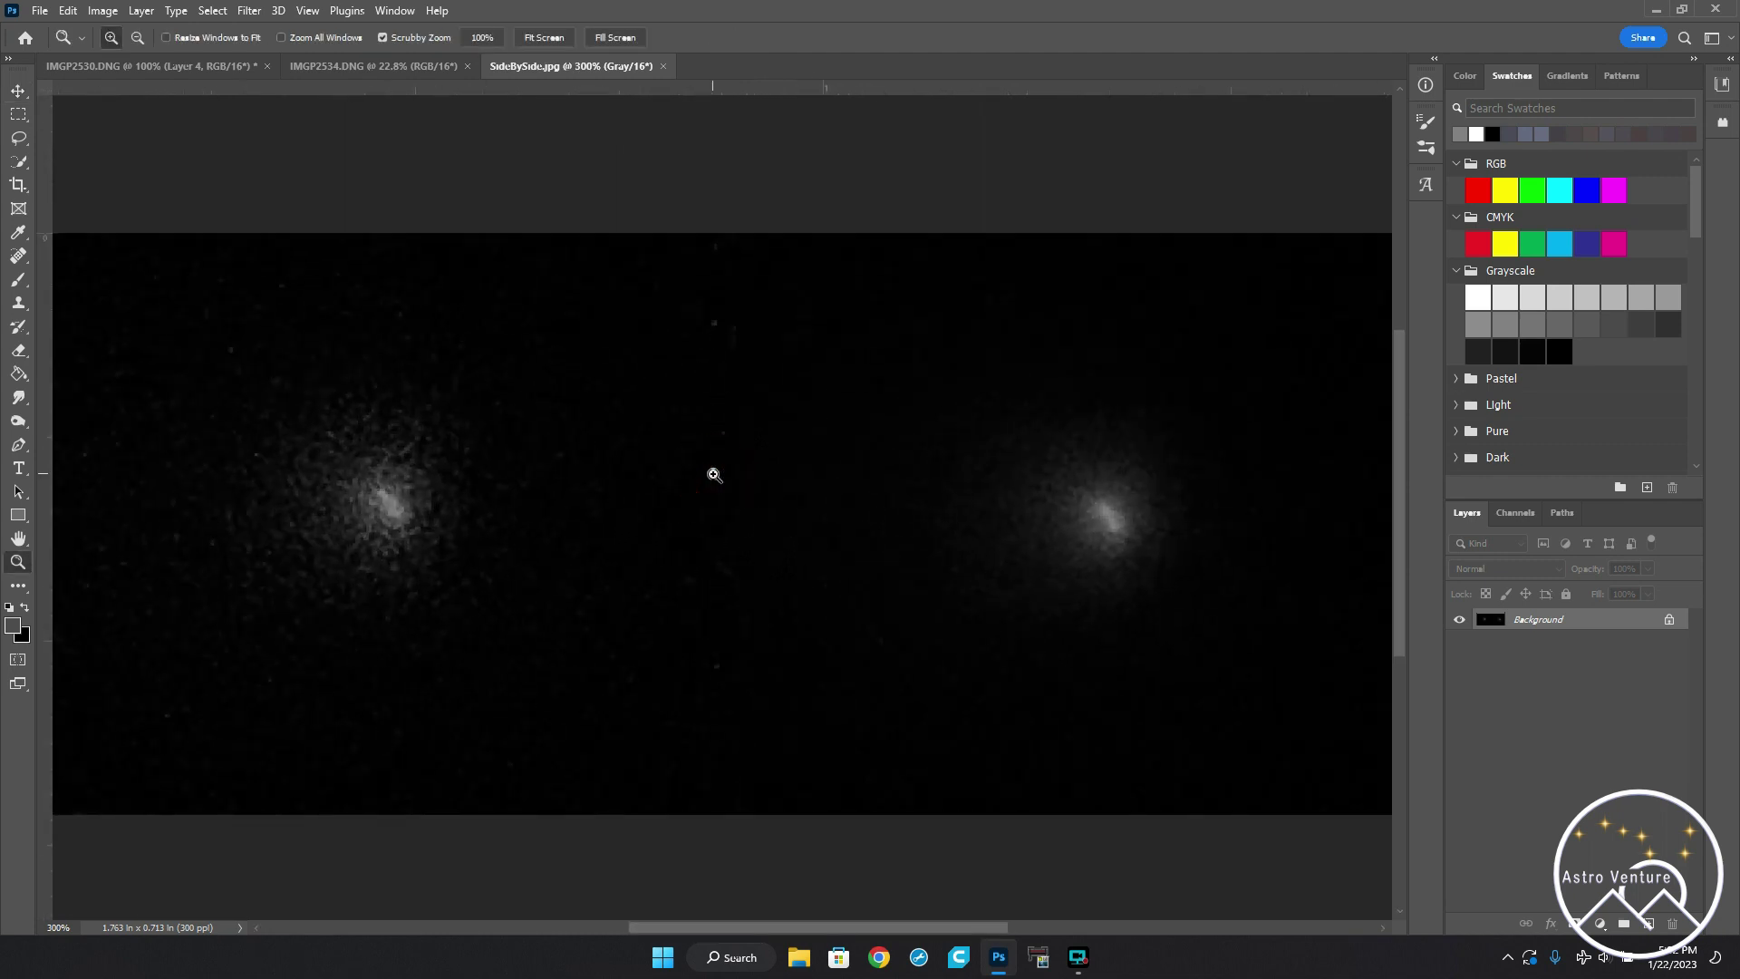
{"action": "left_click", "coordinate": [715, 476], "text": "alt"}
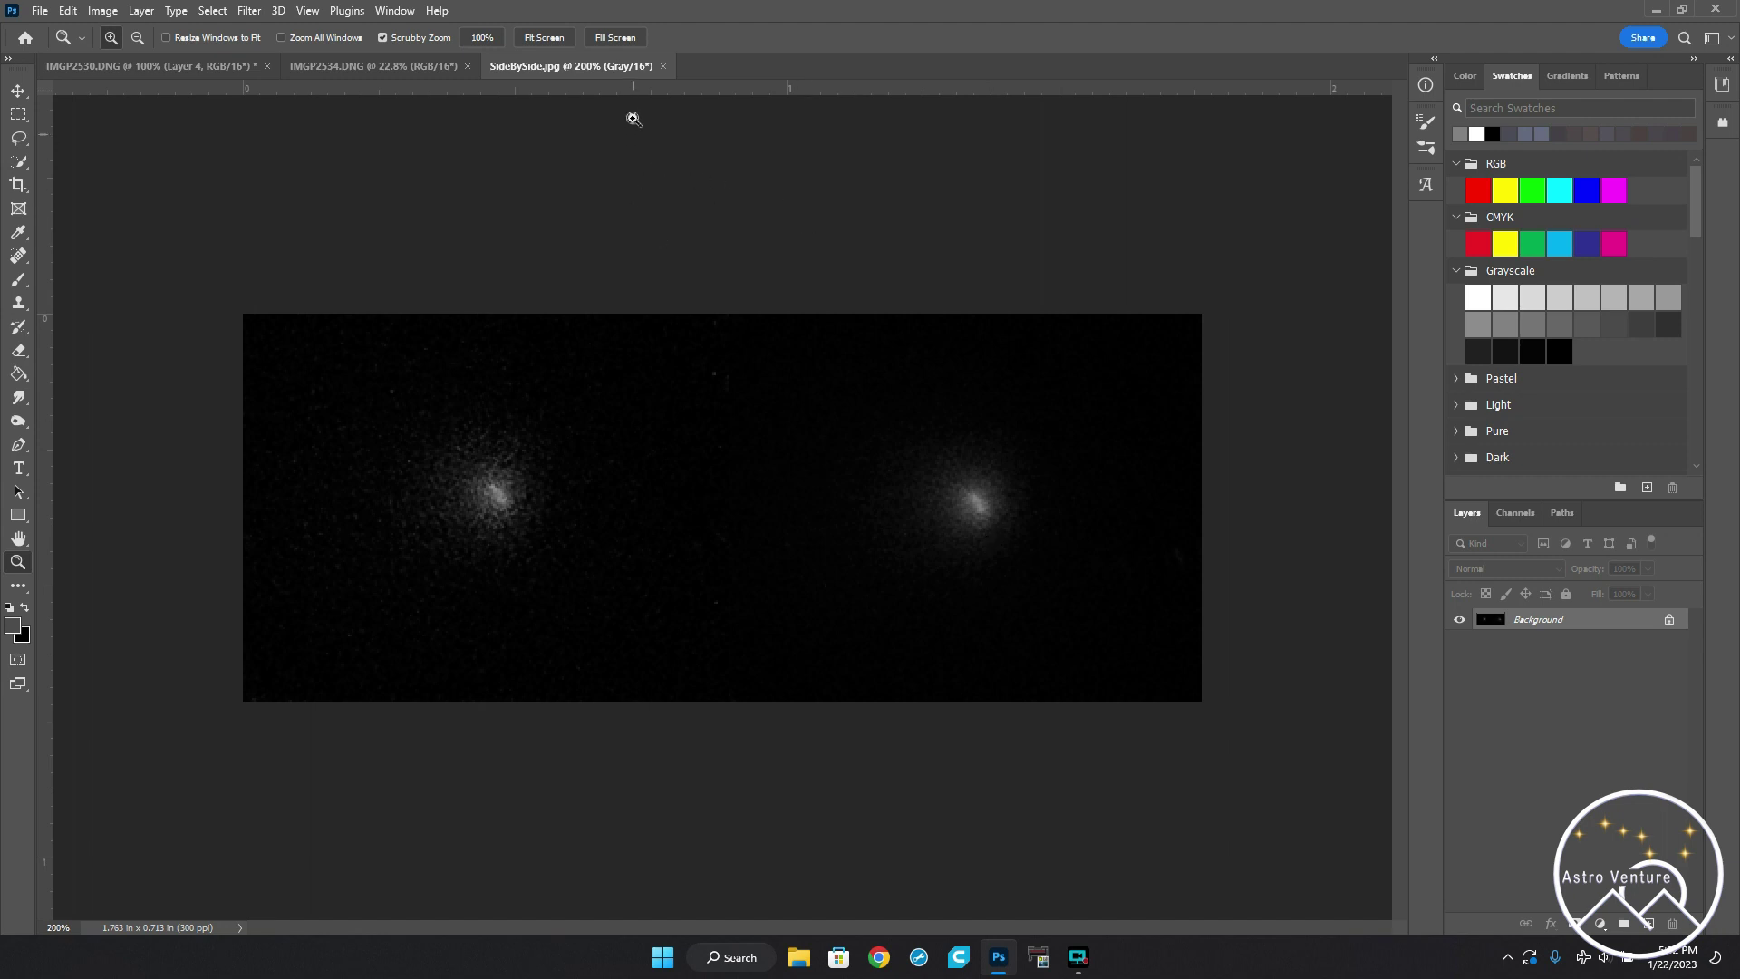
{"action": "left_click", "coordinate": [663, 66]}
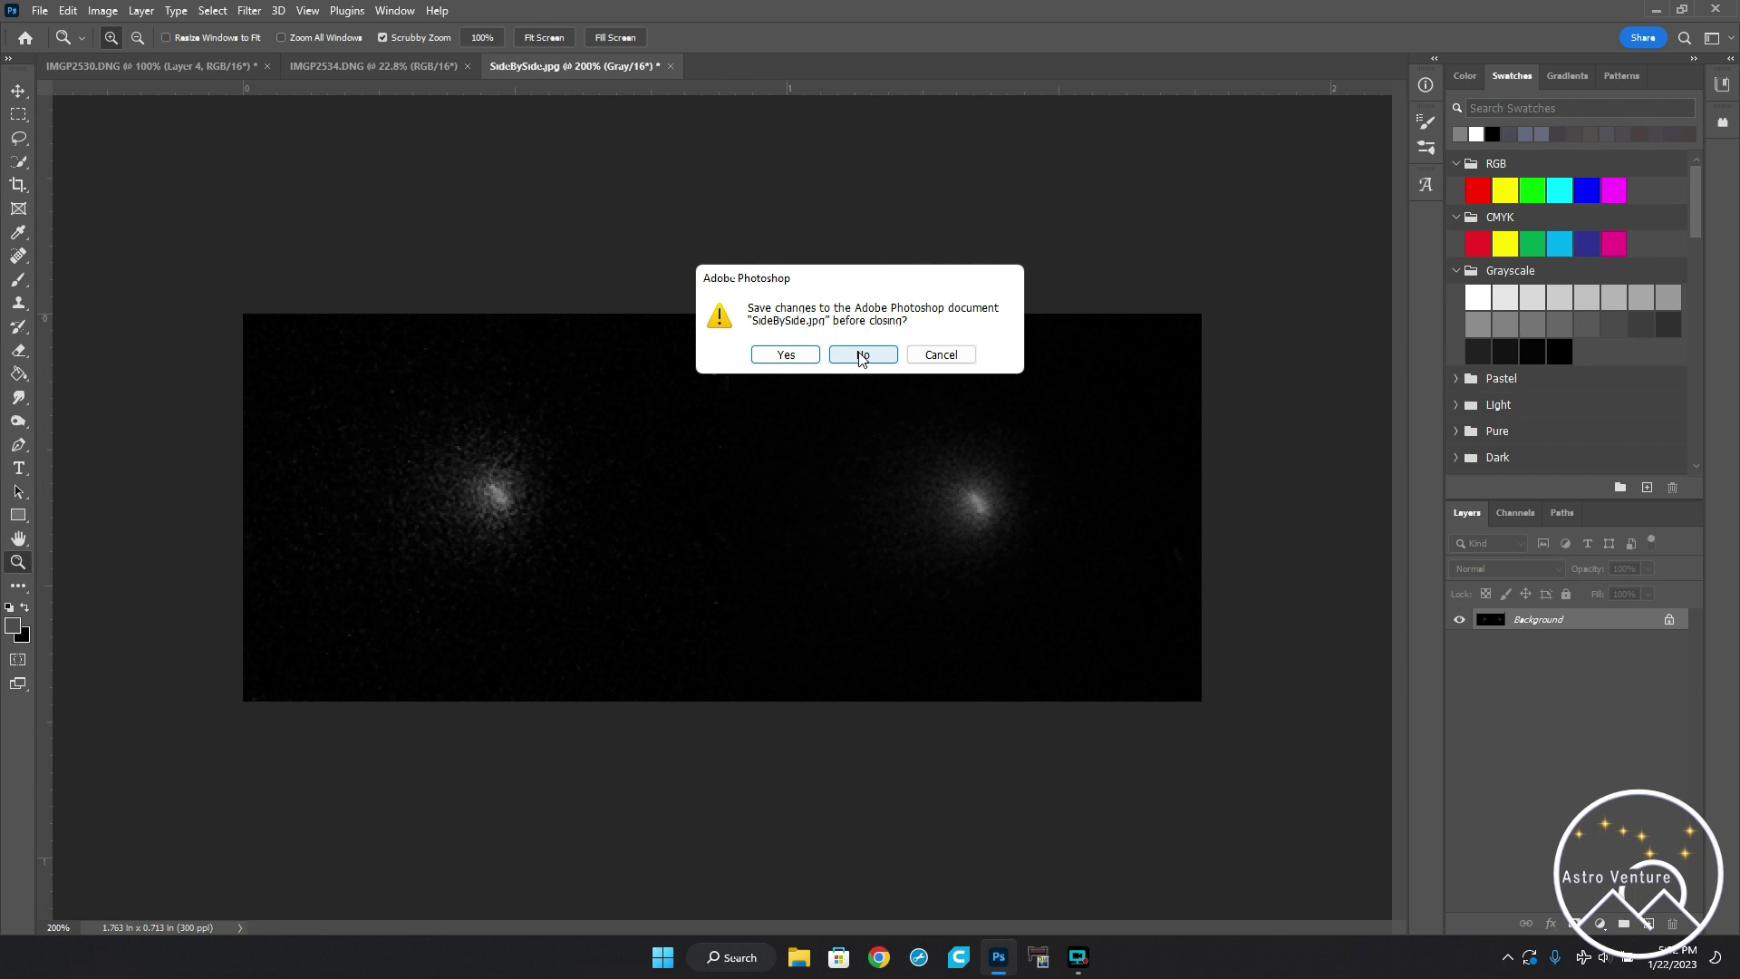
{"action": "left_click", "coordinate": [862, 355]}
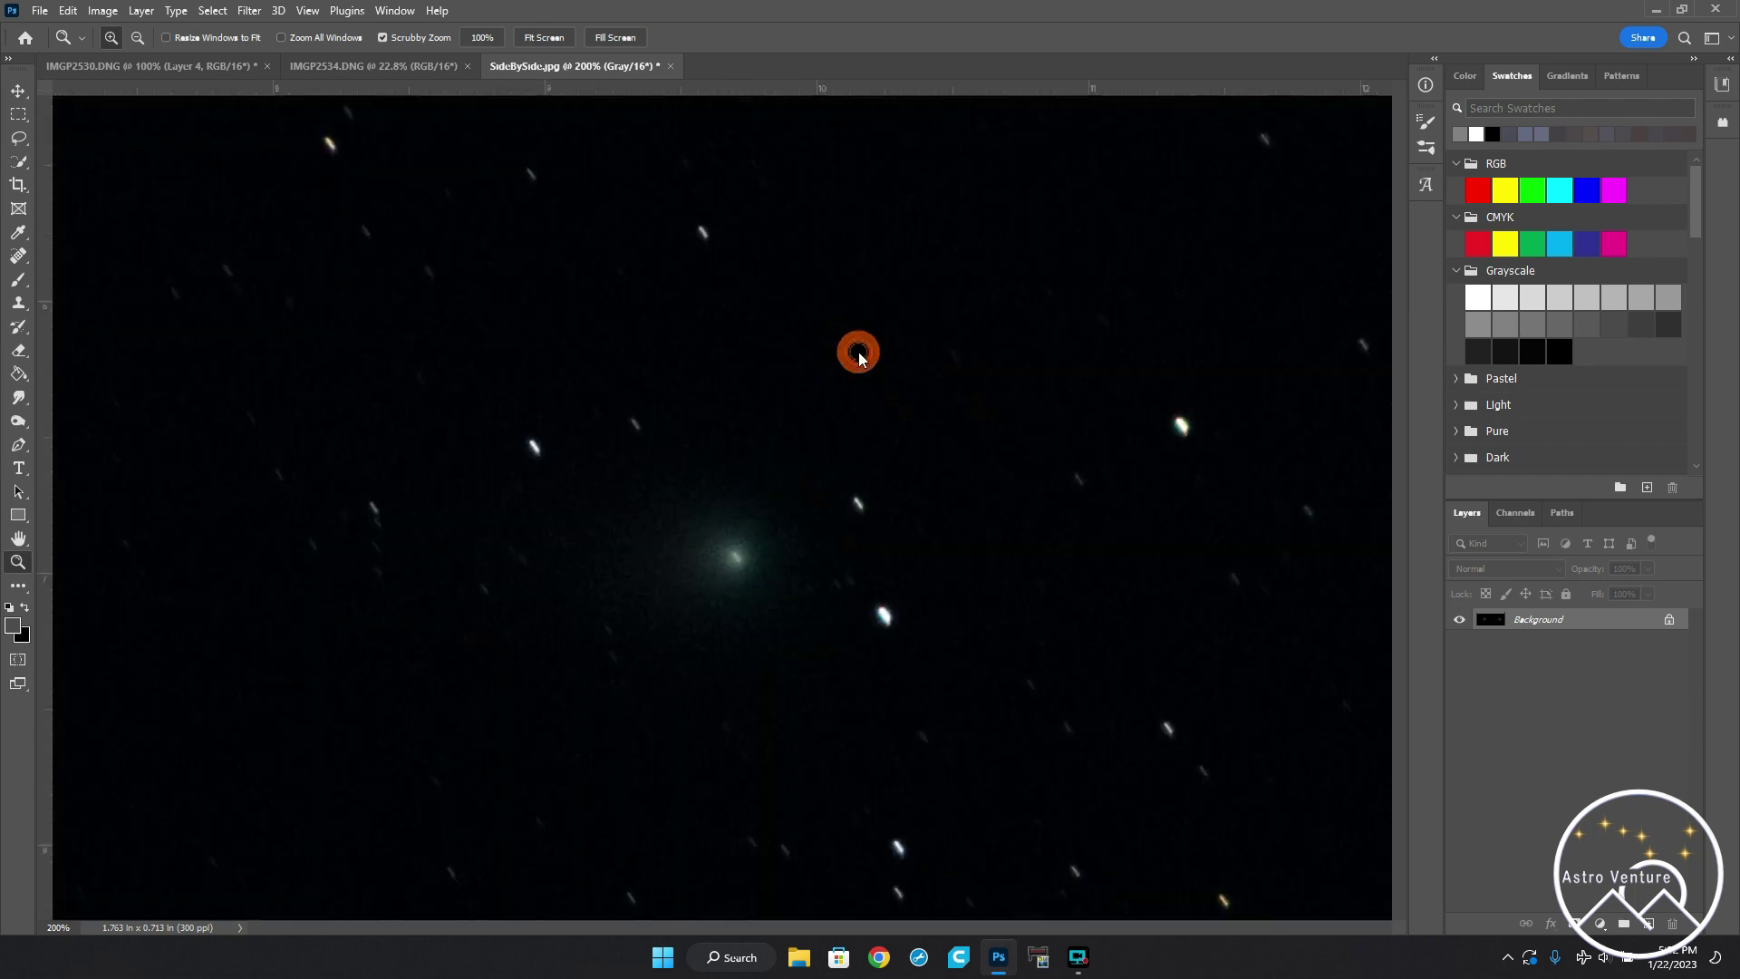
- Close the IMGP2534.DNG document without saving it
{"action": "left_click", "coordinate": [415, 70]}
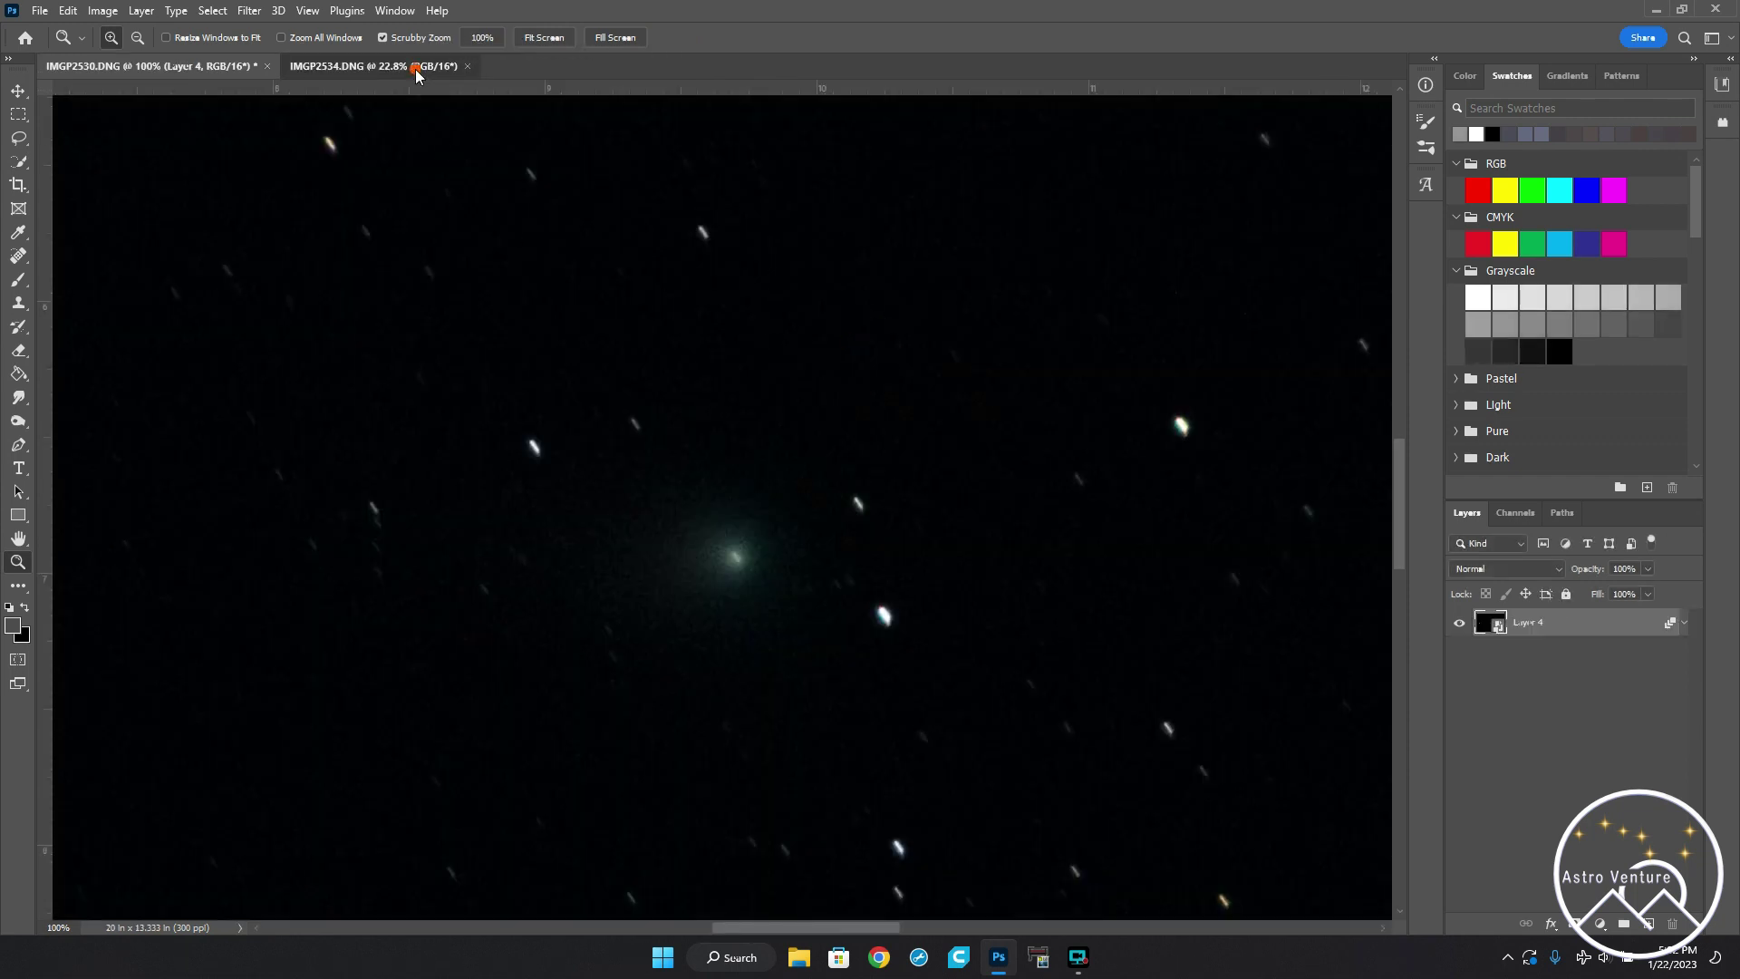
{"action": "left_click", "coordinate": [466, 66]}
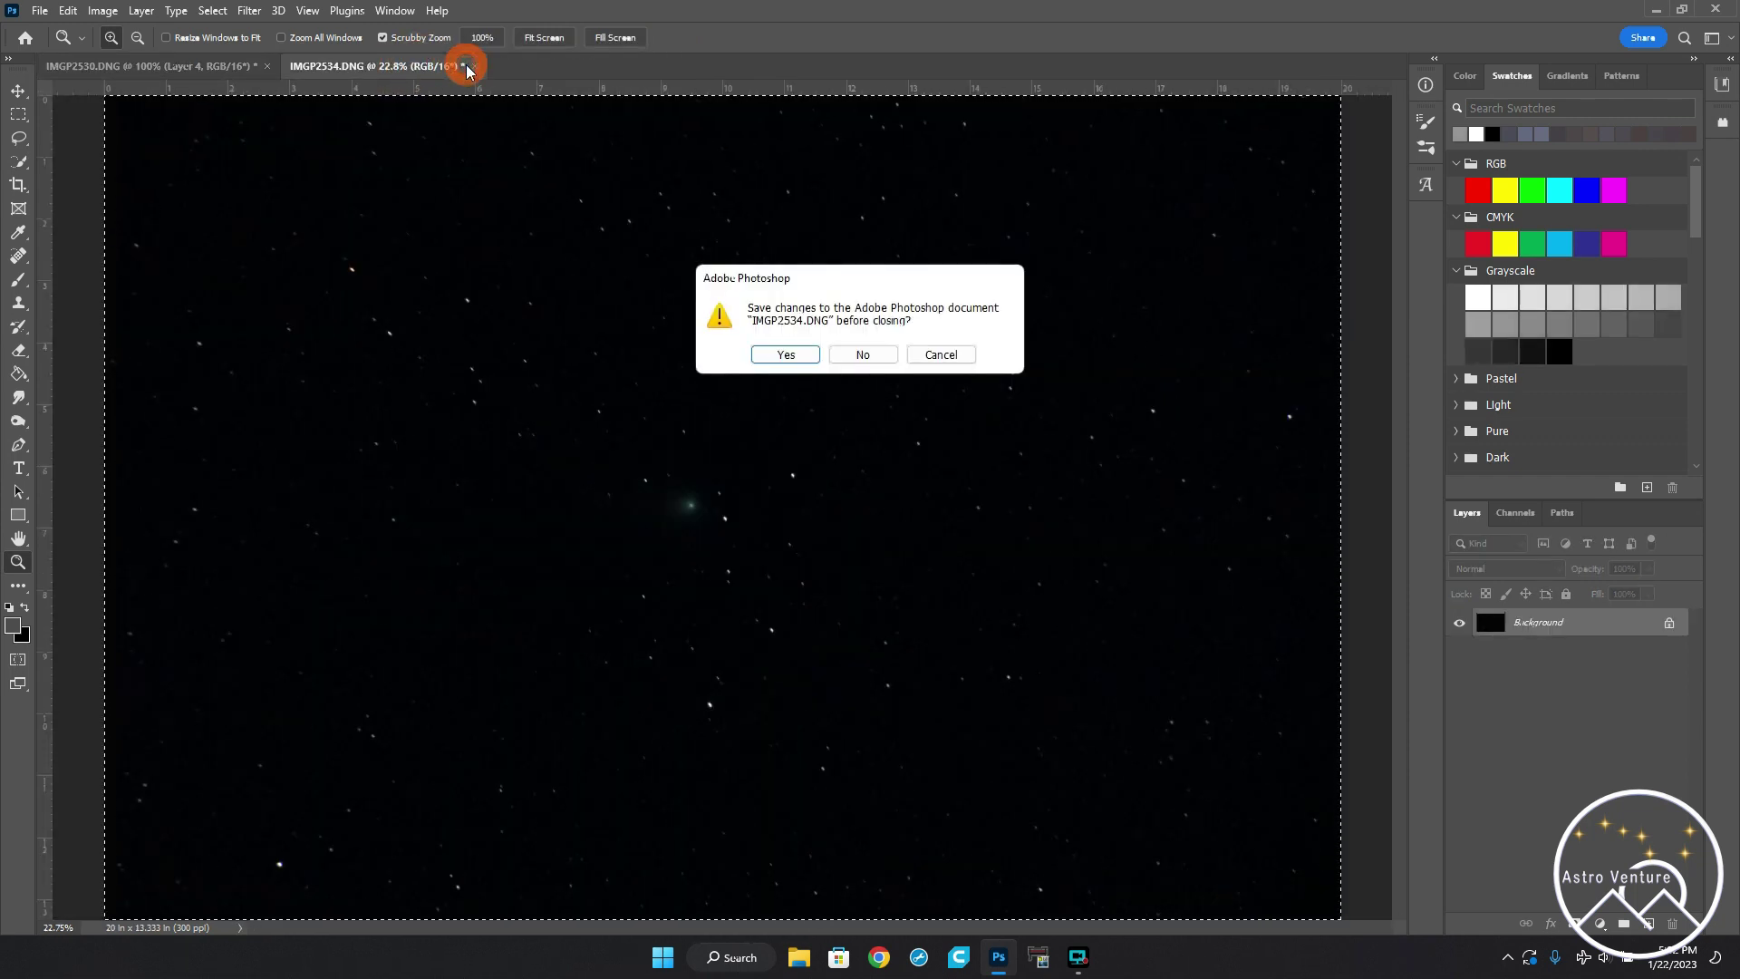
{"action": "left_click", "coordinate": [877, 354]}
- Return to IMGP2530.DNG, fit it to the screen, zoom out, and bring up Layer 4's layer commands
{"action": "left_click", "coordinate": [161, 68]}
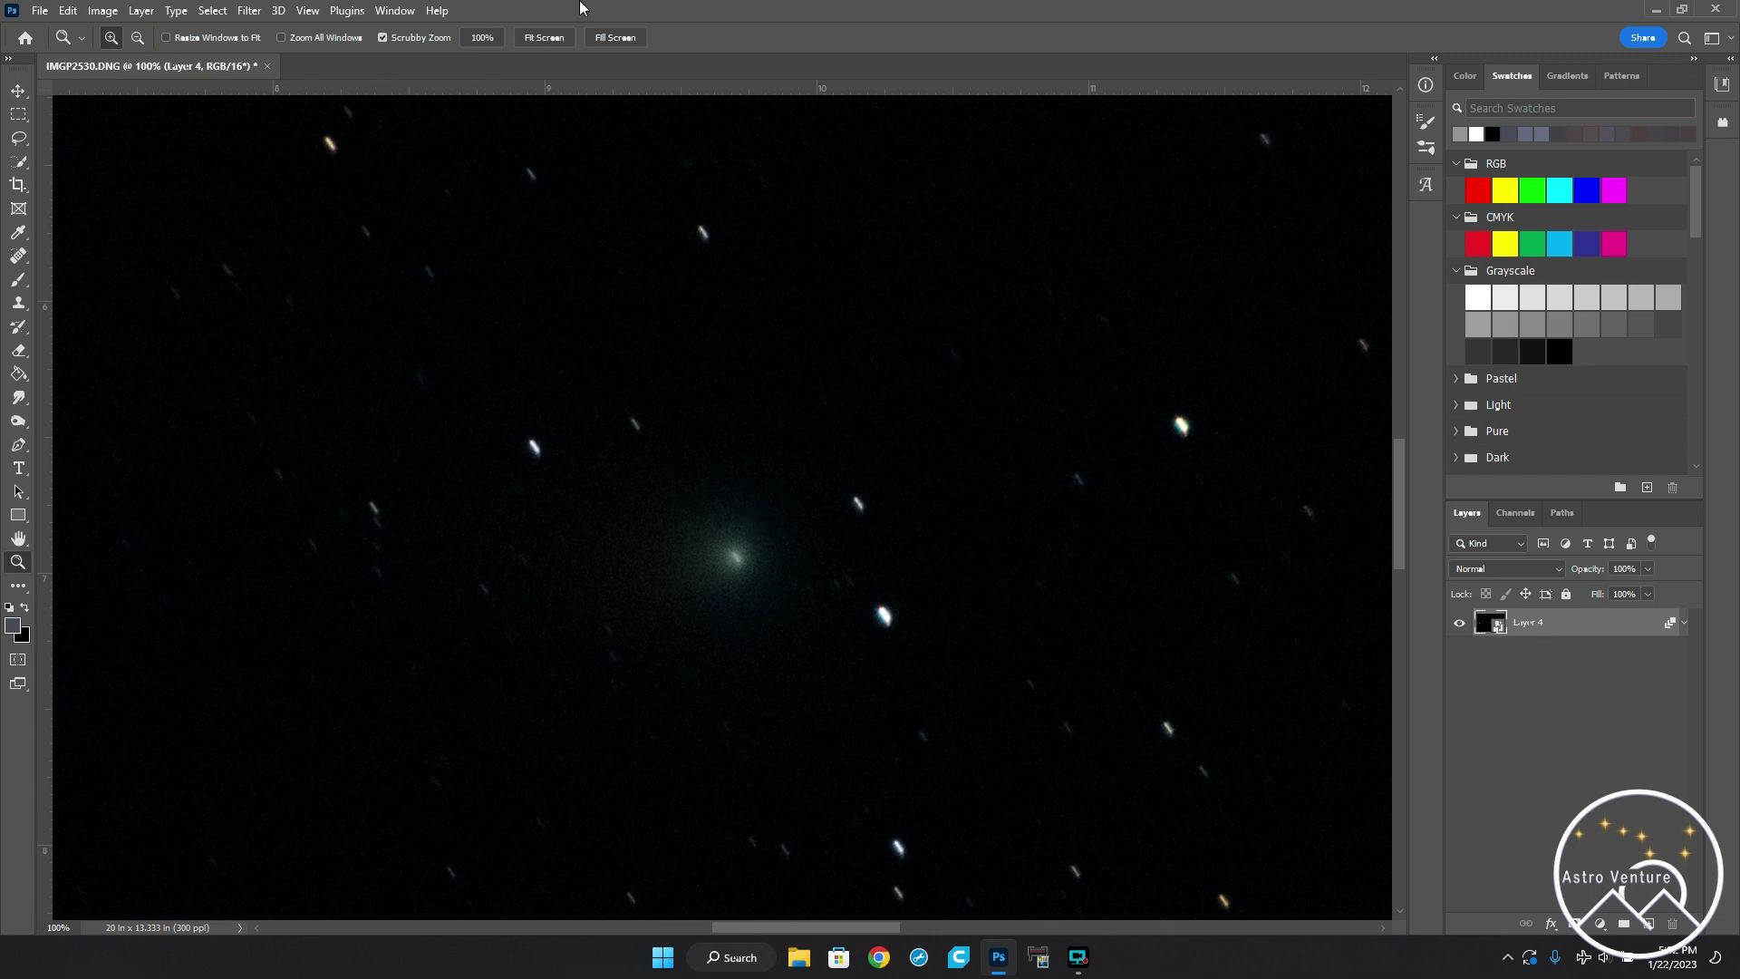
{"action": "left_click", "coordinate": [547, 38]}
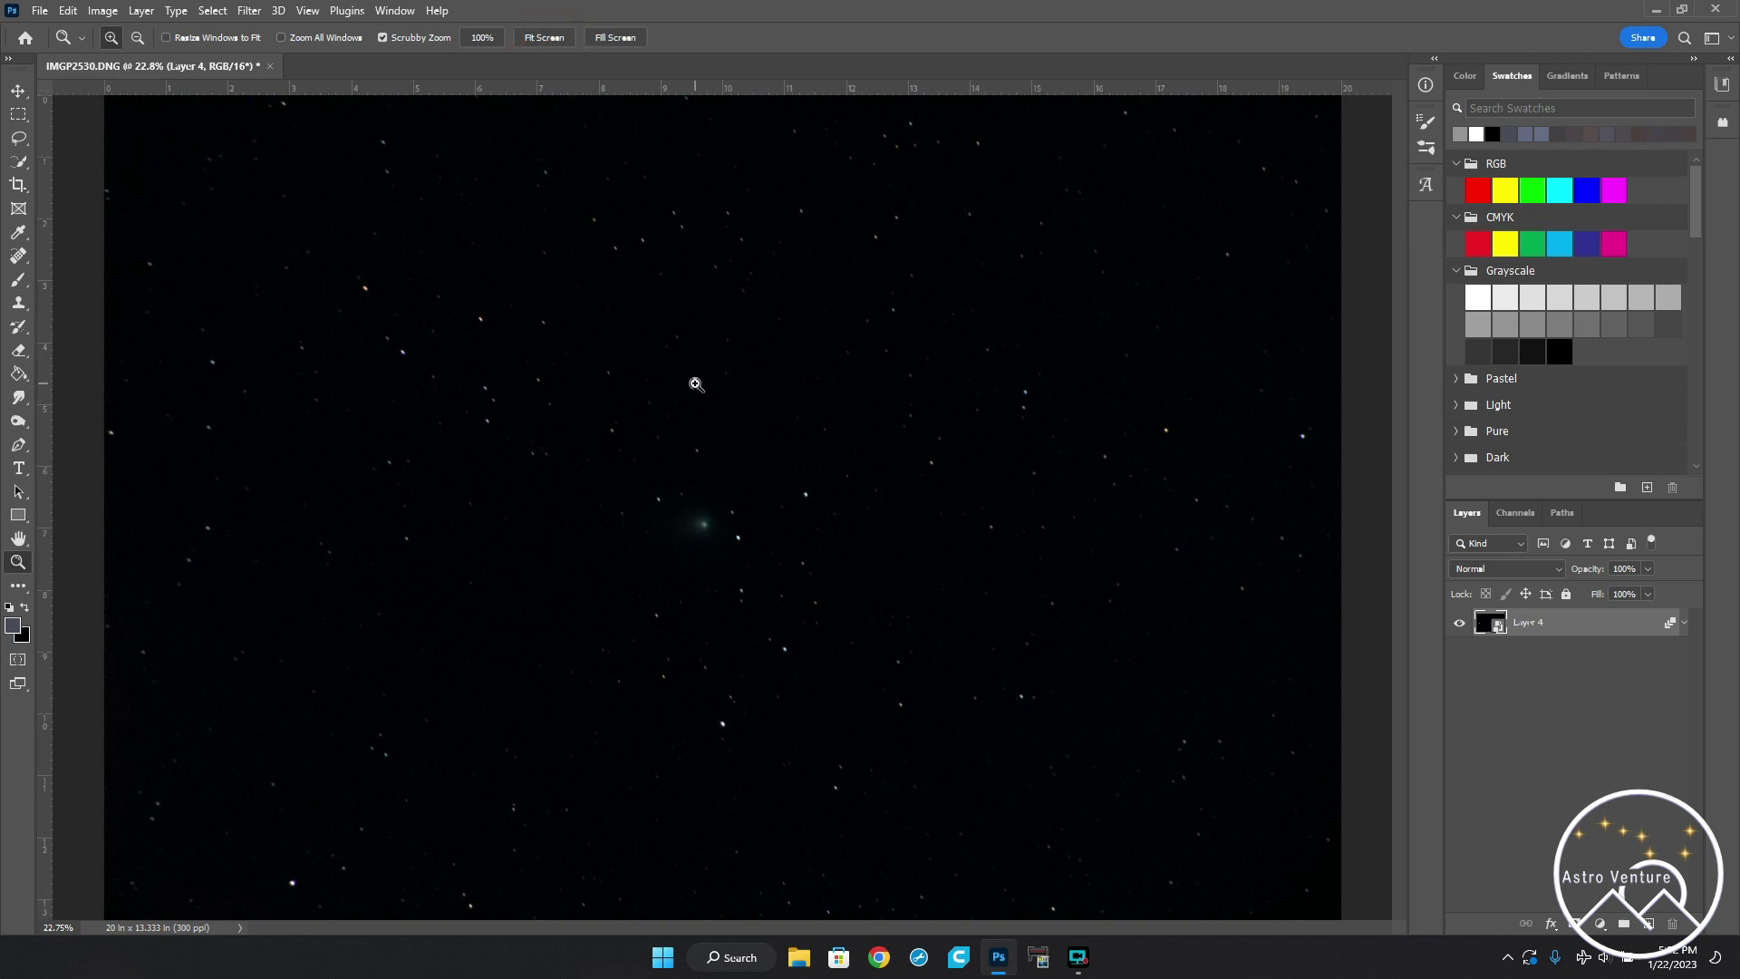
{"action": "left_click", "coordinate": [696, 384], "text": "alt"}
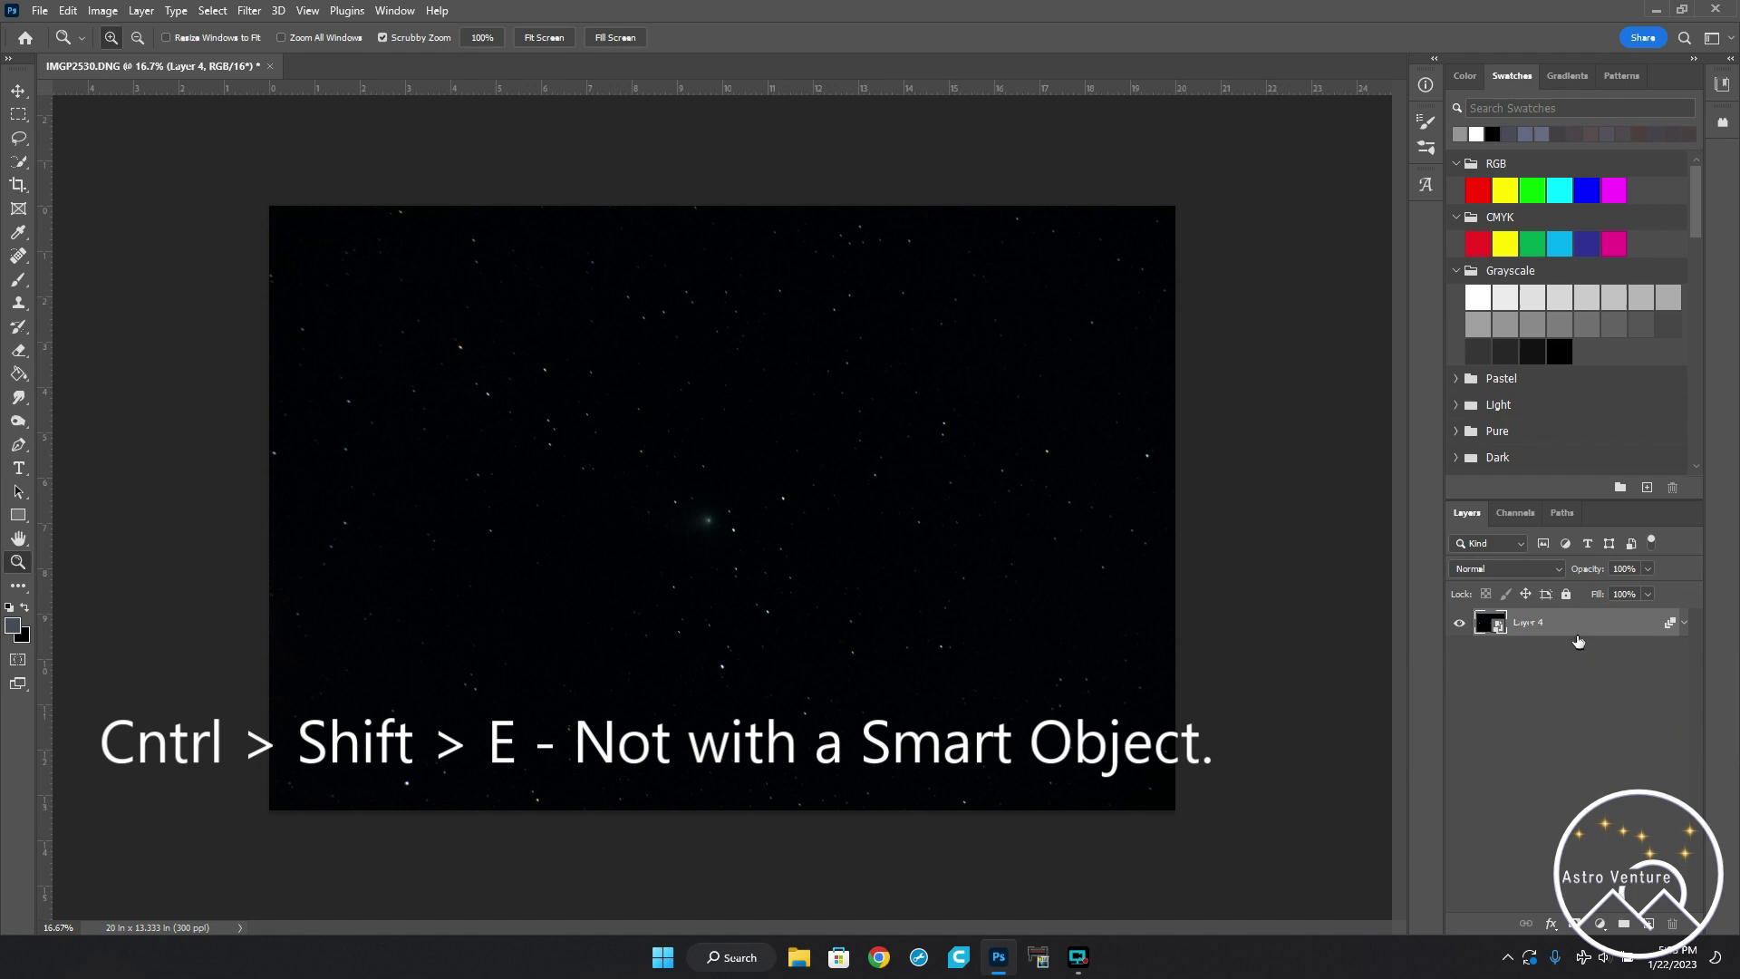
{"action": "right_click", "coordinate": [1568, 624]}
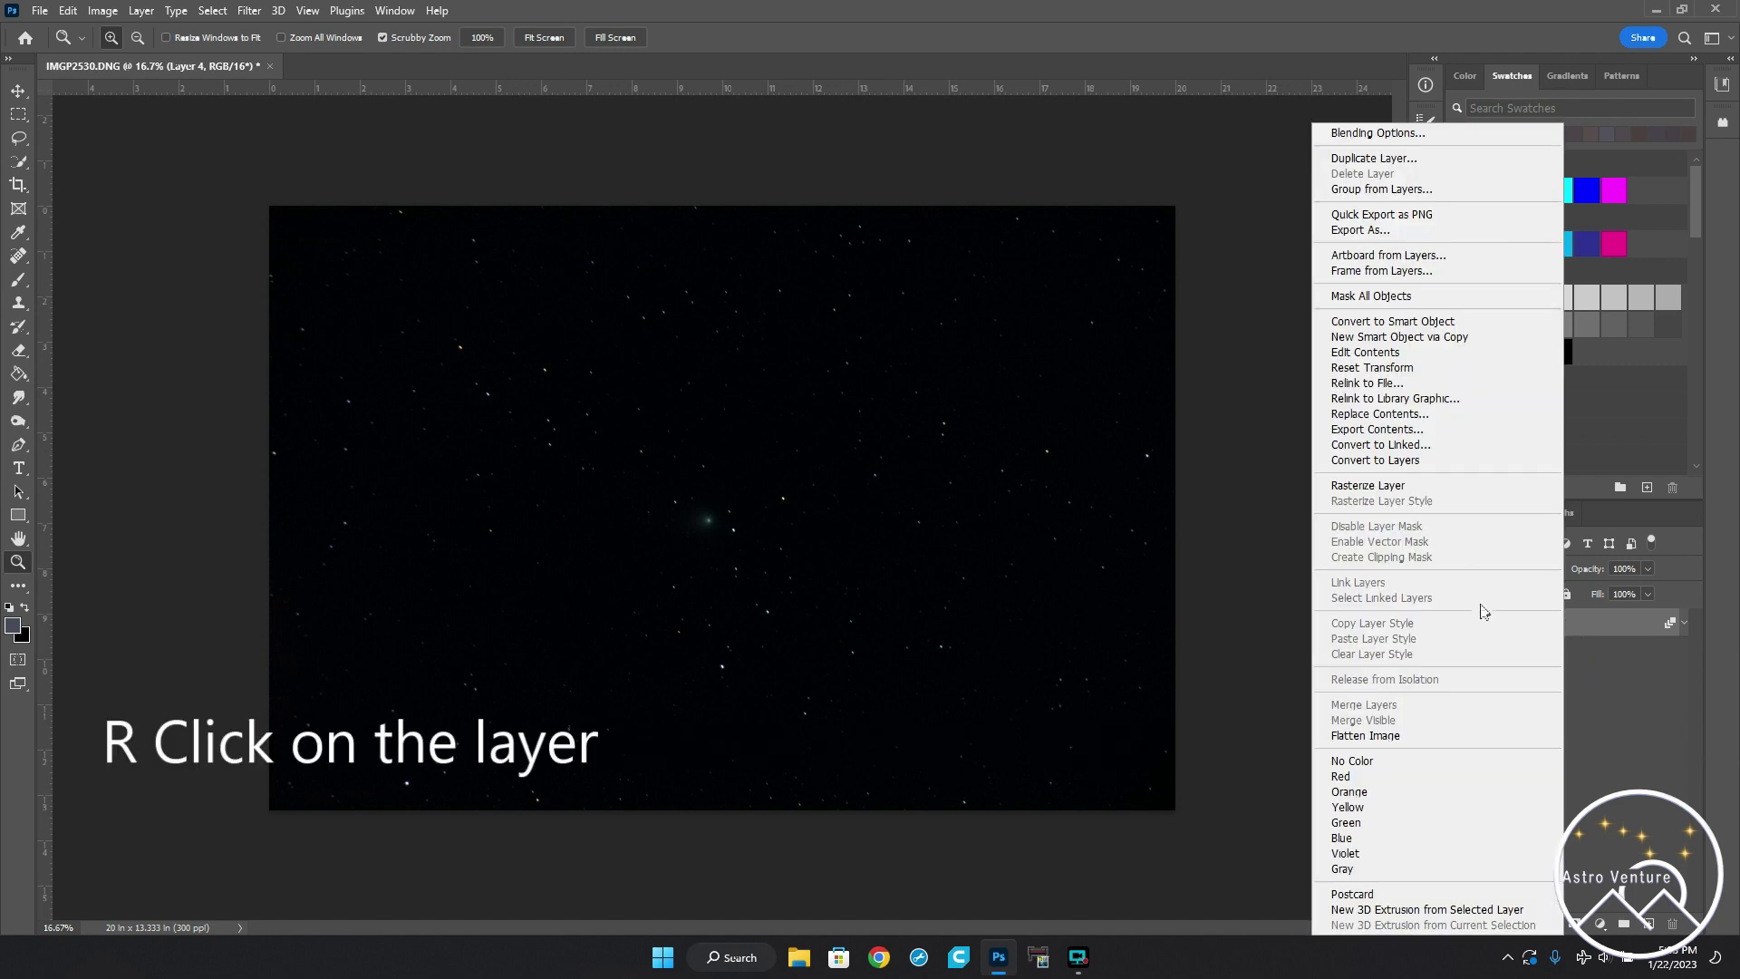
- Rasterize the Mean-stacked Layer 4 into a pixel layer and zoom in on the comet
{"action": "left_click", "coordinate": [1393, 488]}
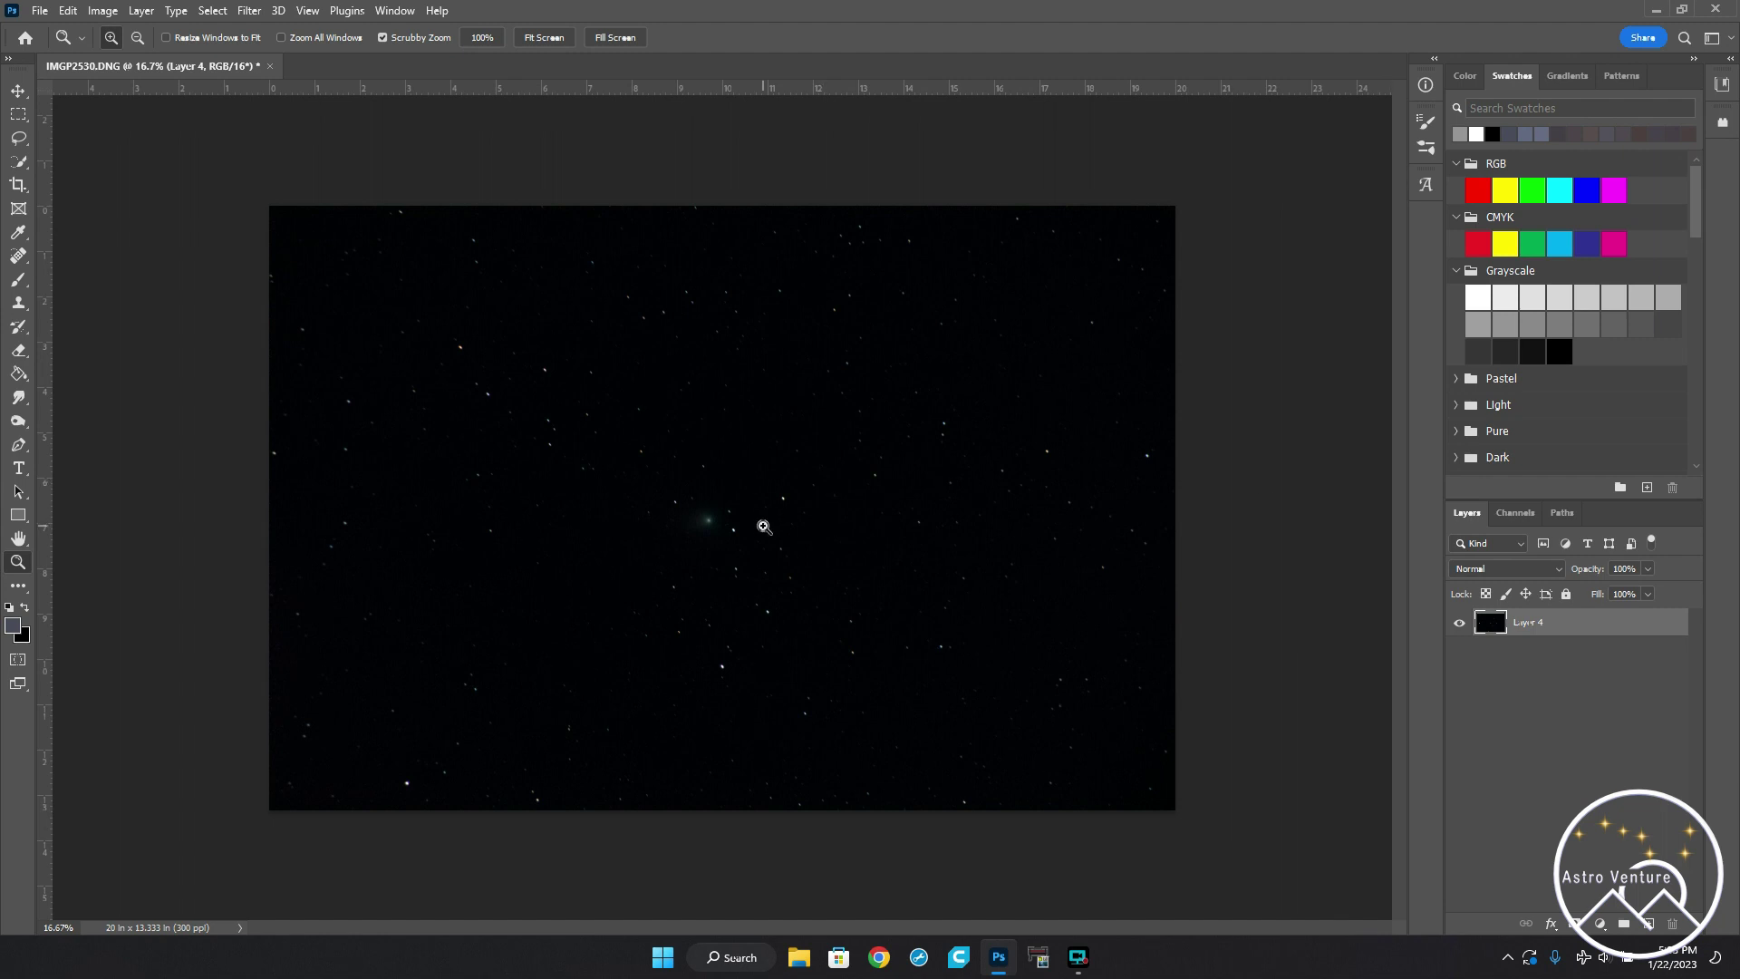
{"action": "left_click", "coordinate": [708, 524]}
{"action": "left_click", "coordinate": [708, 526]}
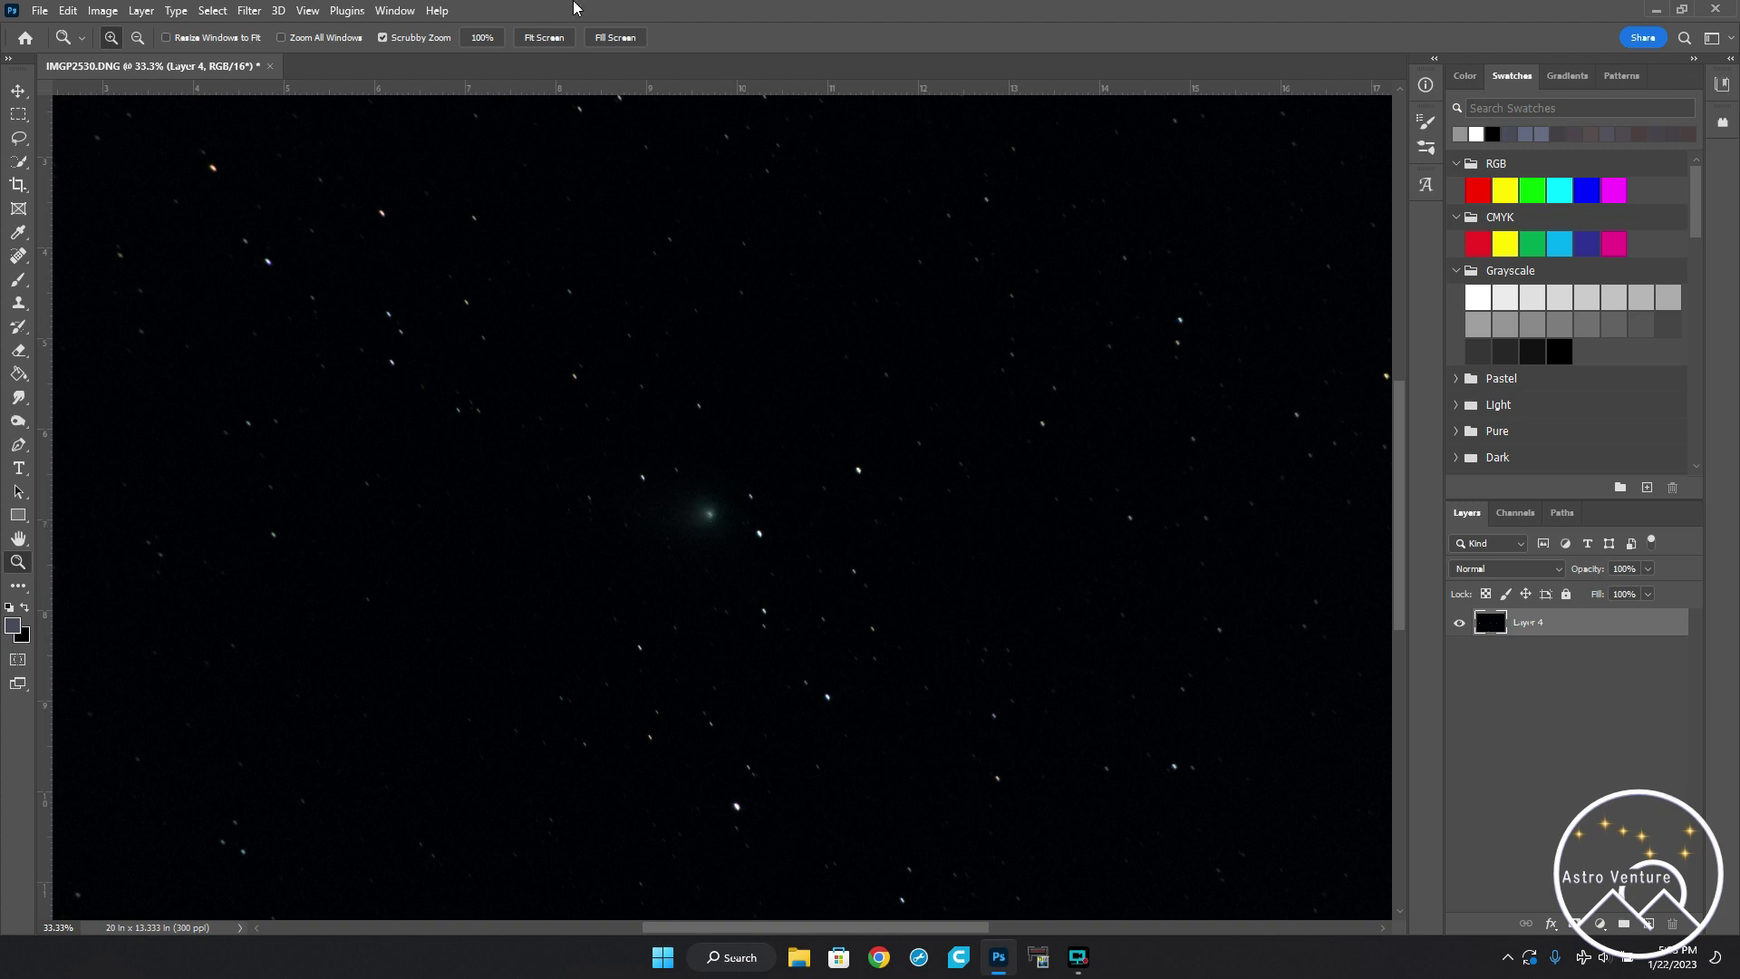
{"action": "left_click", "coordinate": [537, 39]}
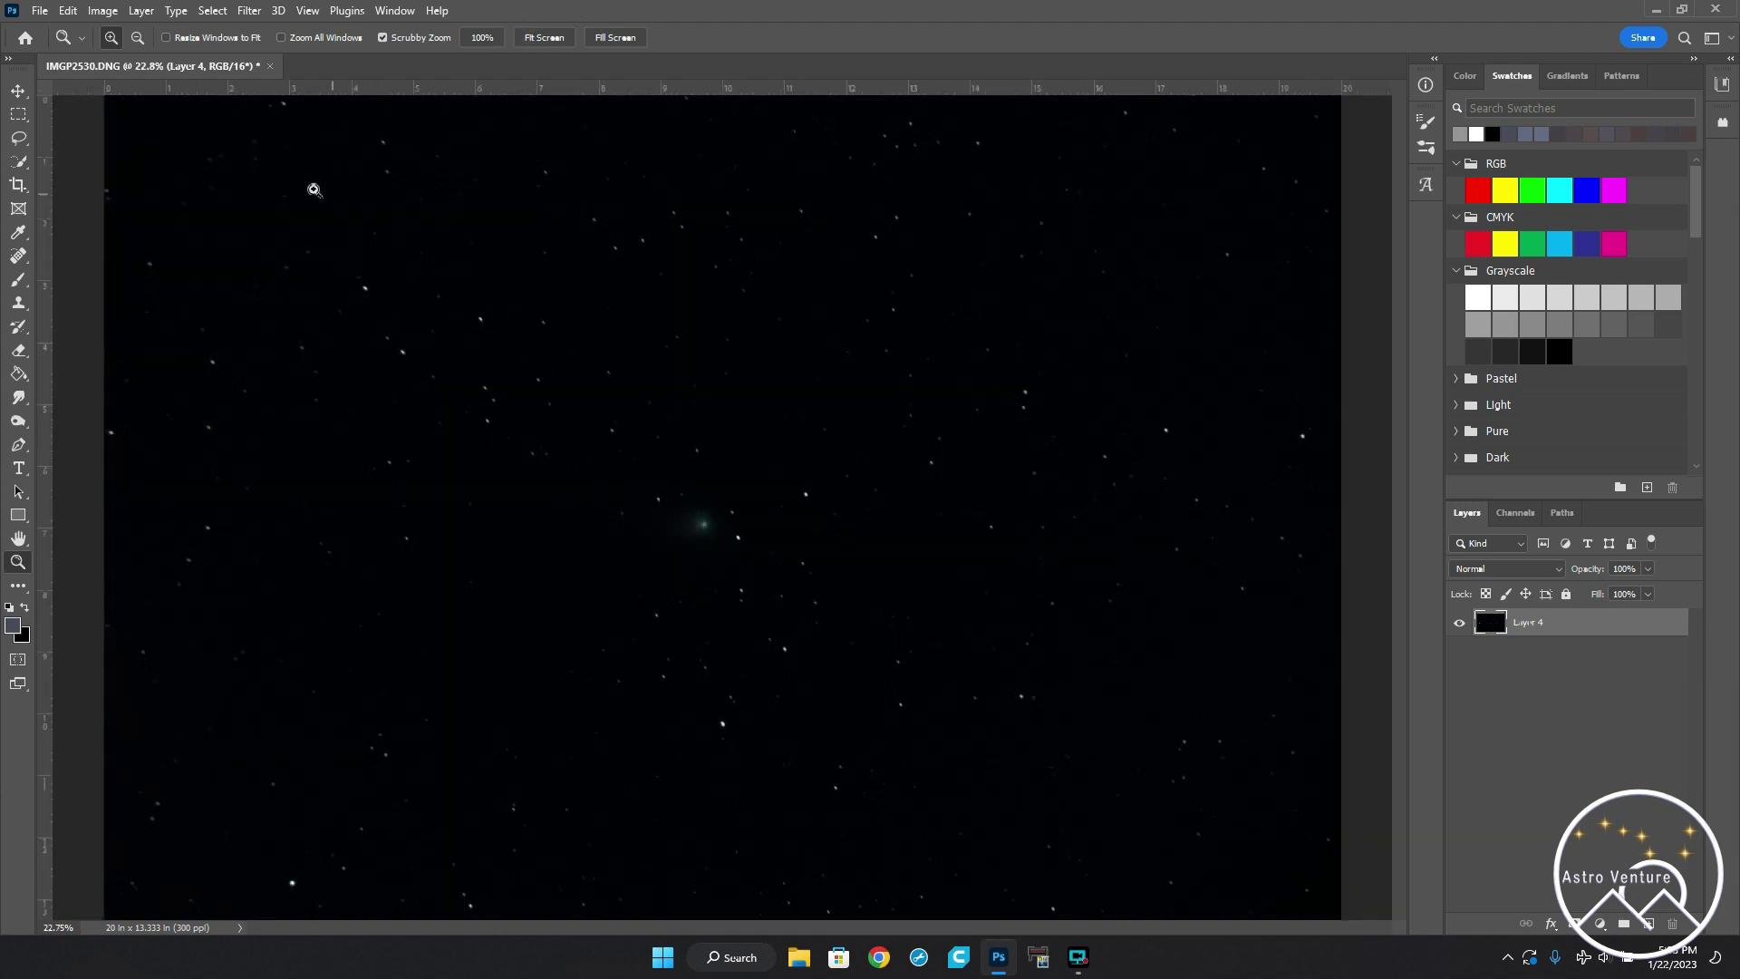